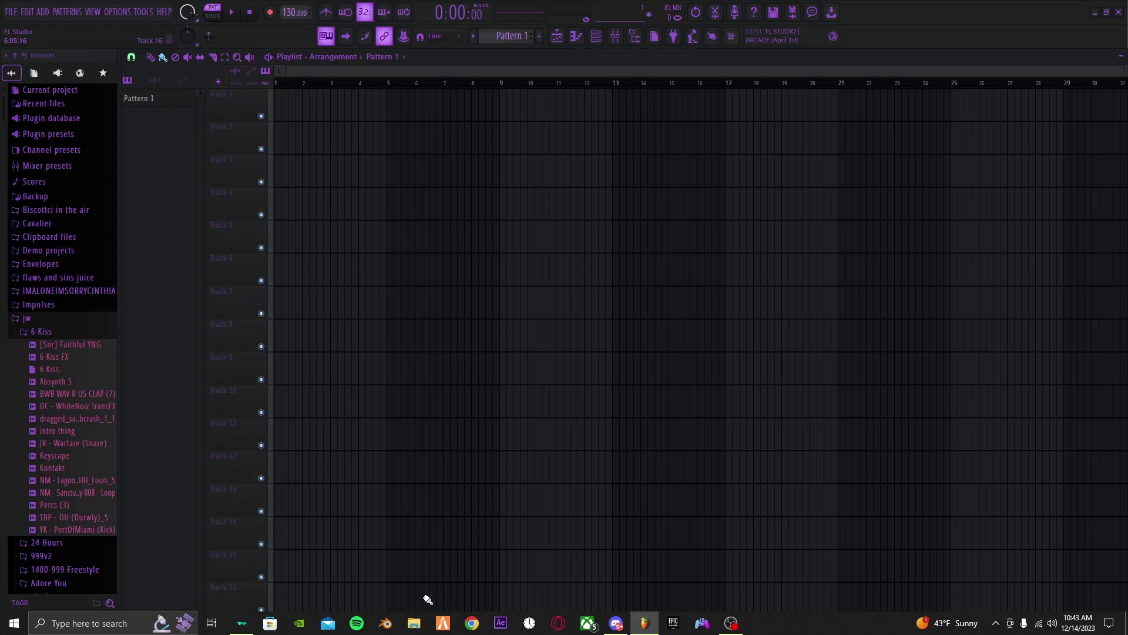
Step: Open the Downloads folder in File Explorer and move its window clear of the beginning of the playlist
left_click(413, 622)
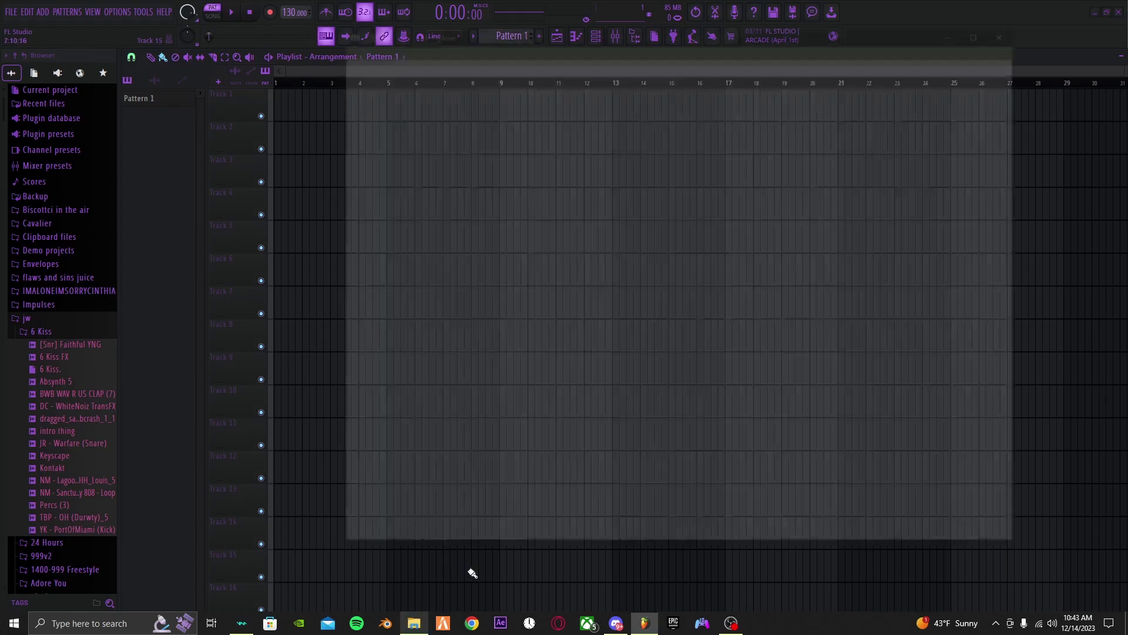
double_click(562, 116)
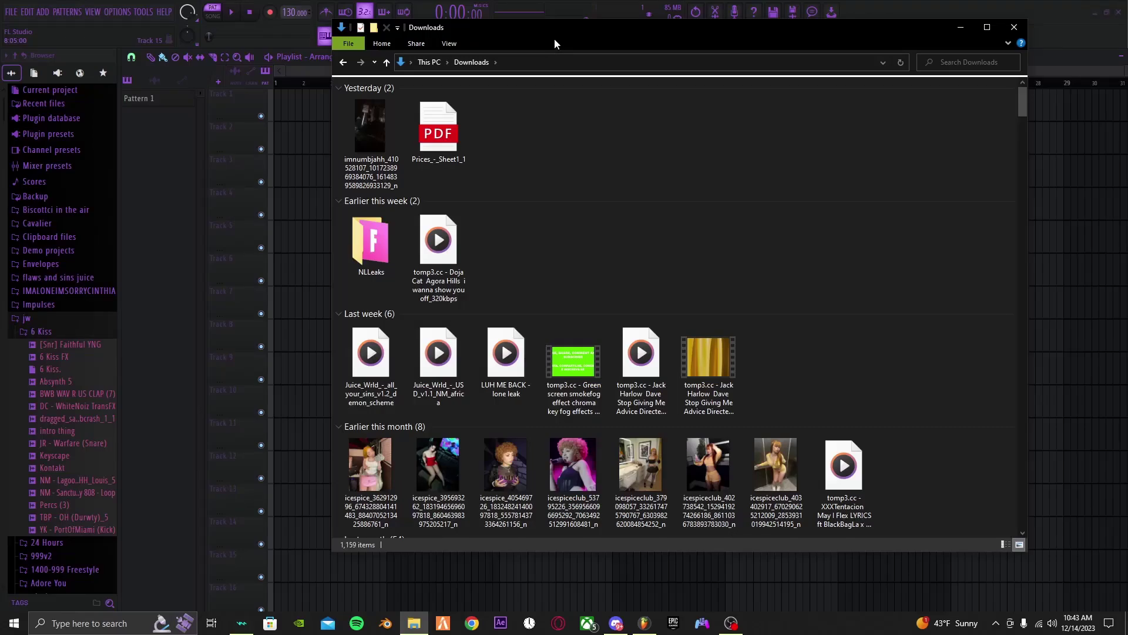
left_click_drag(570, 36, 626, 44)
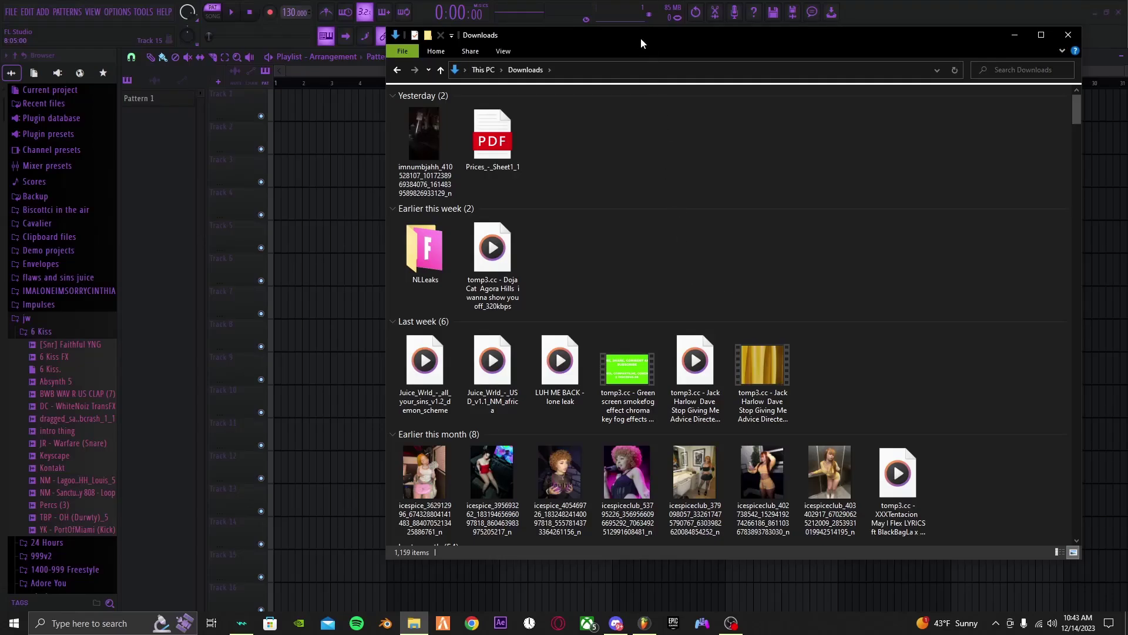
left_click_drag(639, 35, 675, 32)
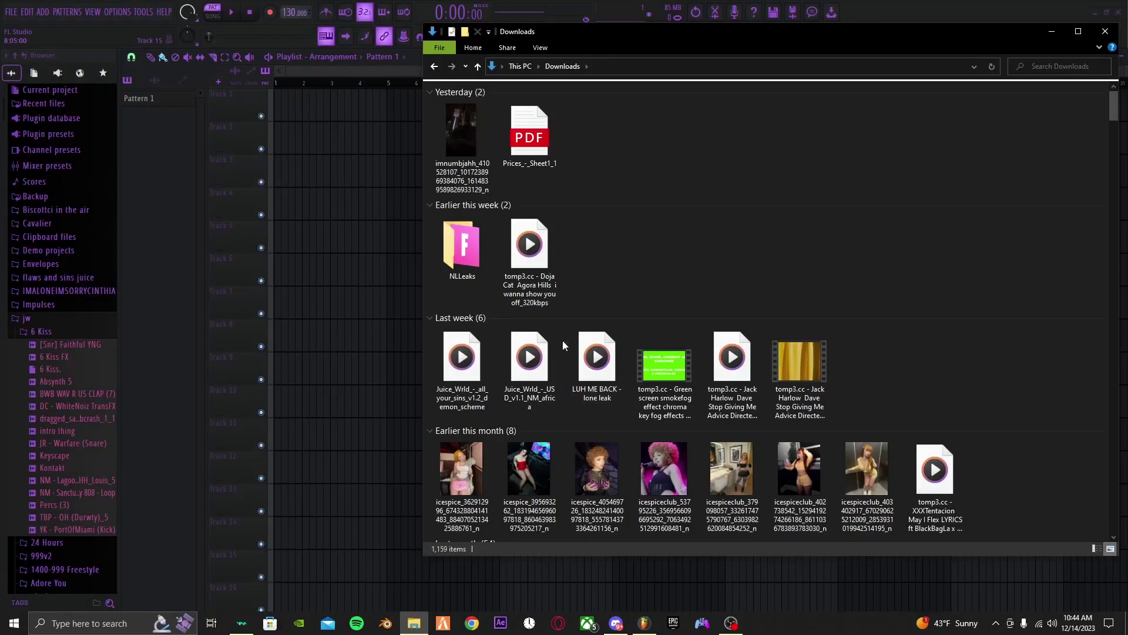
Step: Place the audio file Juice_Wrld_-_all_your_sins_v1.2_demon_scheme from Downloads at the start of Track 1 in the FL Studio playlist
left_click(464, 371)
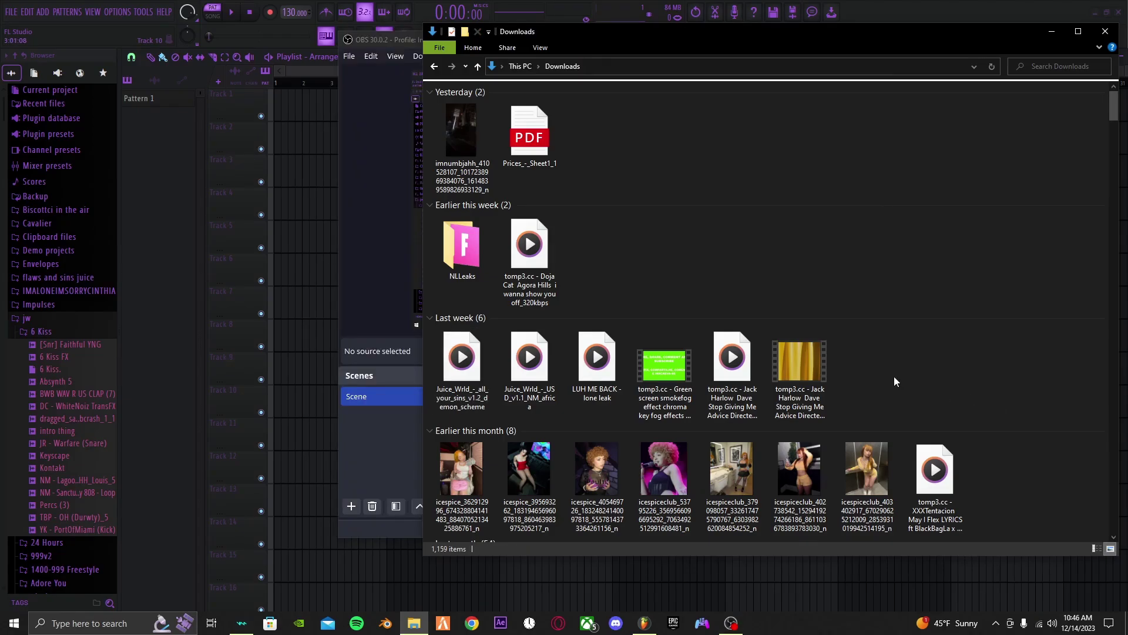
left_click_drag(824, 36, 781, 62)
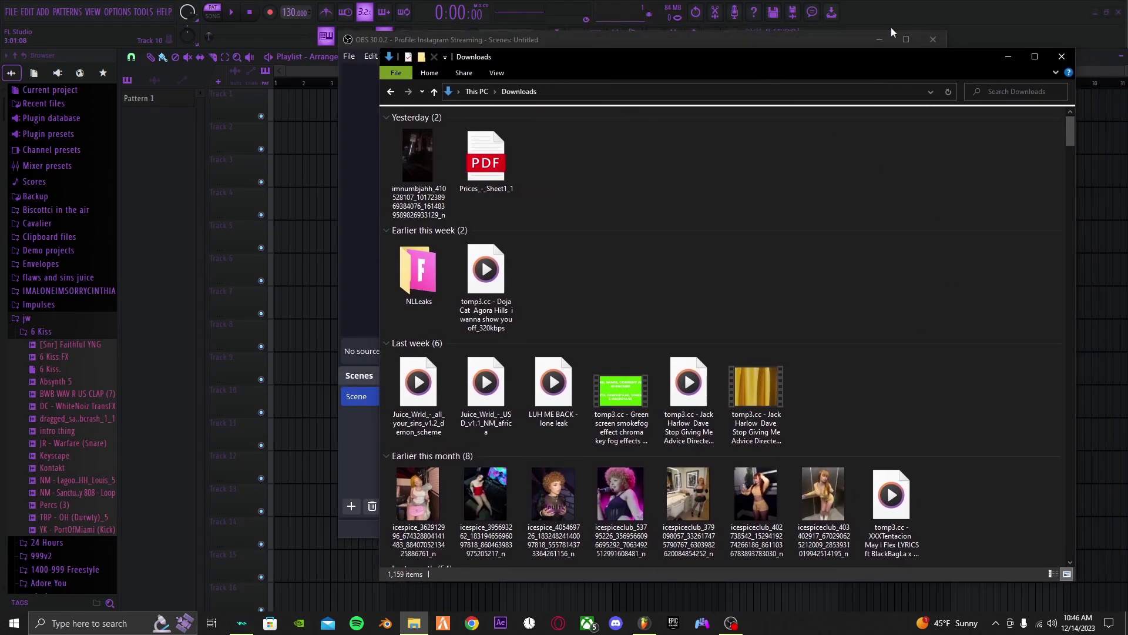
left_click_drag(923, 52, 942, 42)
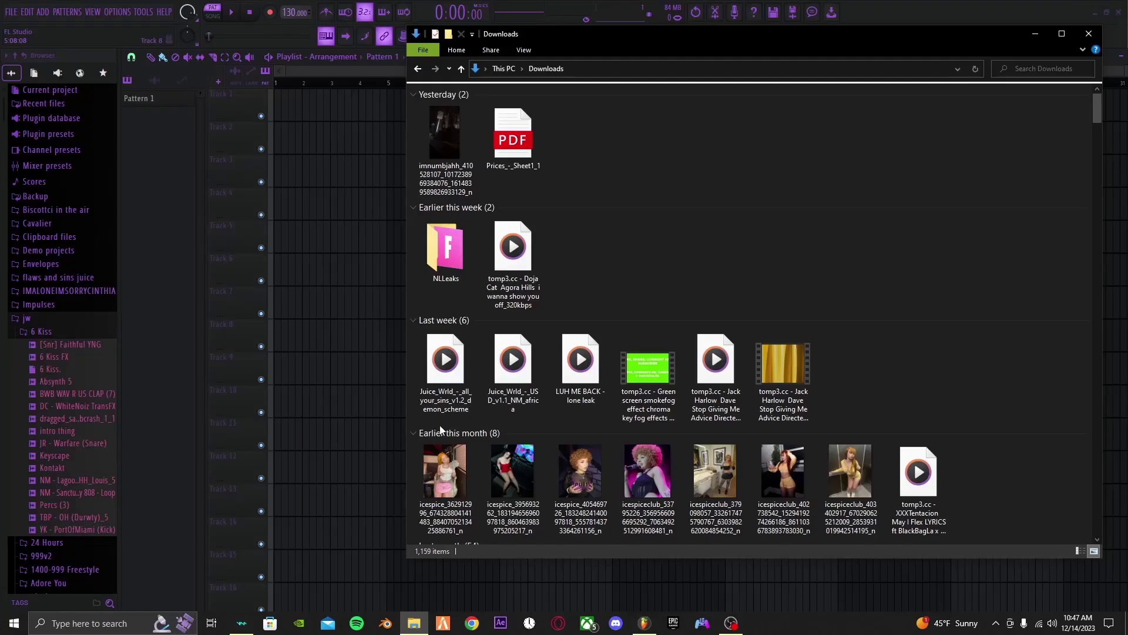
left_click_drag(437, 363, 328, 93)
Step: Play the Track 1 clip from about 0:18:95 to find where its beginning should be cut
left_click_drag(483, 83, 671, 150)
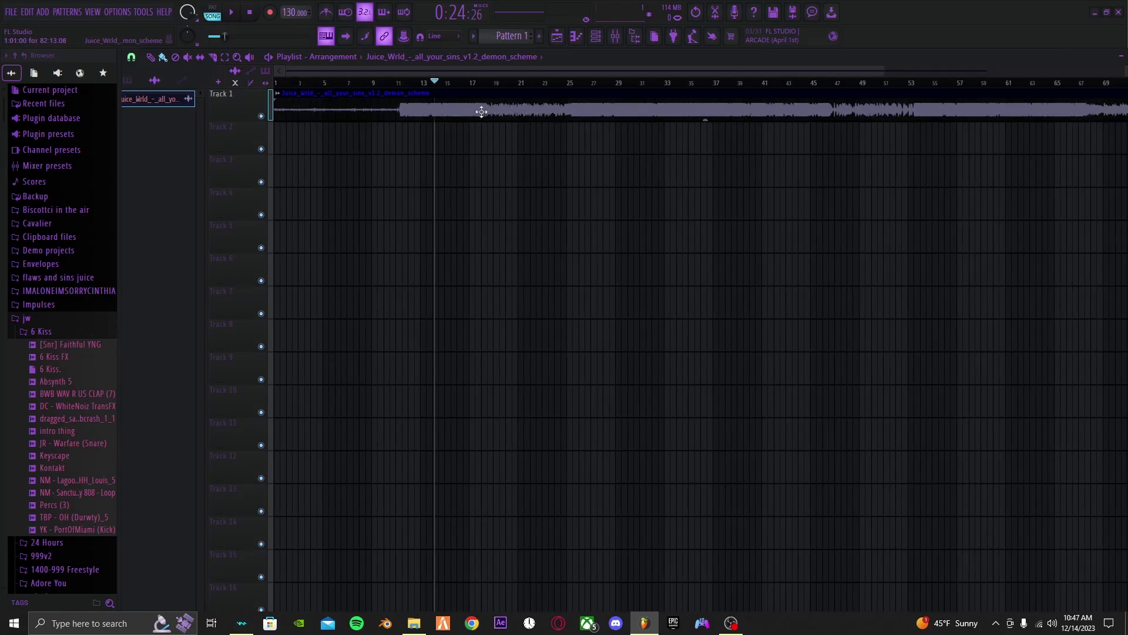
left_click_drag(436, 83, 403, 87)
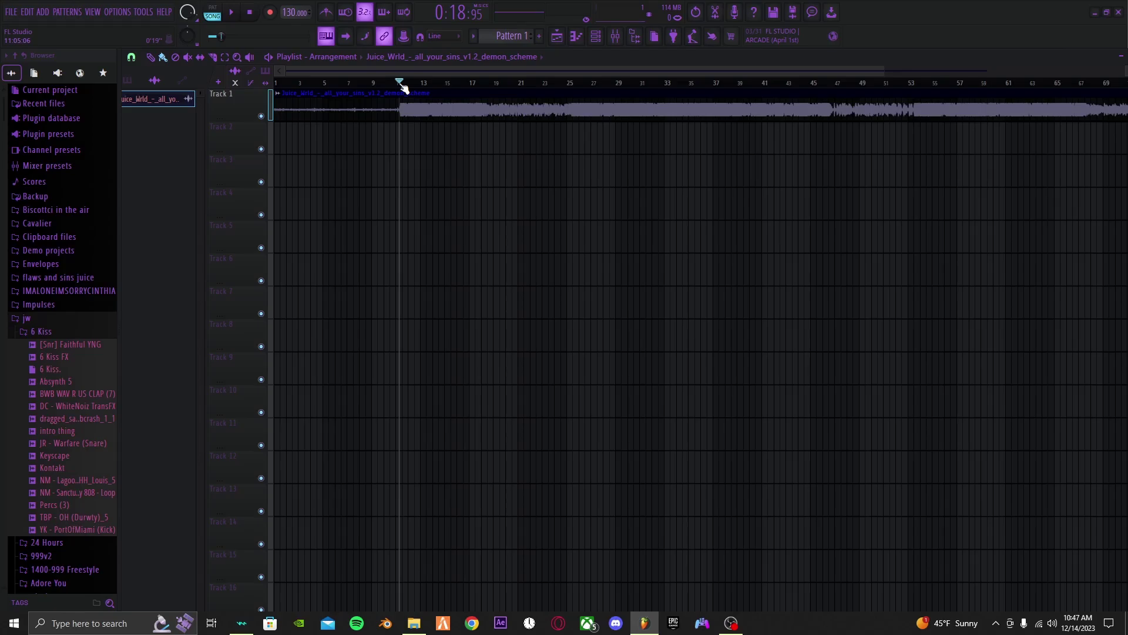
key("space")
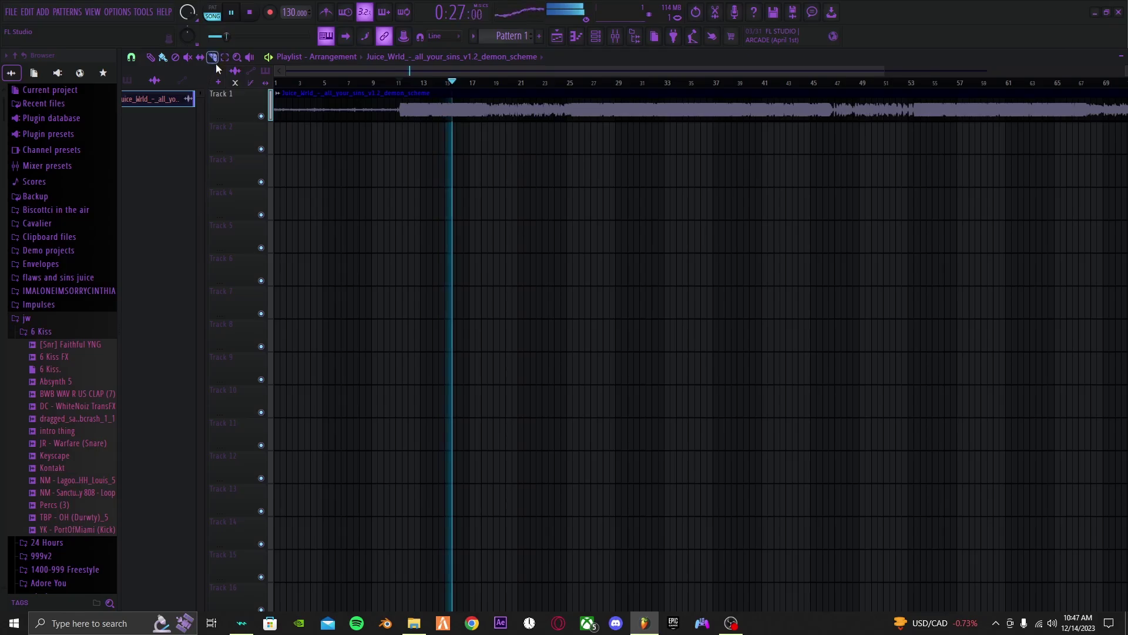
left_click(492, 83)
key("space")
Step: Fine-tune the playhead on the waveform and slice the Track 1 clip at about 0:31:99
scroll(493, 86, "up", 3)
scroll(494, 88, "up", 5)
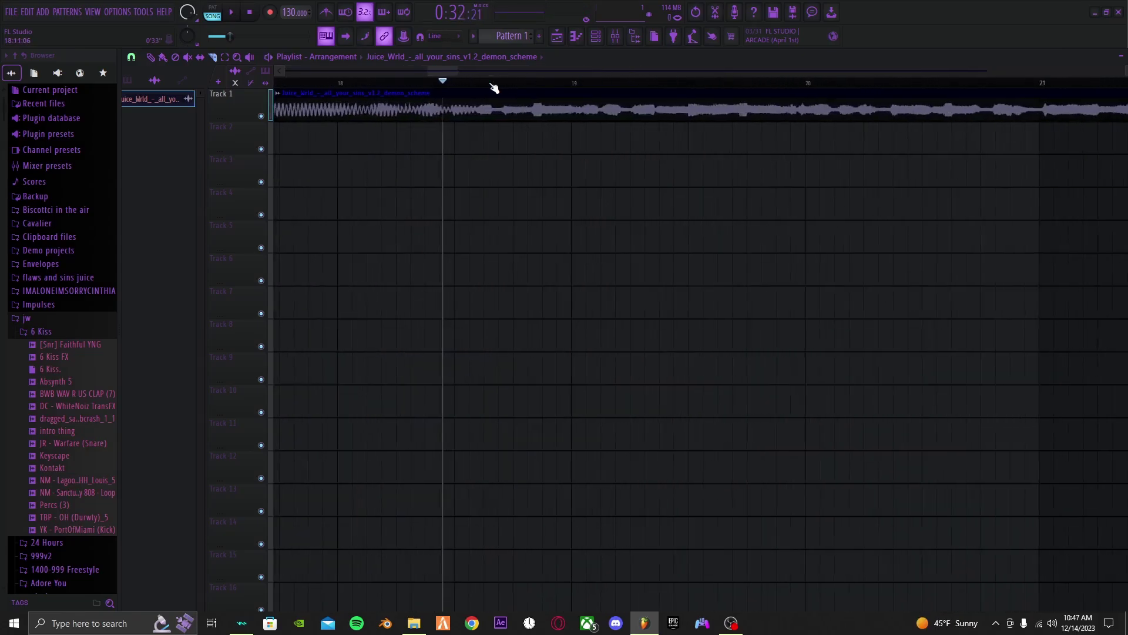
left_click(280, 83)
key("space")
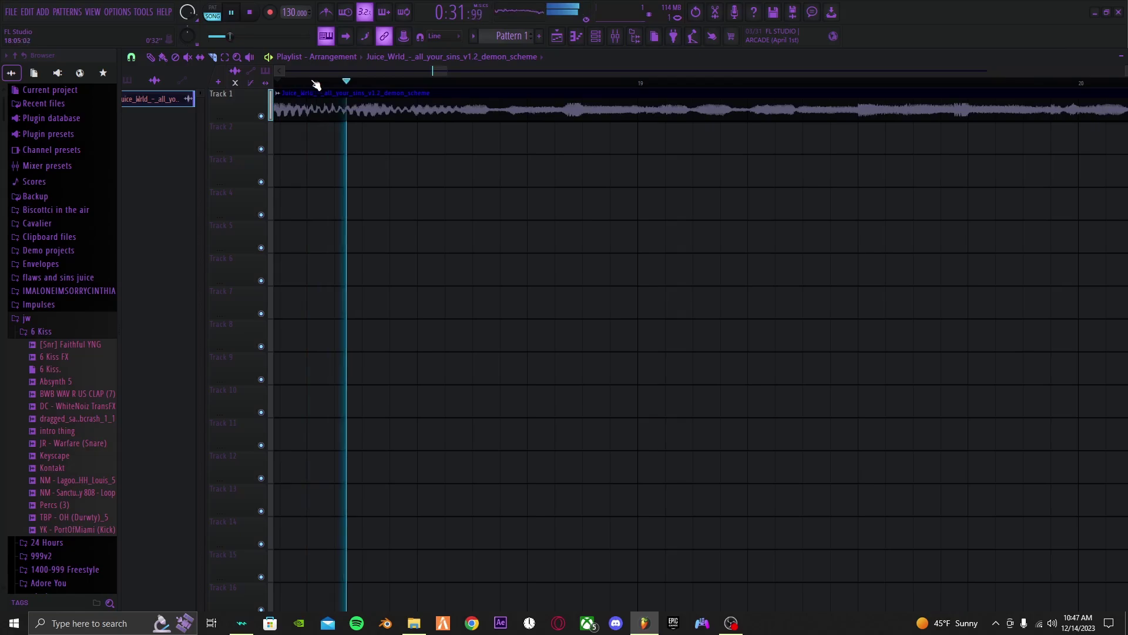
left_click(350, 84)
key("space")
left_click(346, 84)
left_click_drag(347, 85, 341, 83)
scroll(349, 130, "up", 2)
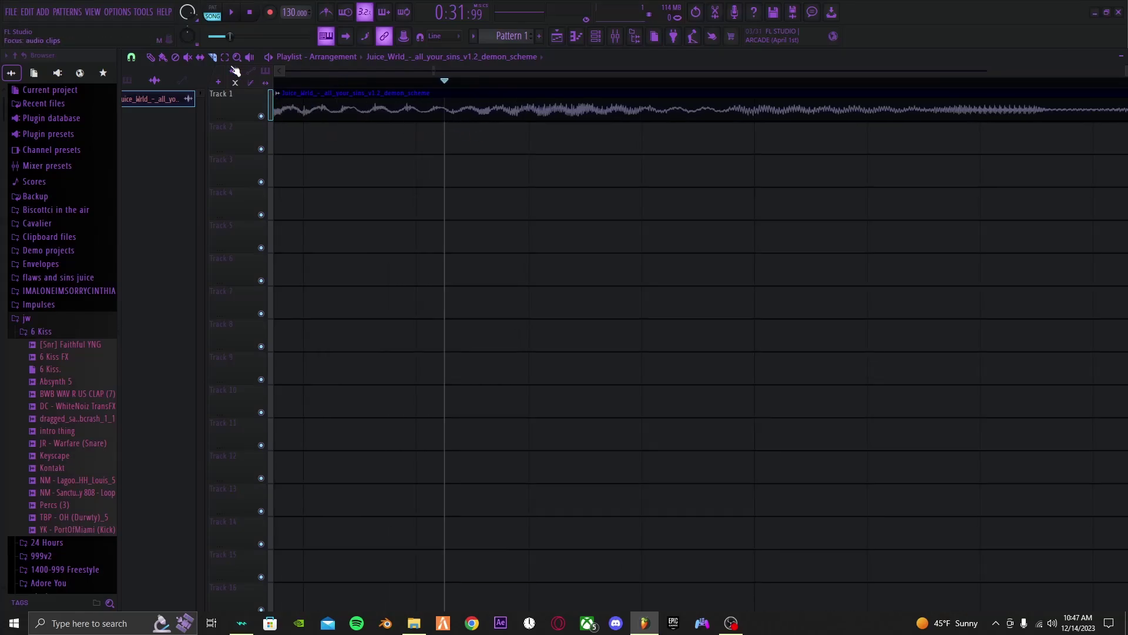
left_click(213, 59)
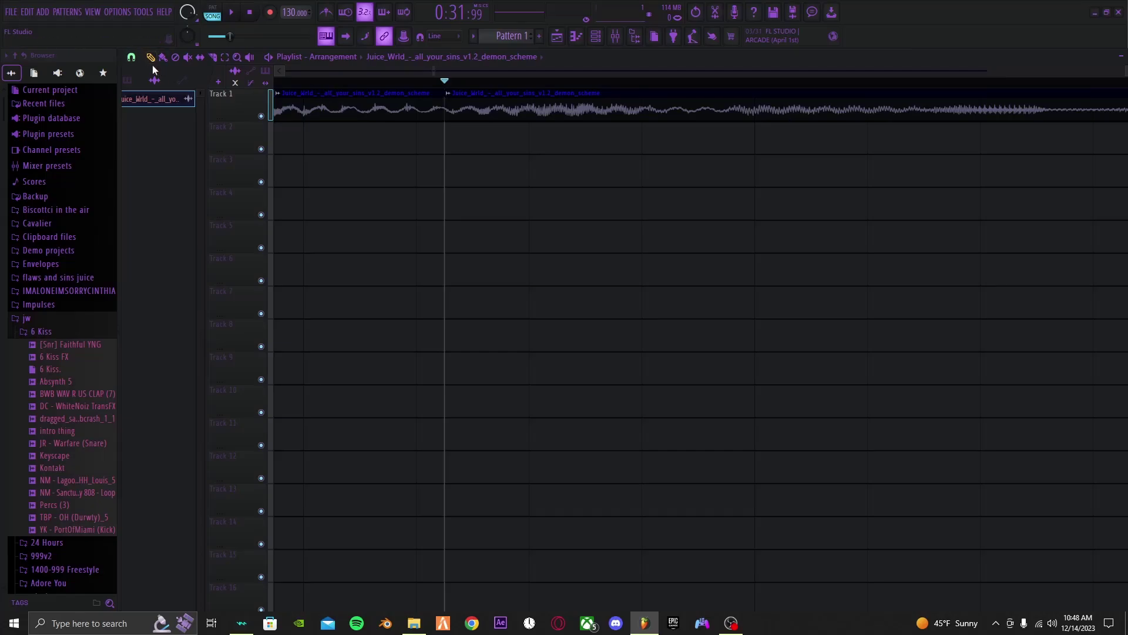
Step: Delete the part of the song before the cut and move the remaining clip to the start of Track 1
scroll(312, 91, "down", 2)
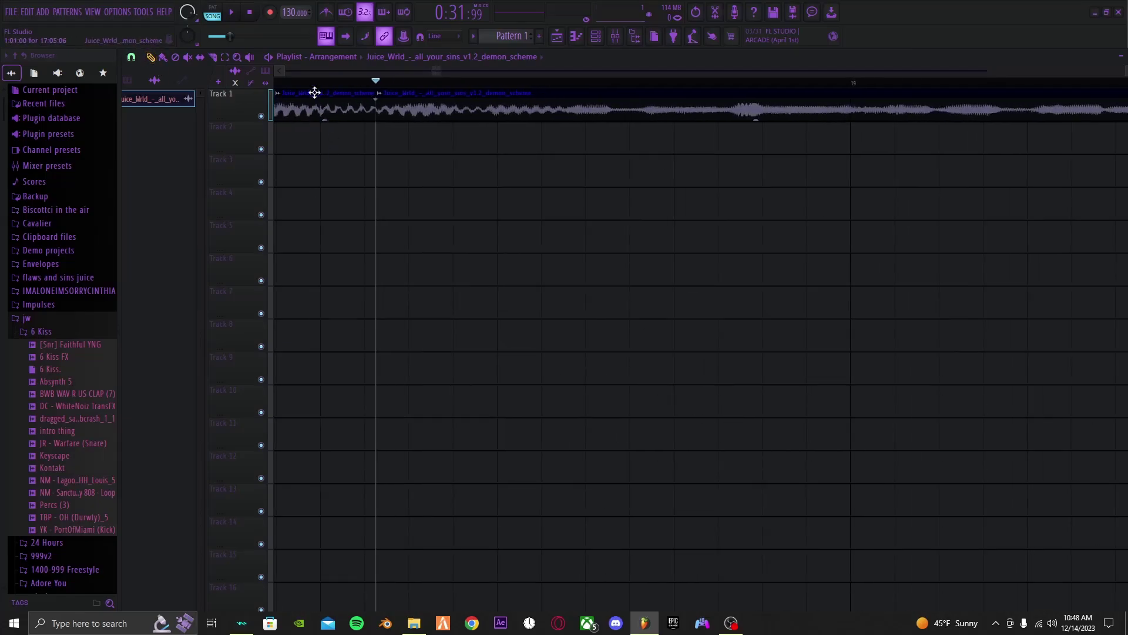
scroll(296, 100, "down", 3)
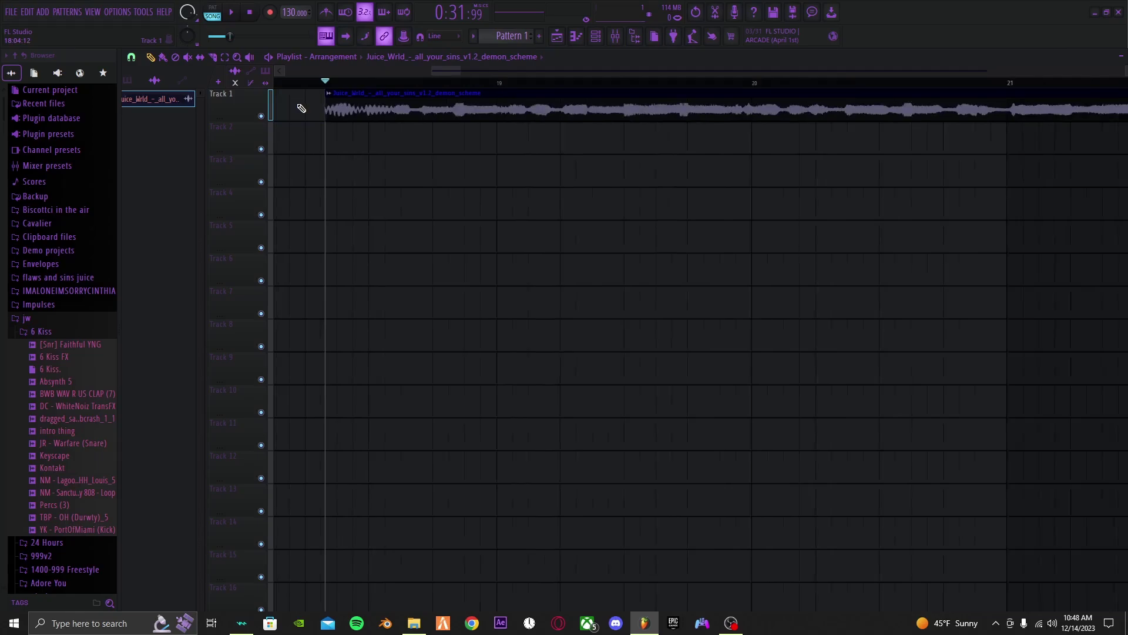
scroll(304, 118, "down", 4)
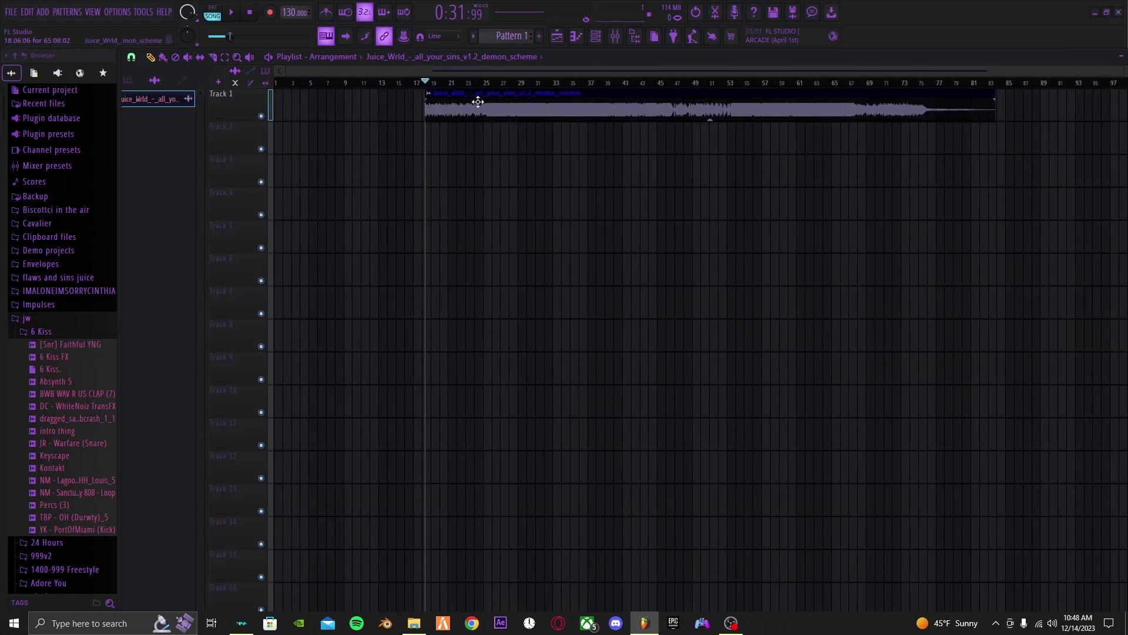
left_click_drag(477, 102, 271, 88)
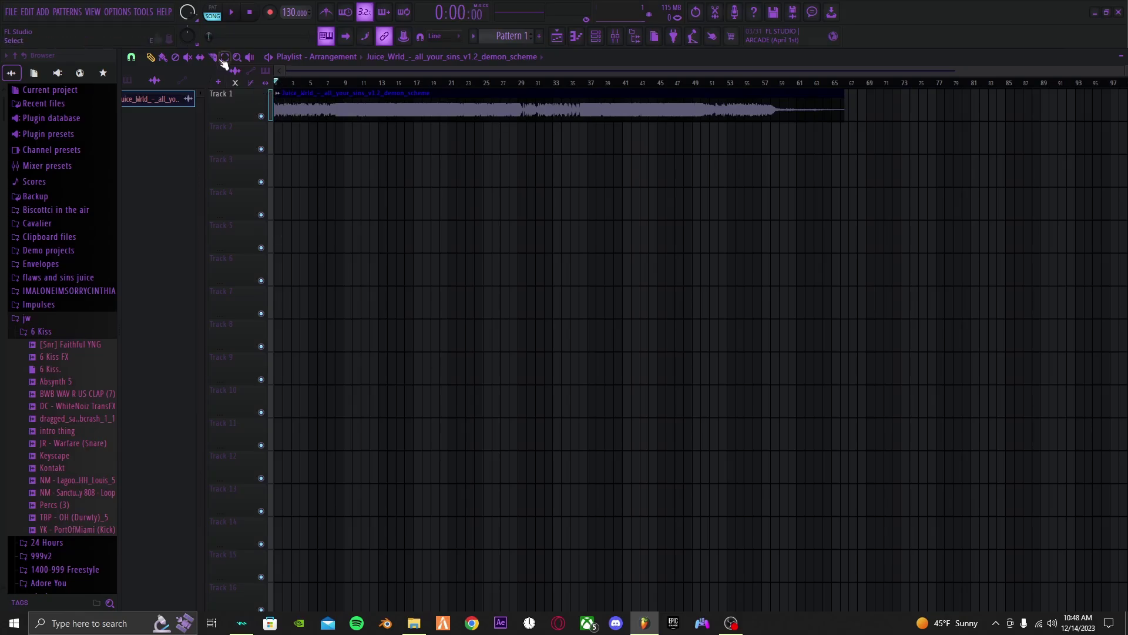
Step: Play the trimmed clip, locate the beat drop just after bar 8, and slice the clip there at about 0:13:11
scroll(329, 117, "up", 5)
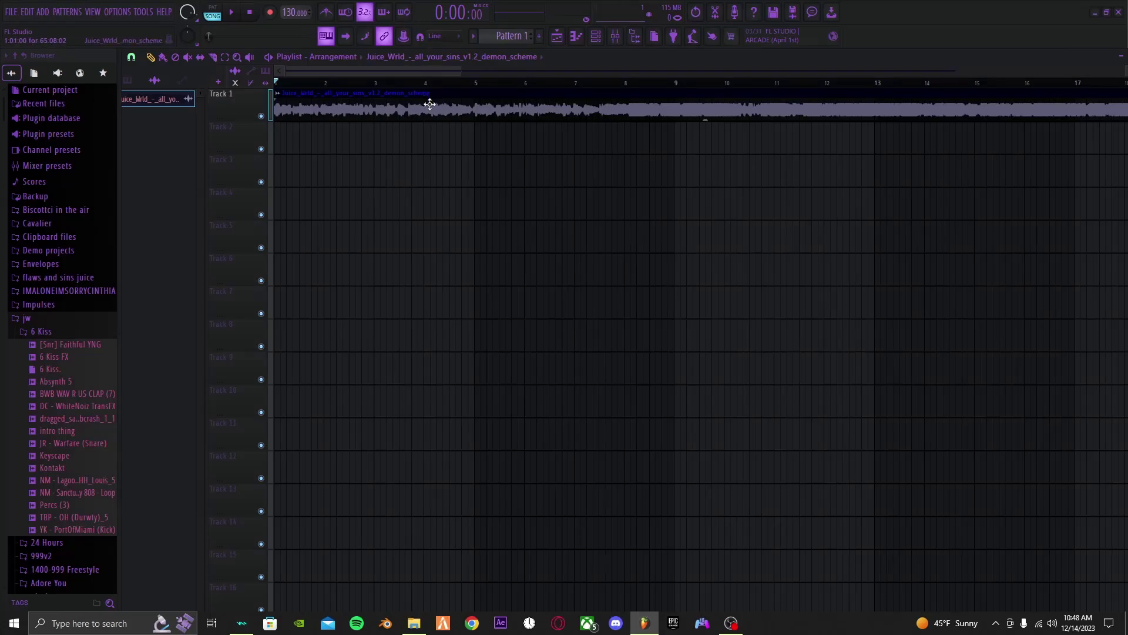
key("space")
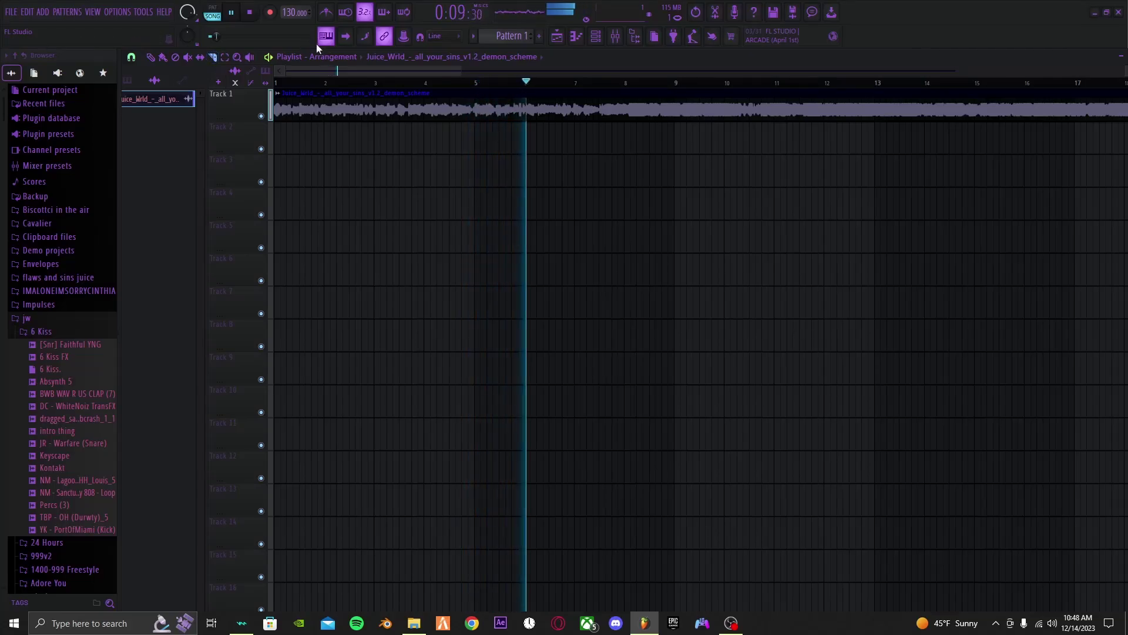
scroll(643, 106, "up", 3)
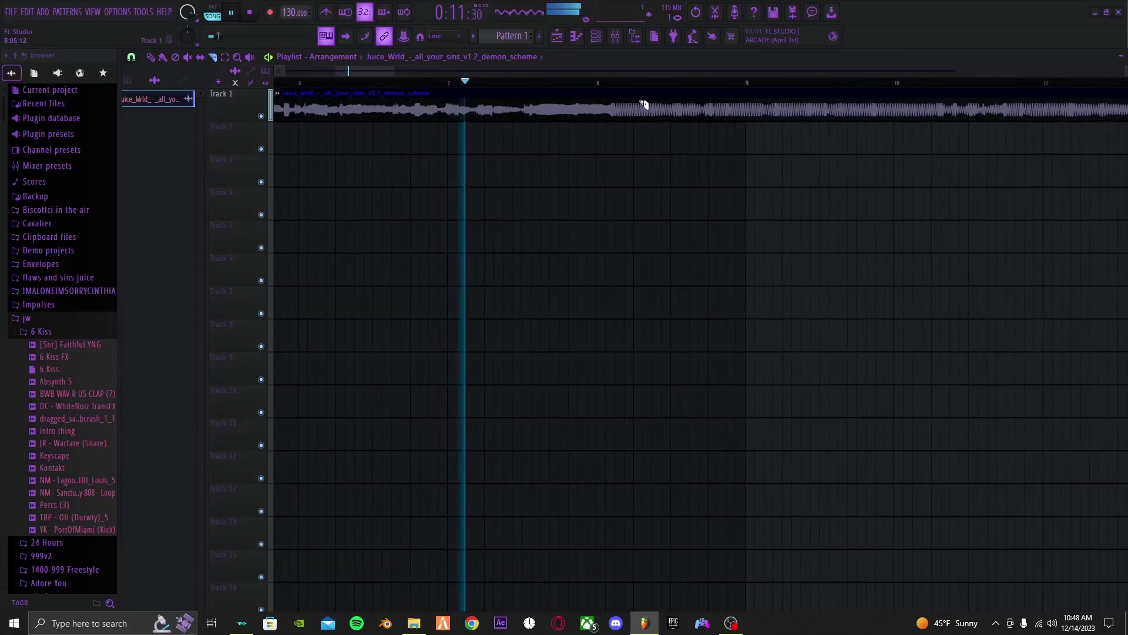
left_click(606, 83)
key("space")
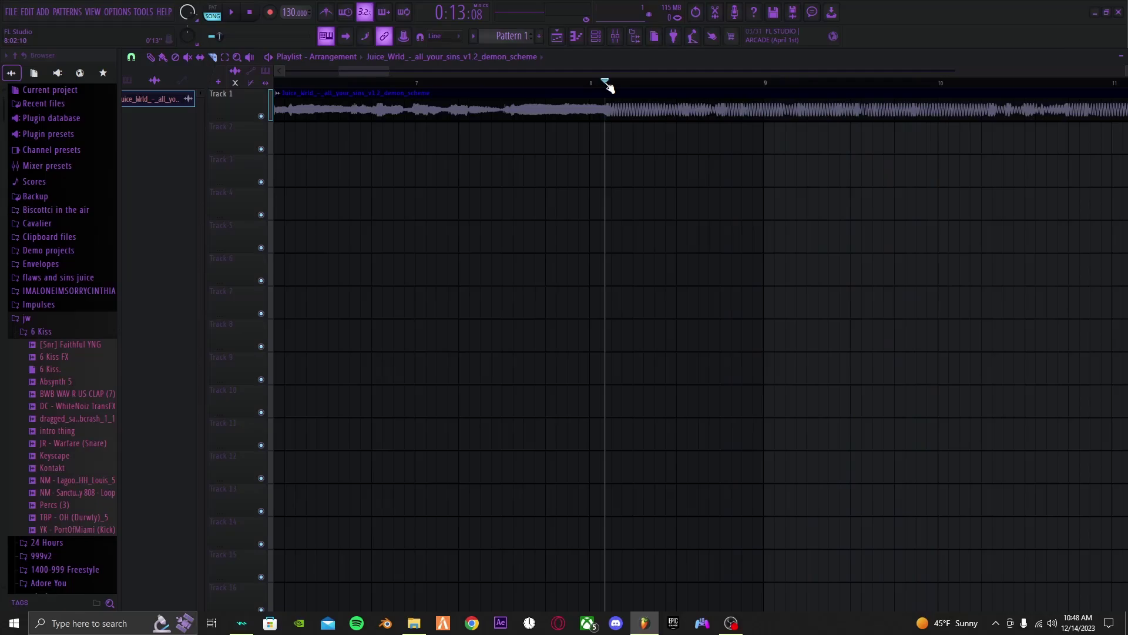
scroll(609, 86, "up", 1)
scroll(609, 86, "up", 4)
left_click(631, 83)
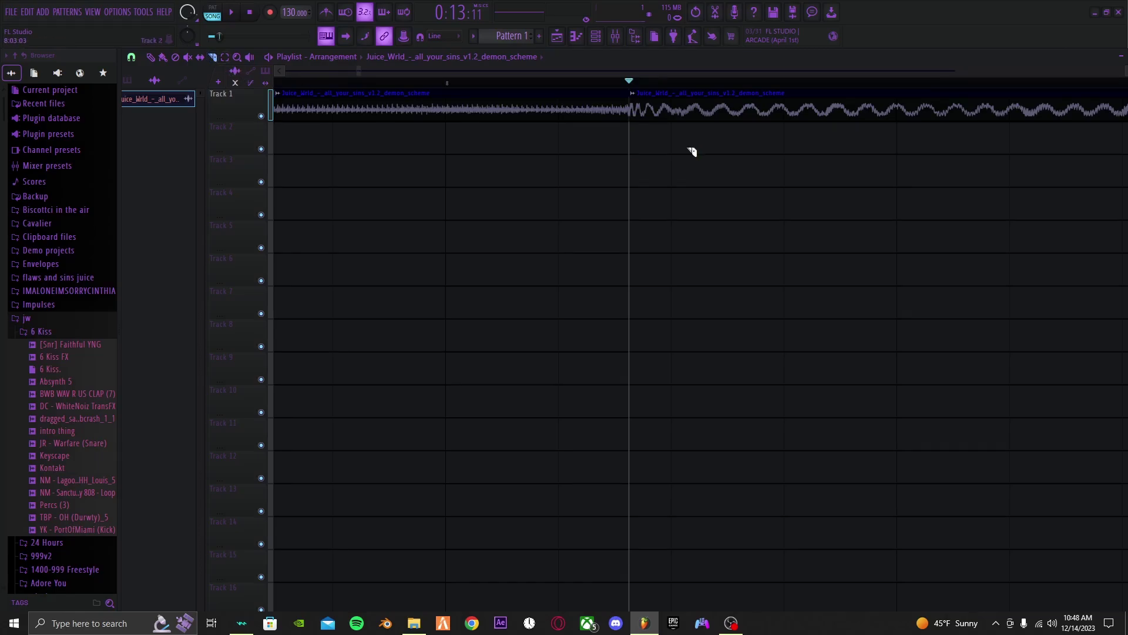
Step: Play on from the cut and slice the Track 1 clip again just after bar 15, at about 0:26:08
scroll(699, 158, "down", 6)
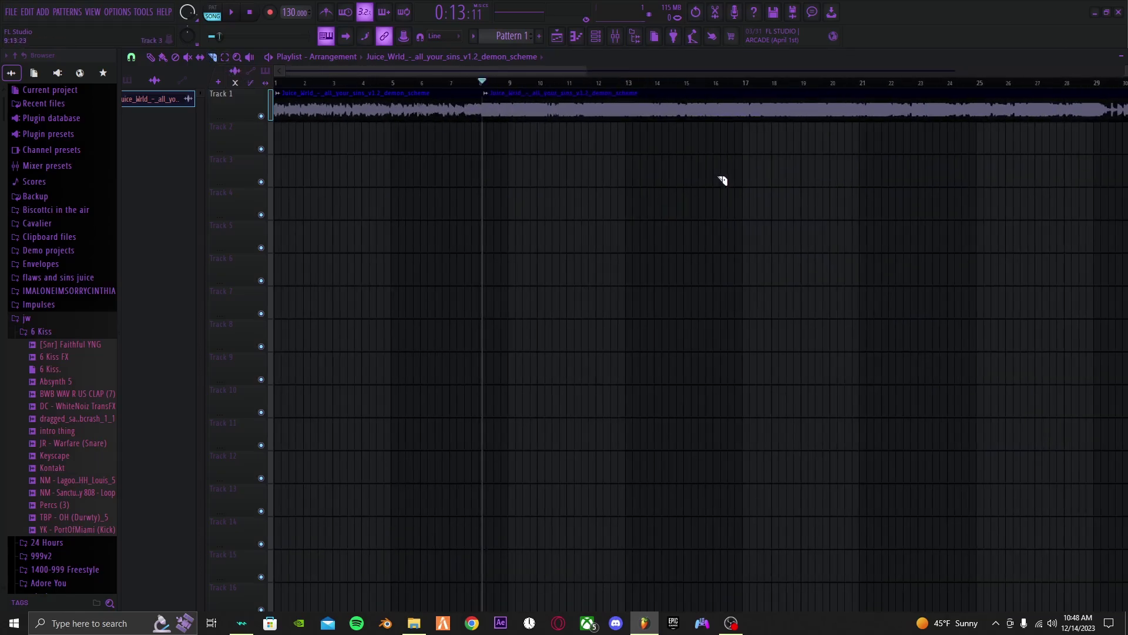
scroll(676, 188, "right", 3)
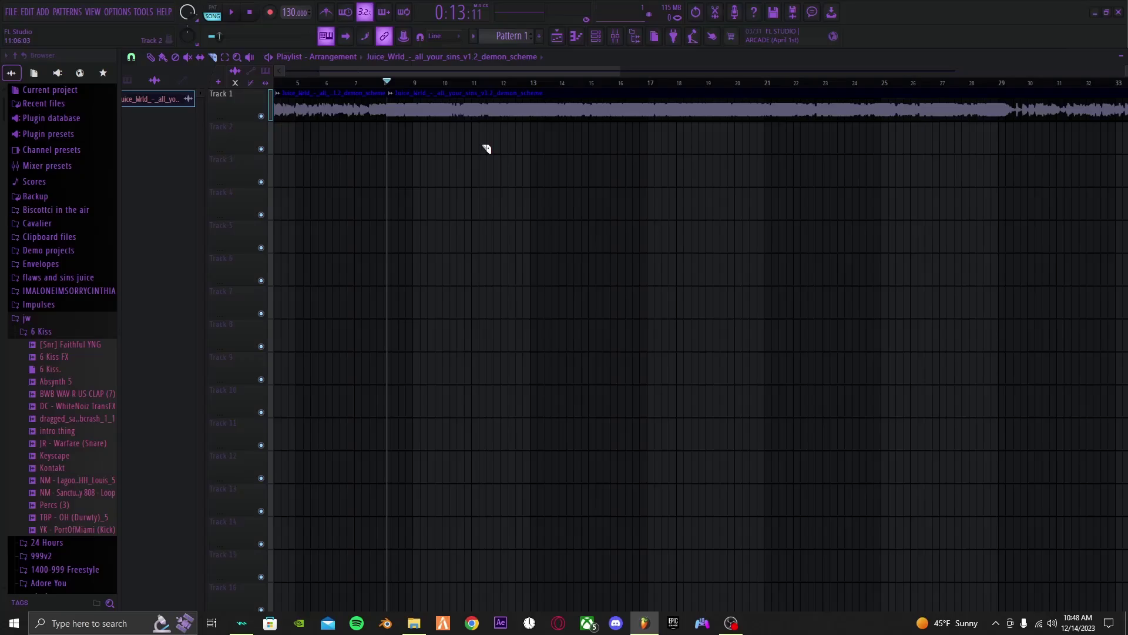
key("space")
scroll(486, 149, "up", 3)
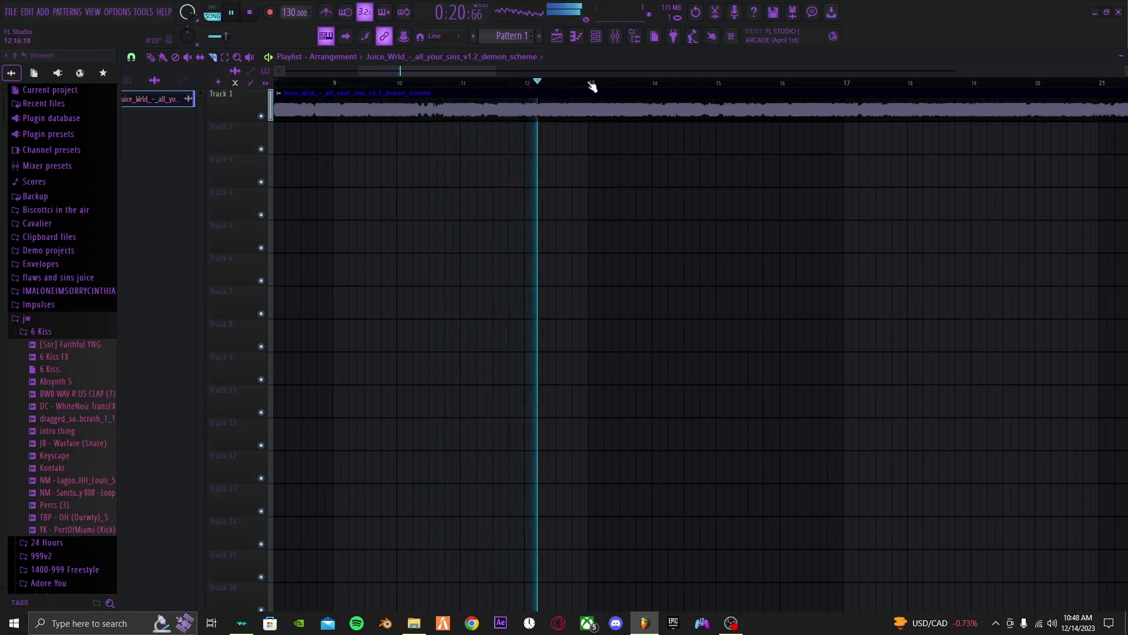
key("space")
left_click(723, 84)
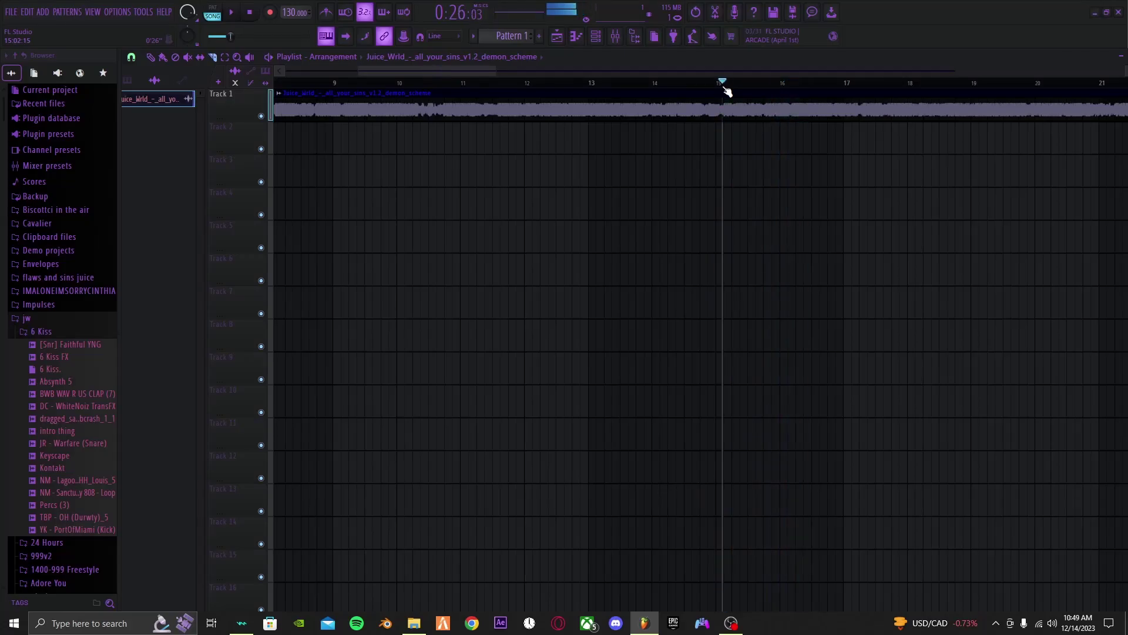
scroll(722, 87, "up", 5)
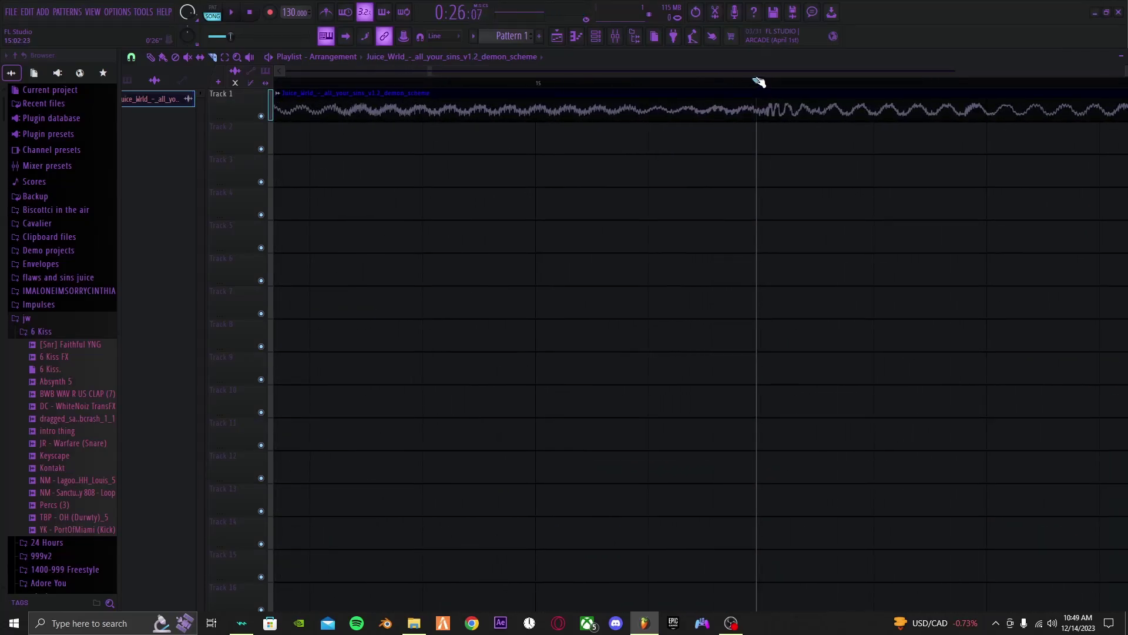
left_click_drag(757, 80, 766, 80)
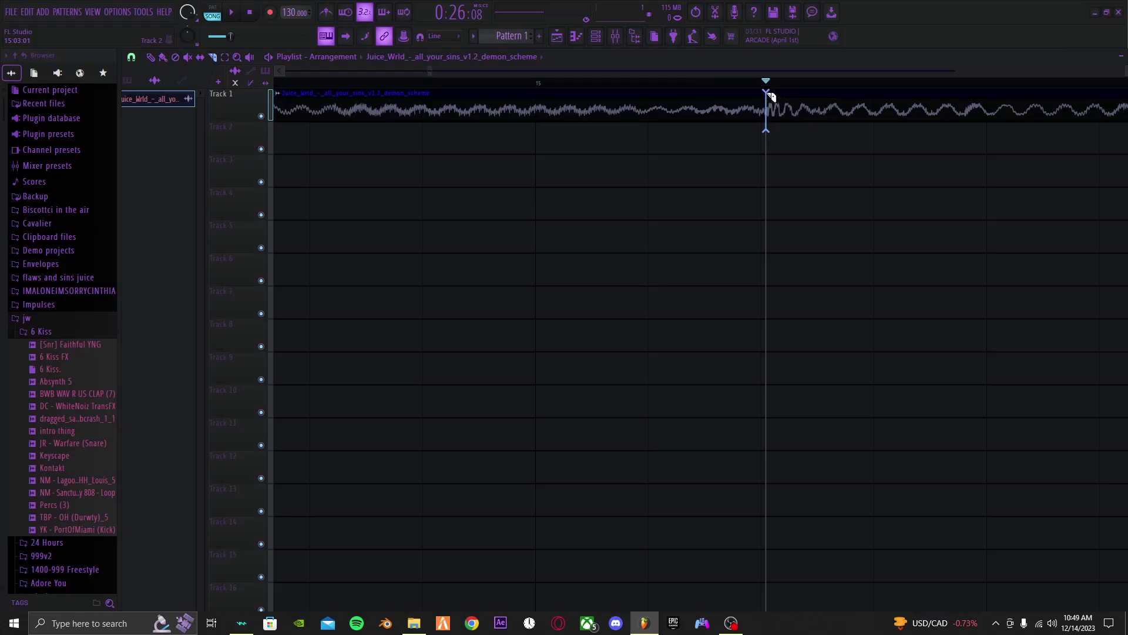
Step: Play on from the latest cut, slice the song between bars 18 and 19, and delete everything after that slice
scroll(819, 147, "down", 5)
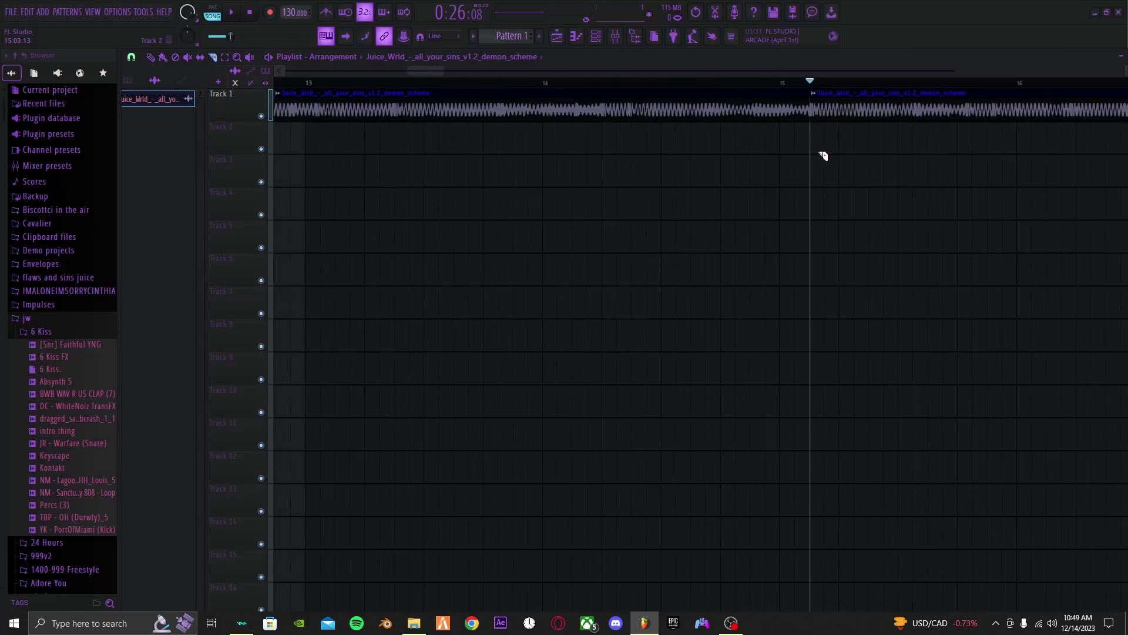
scroll(718, 184, "right", 5)
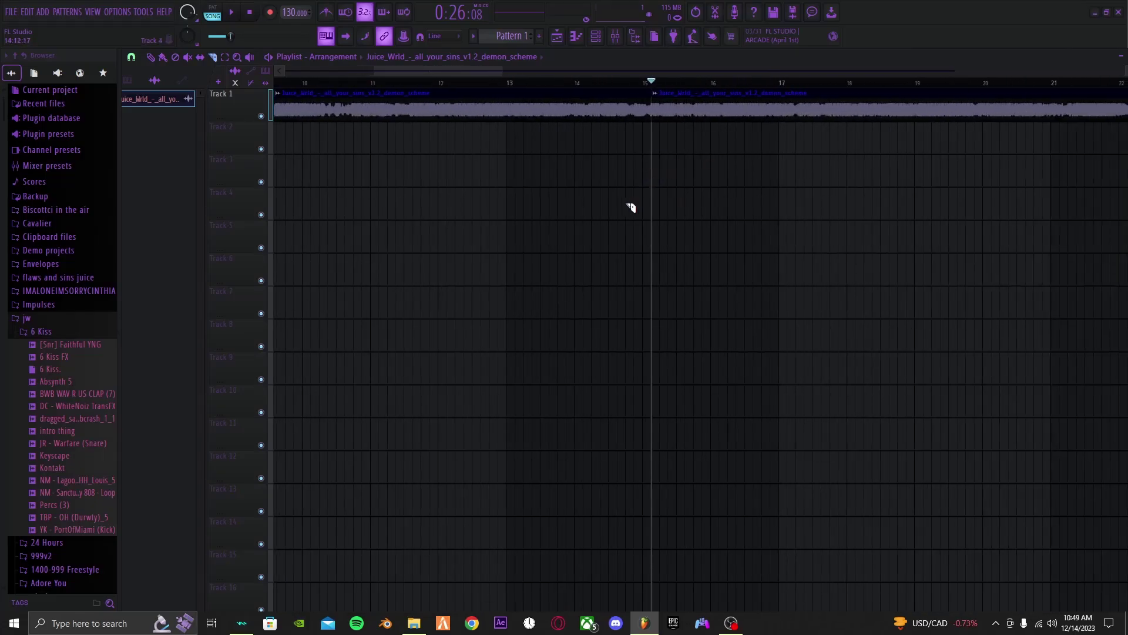
key("space")
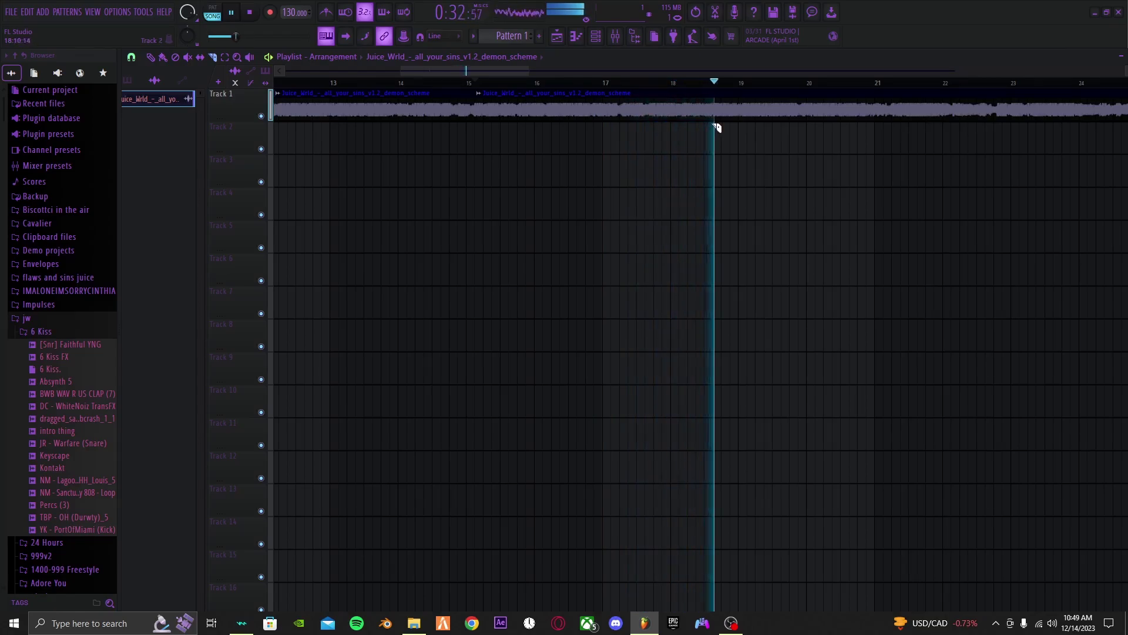
key("space")
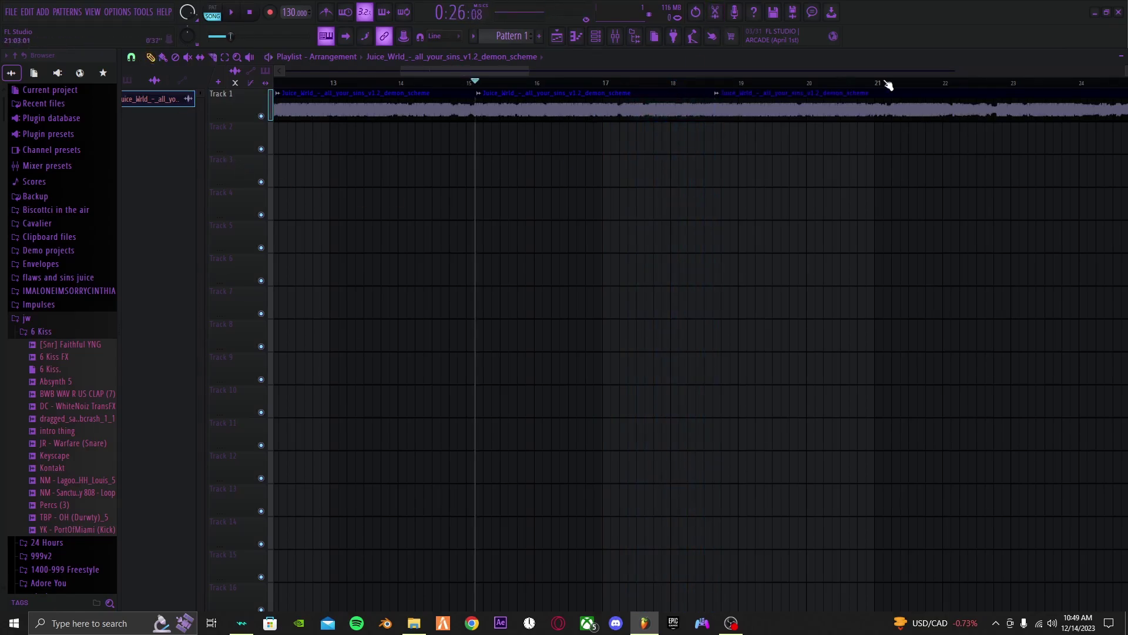
key("ctrl+z")
scroll(555, 209, "down", 3)
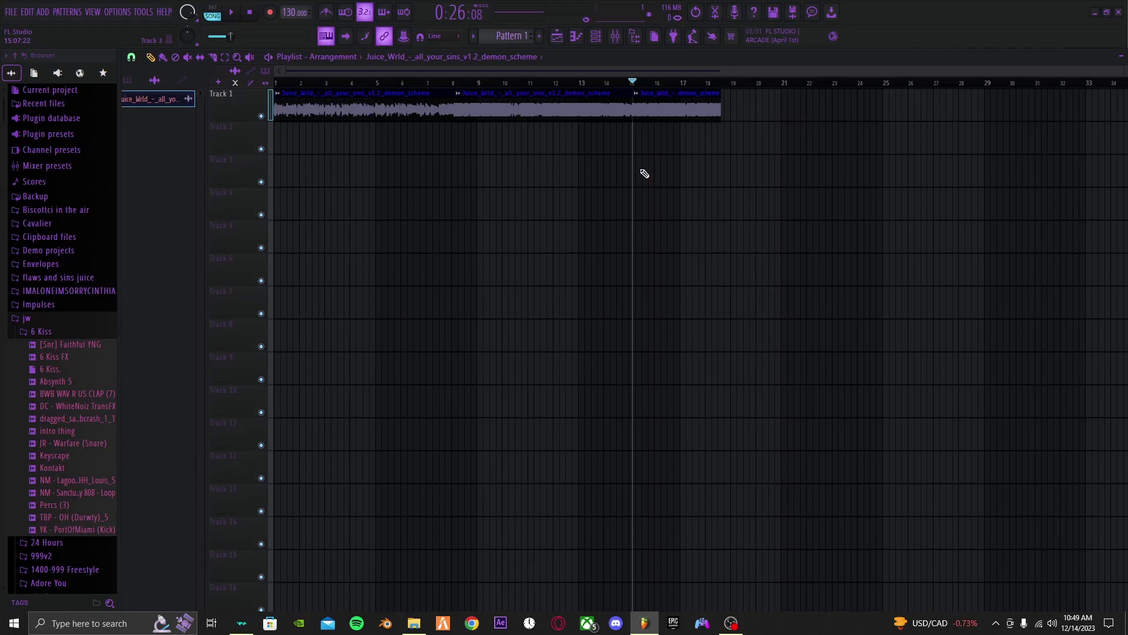
scroll(645, 174, "up", 5)
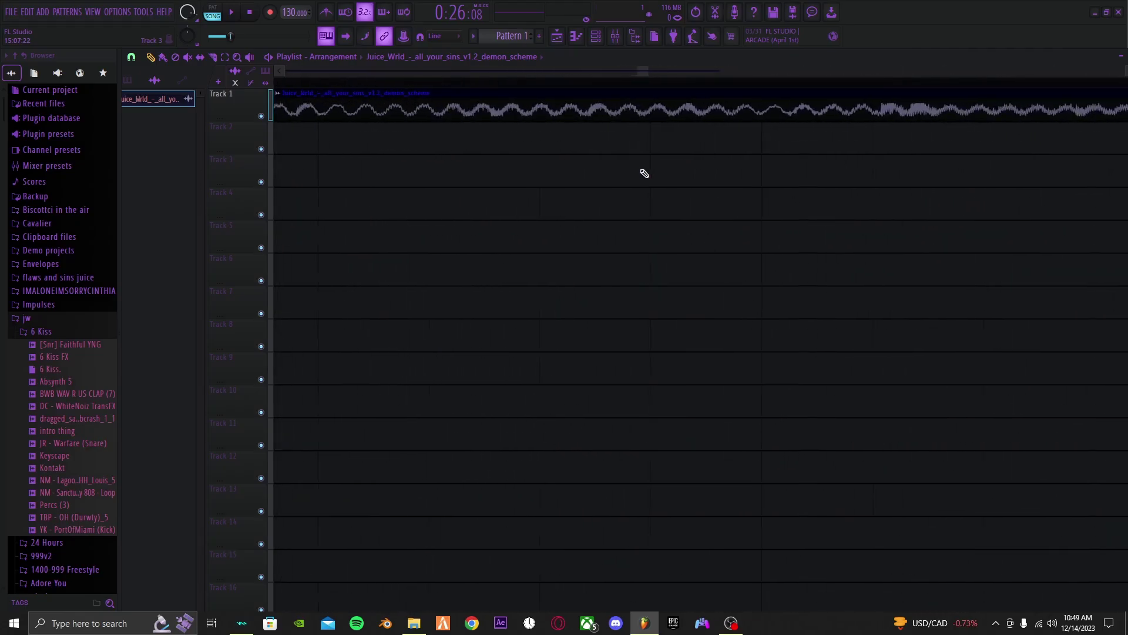
Step: Make the two later slices unique, the one starting just after bar 15 and the one starting just after bar 8
scroll(644, 173, "down", 3)
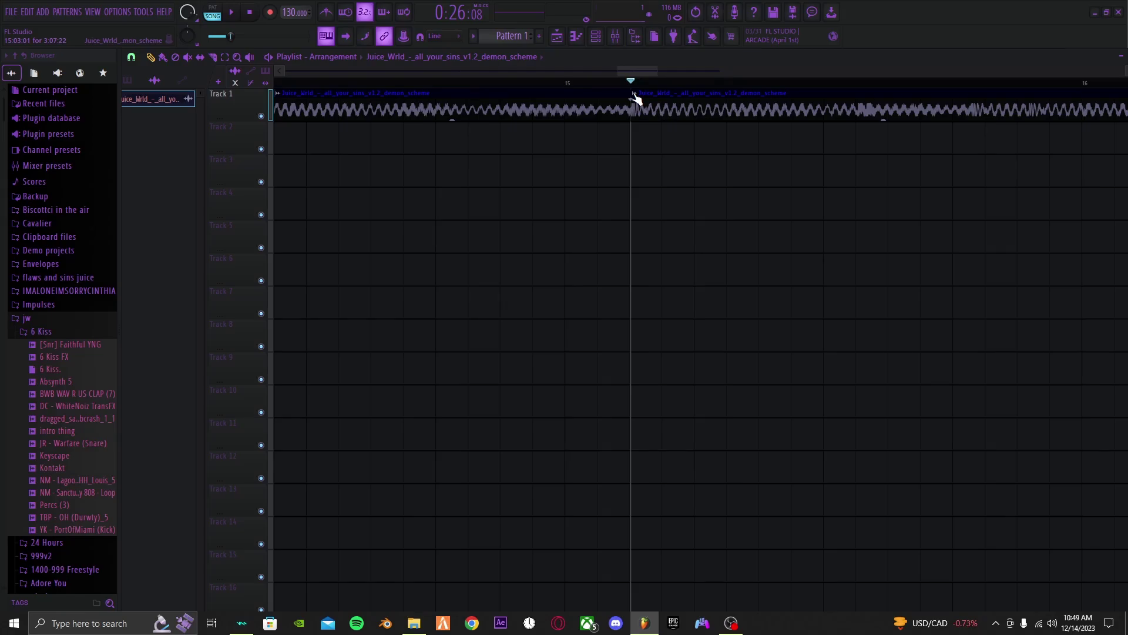
right_click(635, 97)
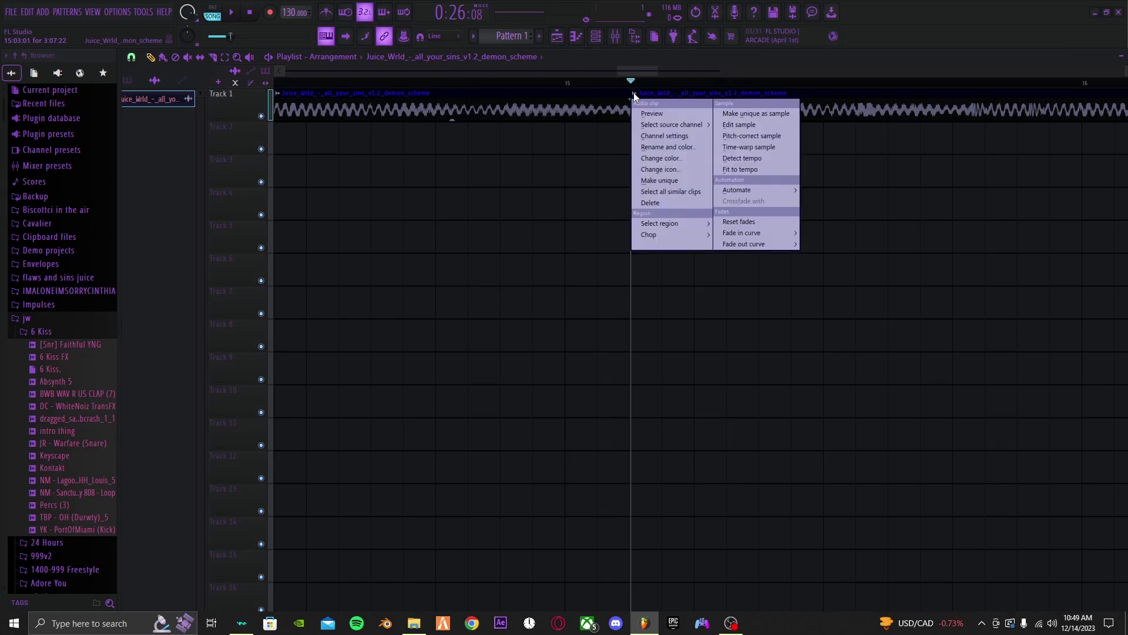
left_click(665, 182)
scroll(551, 194, "down", 5)
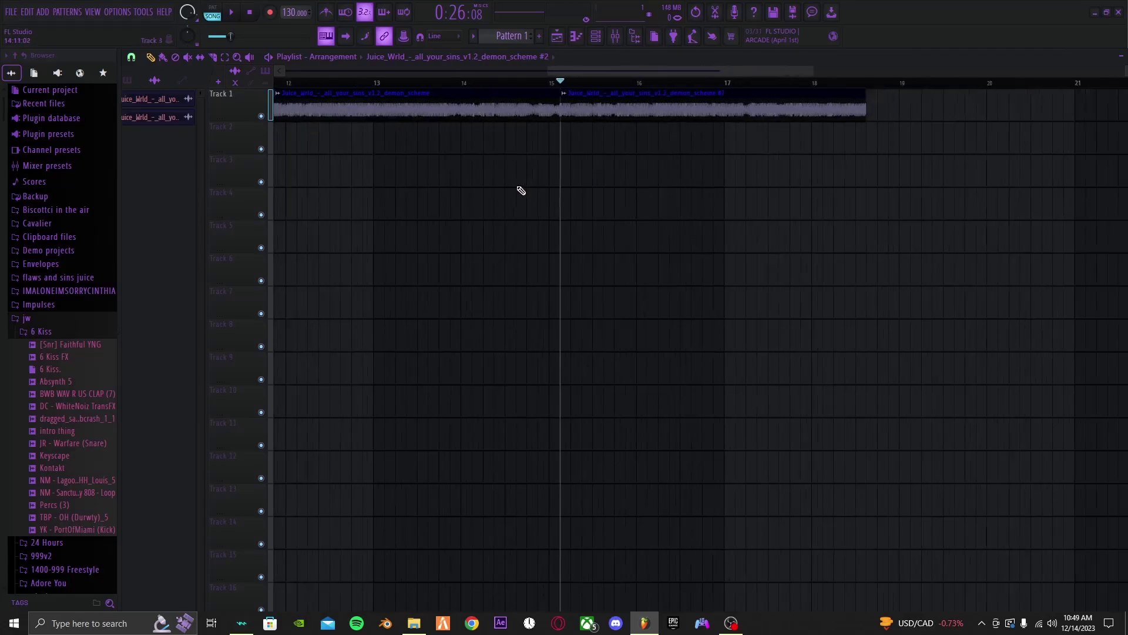
right_click(419, 96)
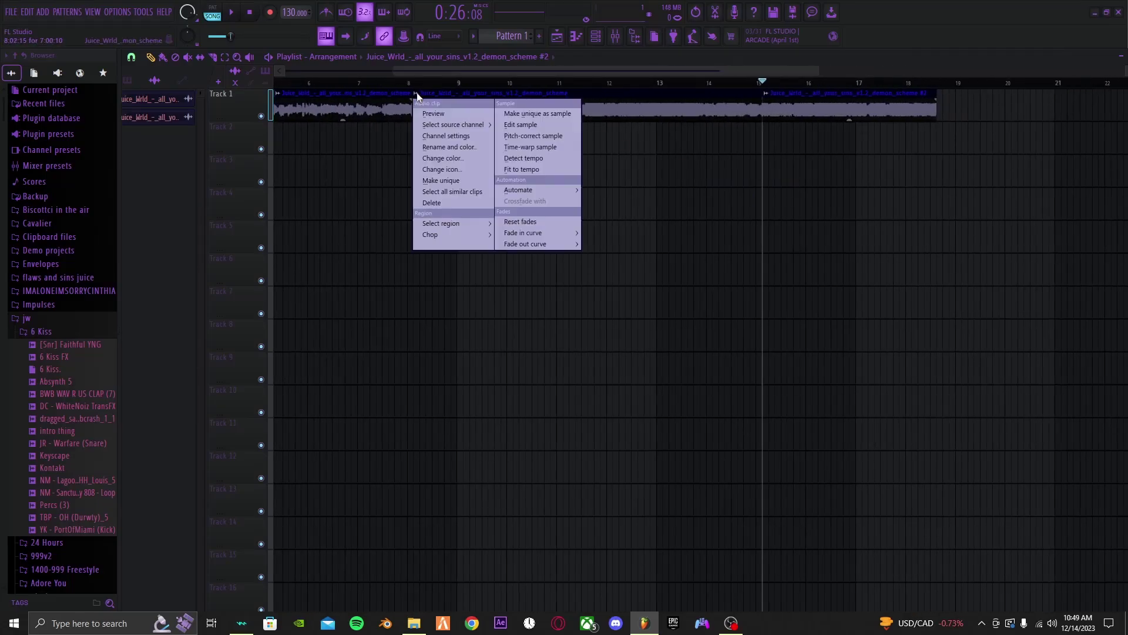
left_click(447, 181)
scroll(381, 172, "left", 5)
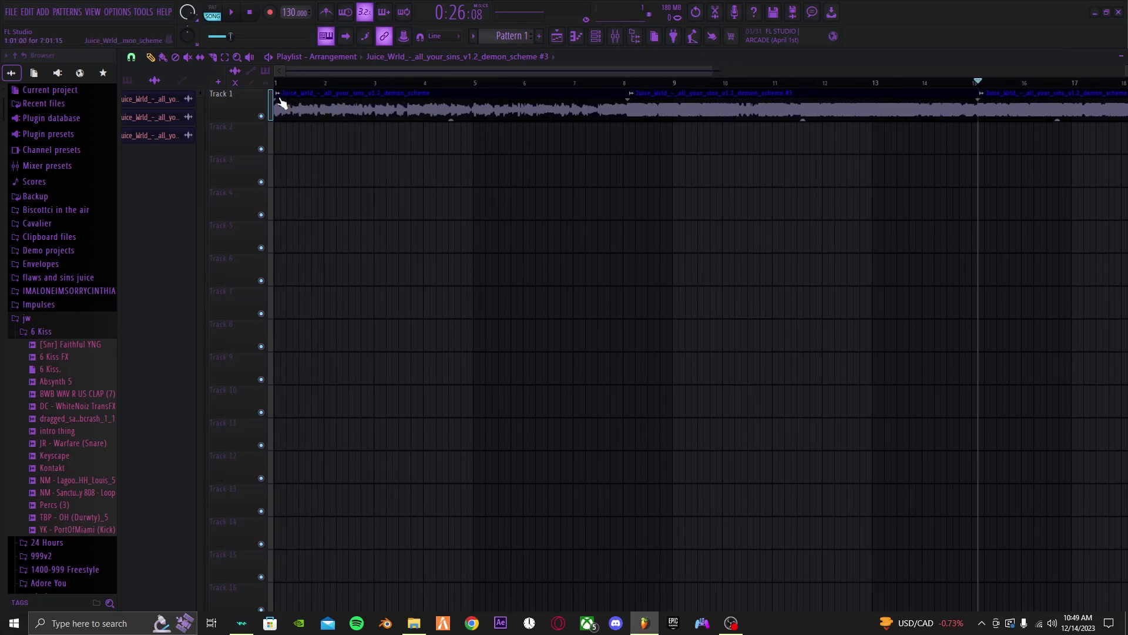
right_click(281, 97)
left_click(304, 180)
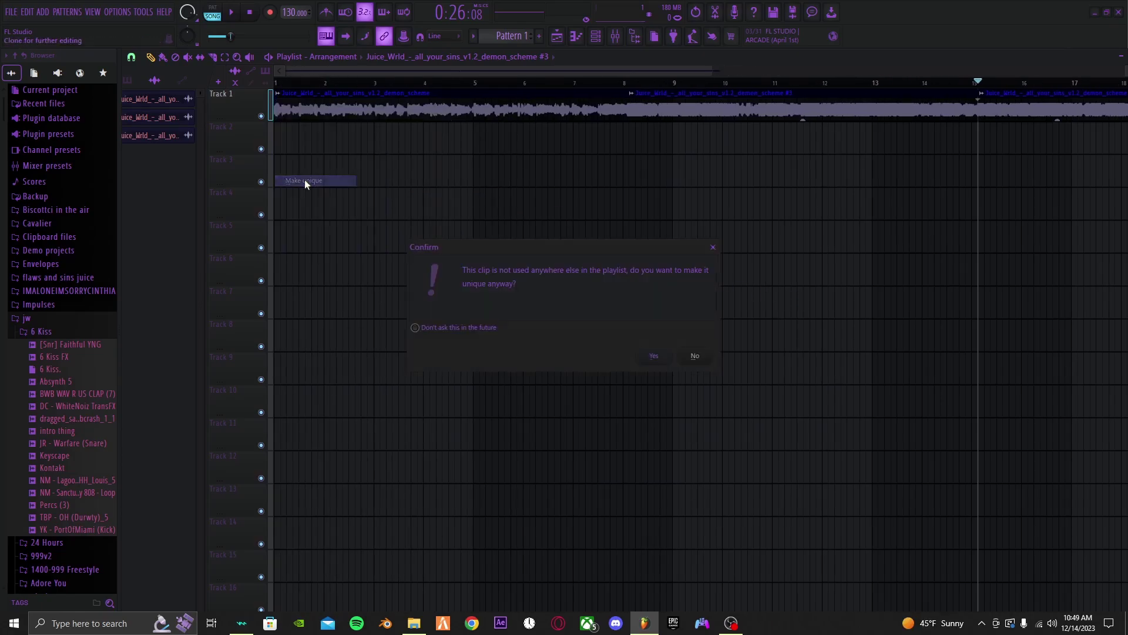
left_click(713, 247)
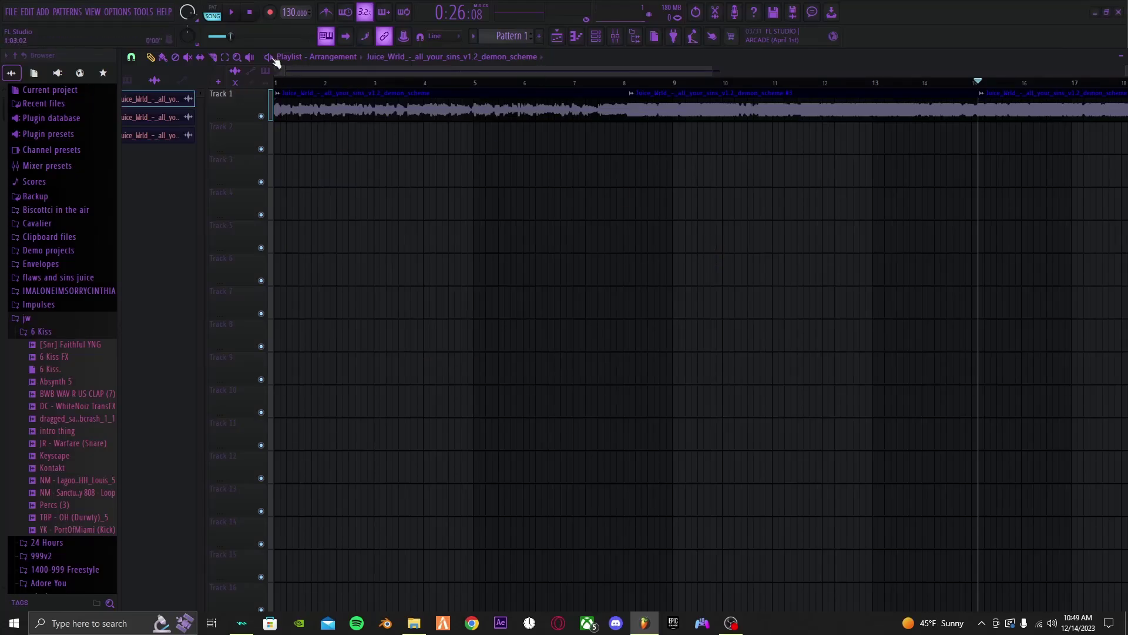
Step: Change the colour of the first song clip to pink
right_click(168, 98)
left_click(189, 146)
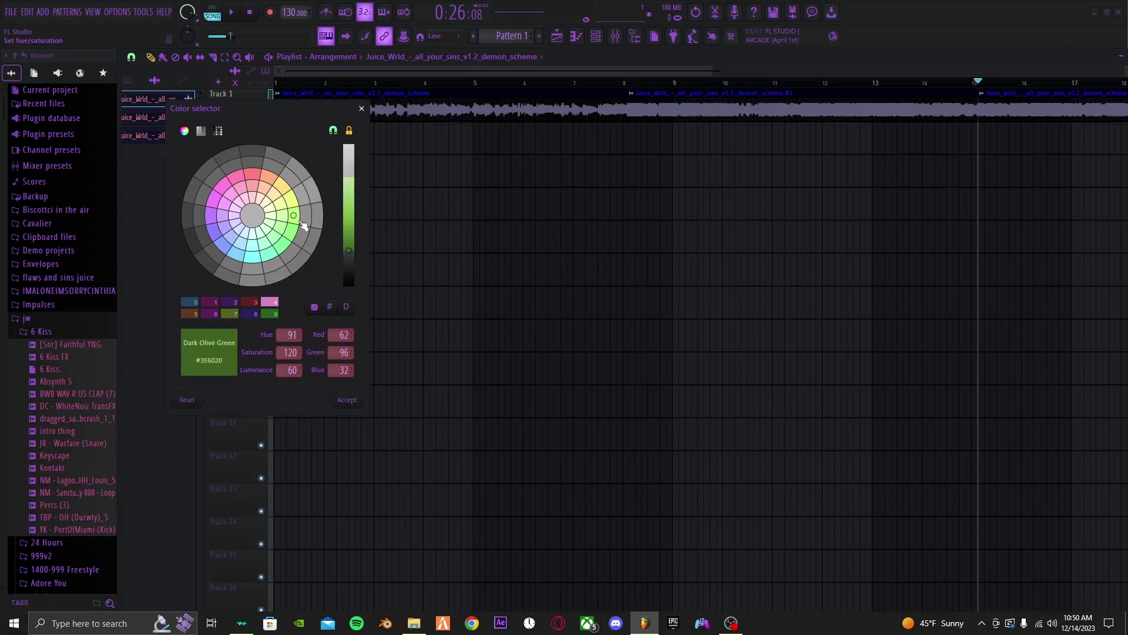
left_click(349, 270)
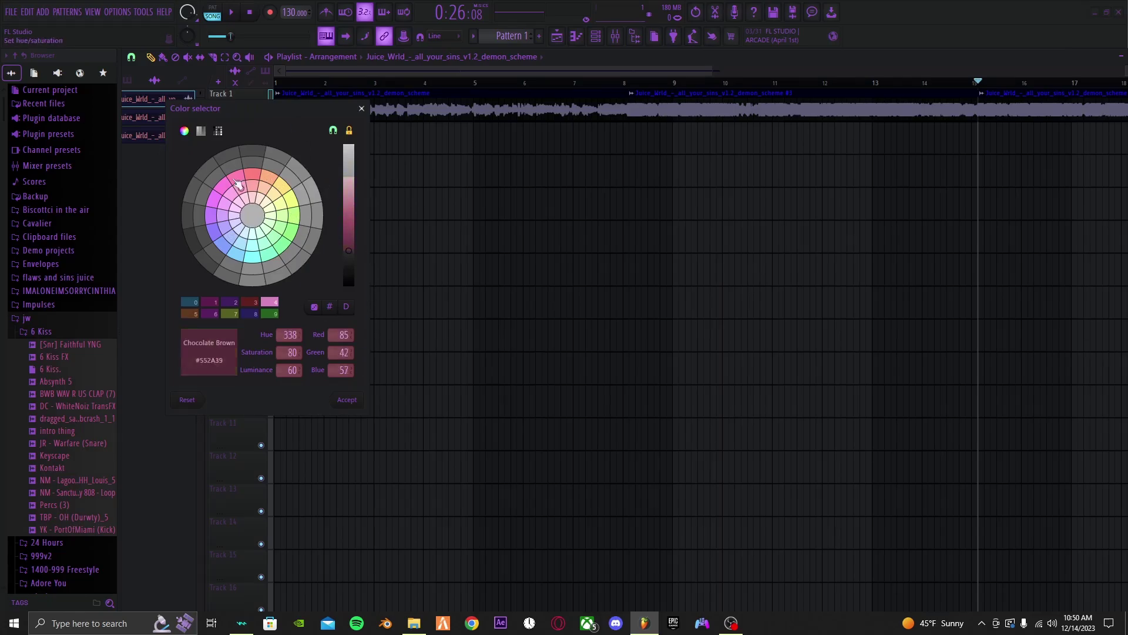
left_click(347, 399)
Step: Colour the middle song clip, which starts just after bar 8, dark slate blue (#202E60)
right_click(145, 120)
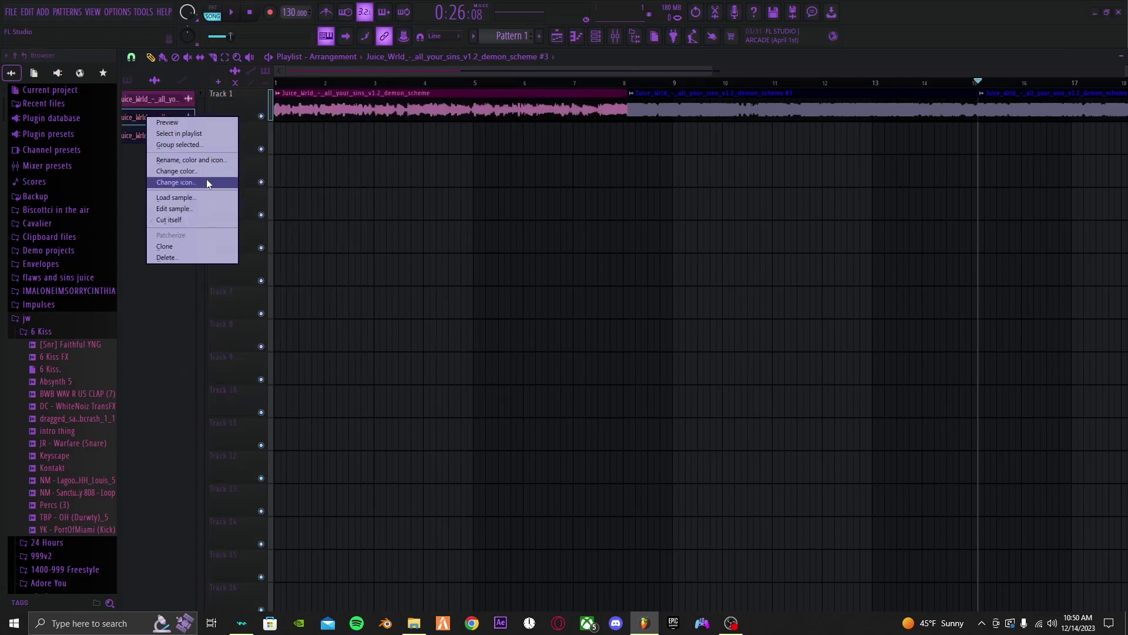
left_click(176, 171)
left_click(330, 294)
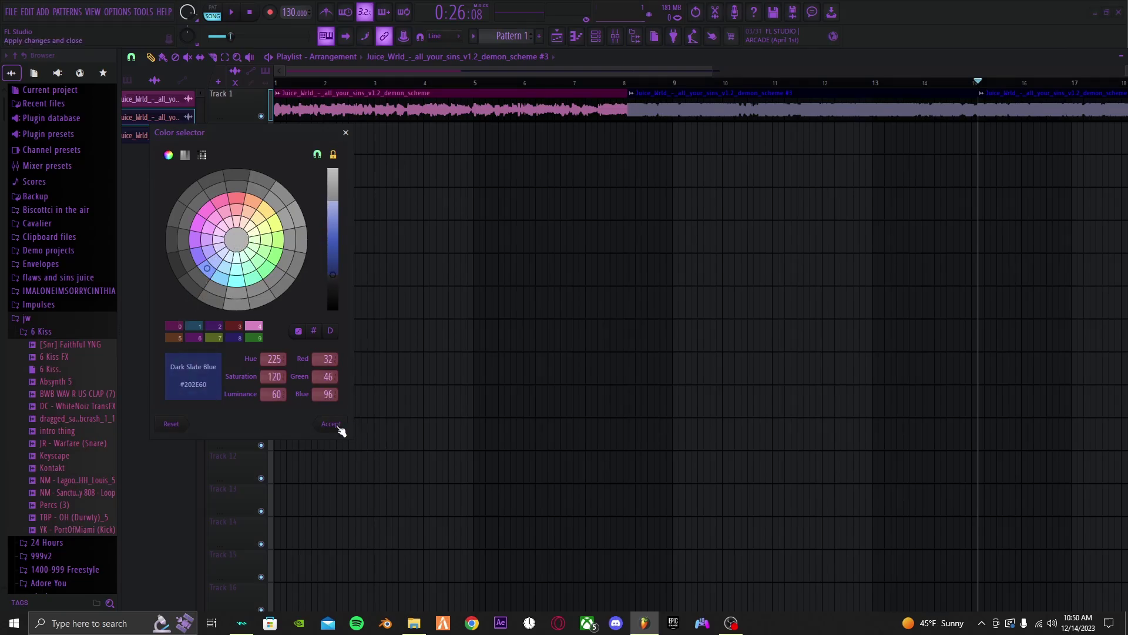
left_click(337, 415)
Step: Colour the last song clip, which starts just after bar 15, green
right_click(147, 135)
left_click(187, 203)
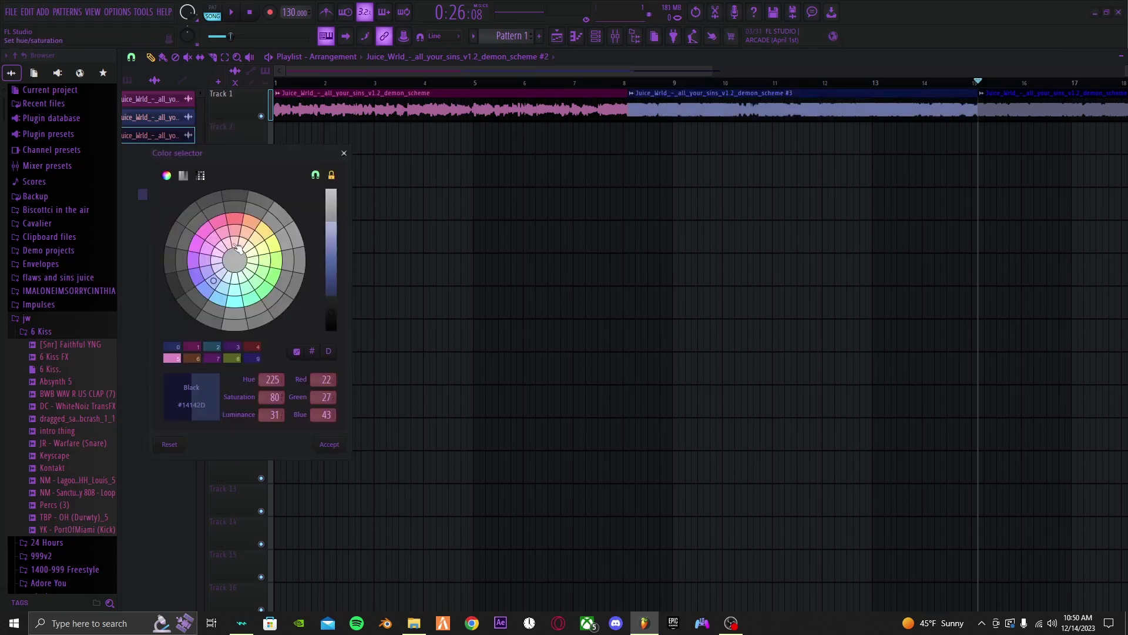
left_click(273, 245)
left_click(331, 253)
left_click(338, 444)
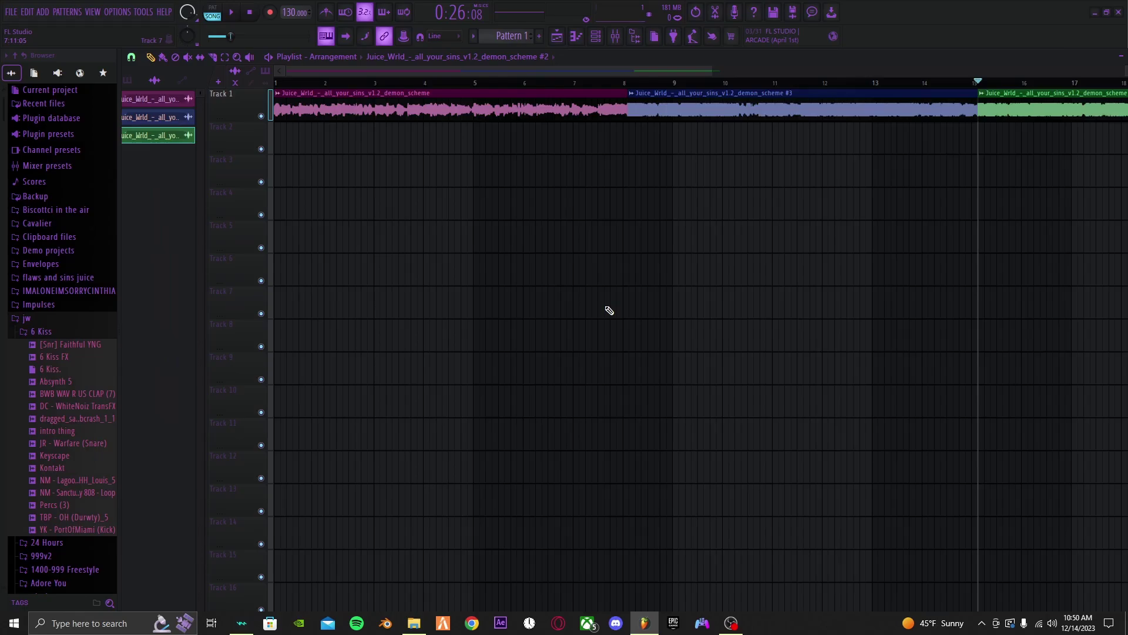
Step: Return the song position to the start and route each of the three clips to its own mixer track, with the green clip on track 3
scroll(470, 212, "down", 3)
key("Home")
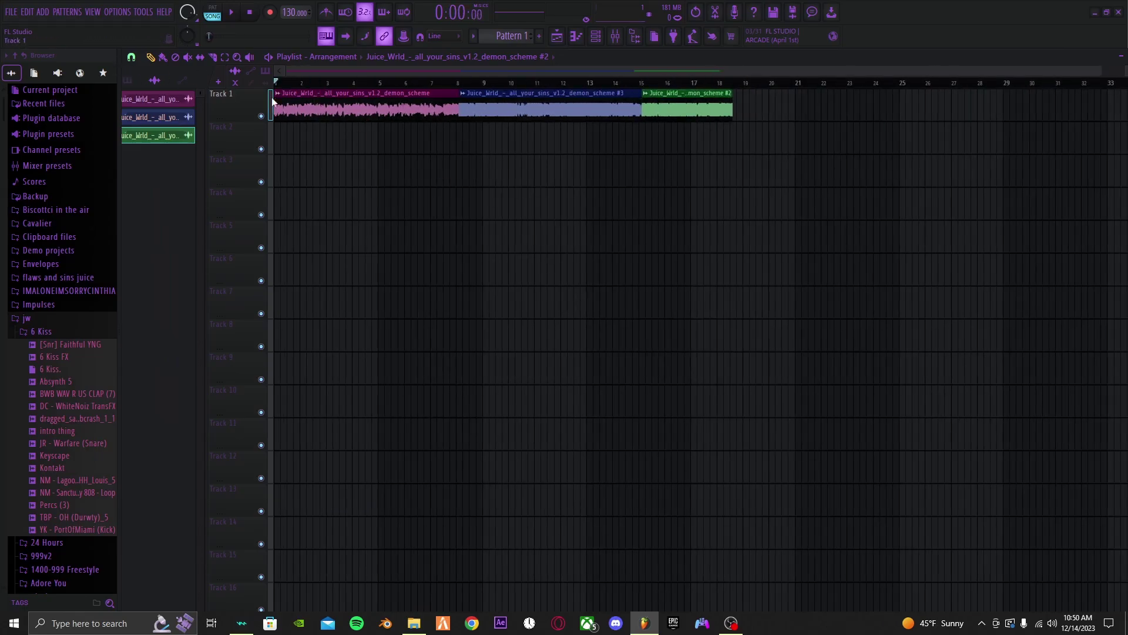
double_click(308, 98)
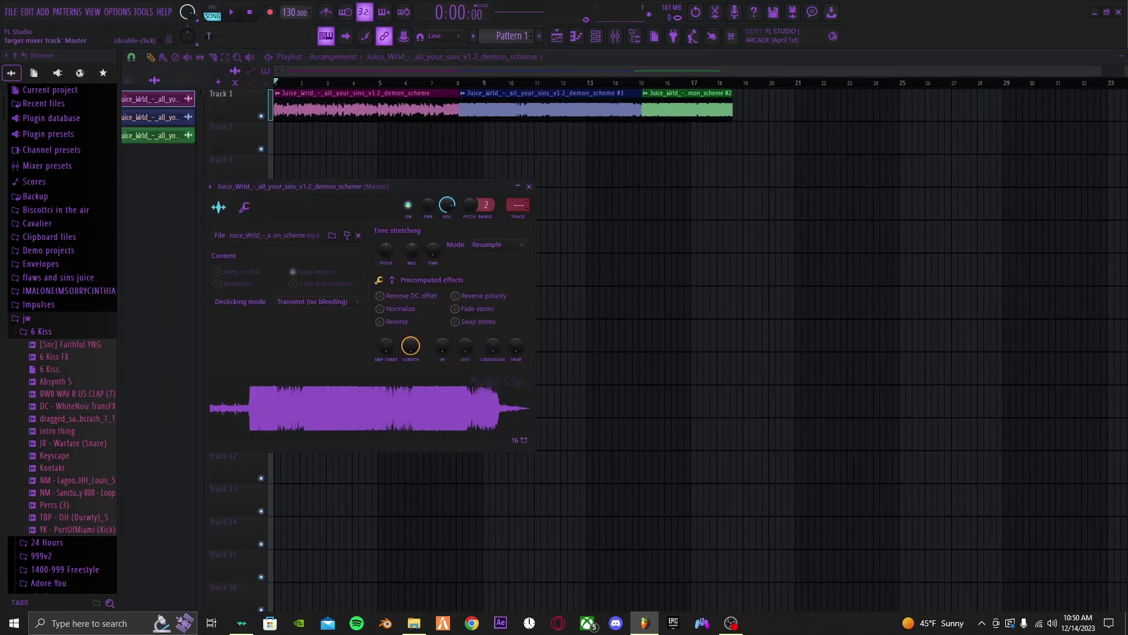
double_click(487, 94)
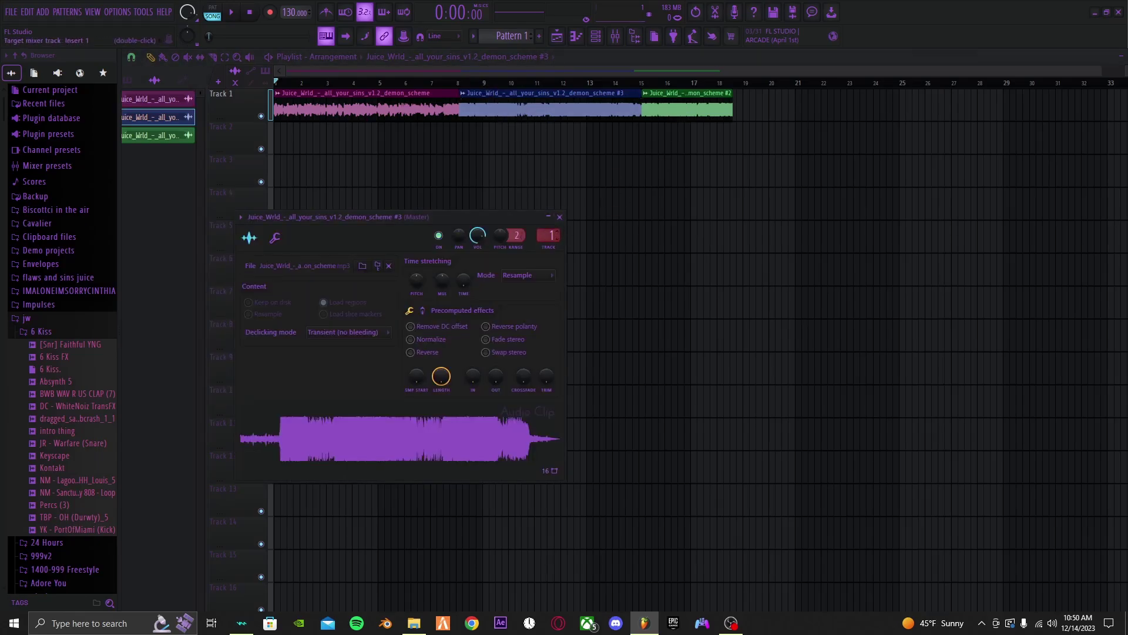
left_click_drag(549, 235, 637, 159)
double_click(685, 91)
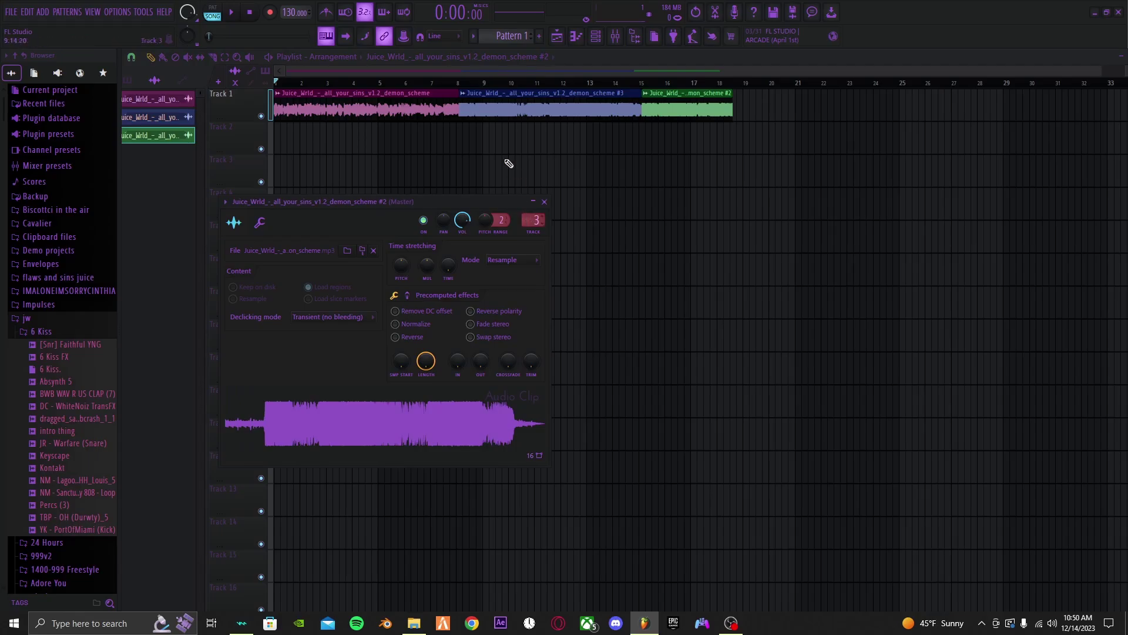
key("Escape")
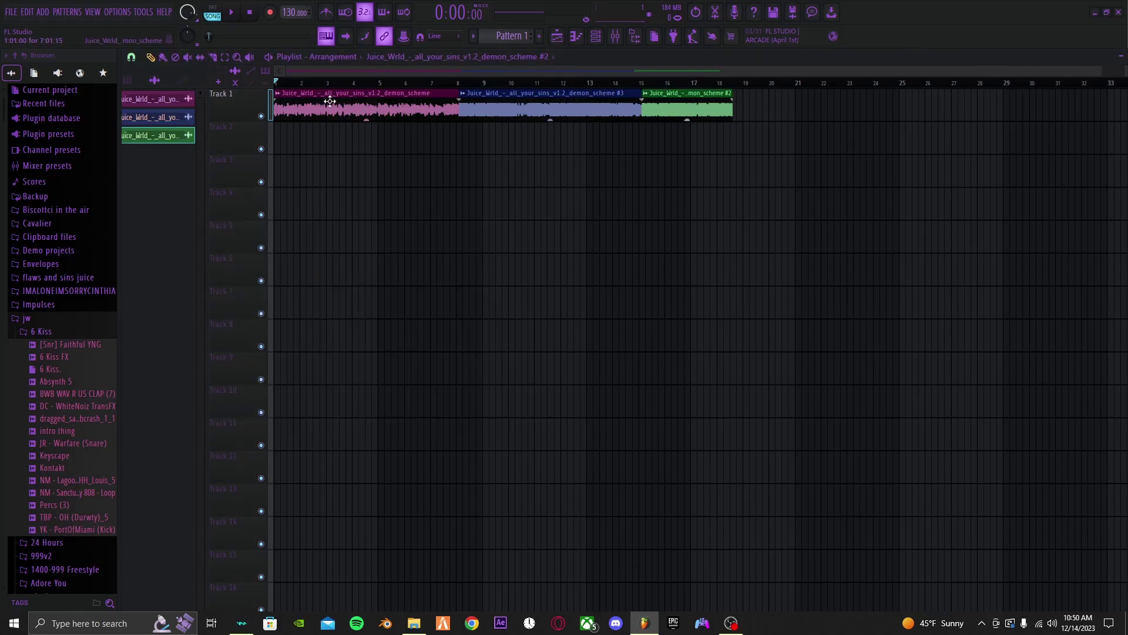
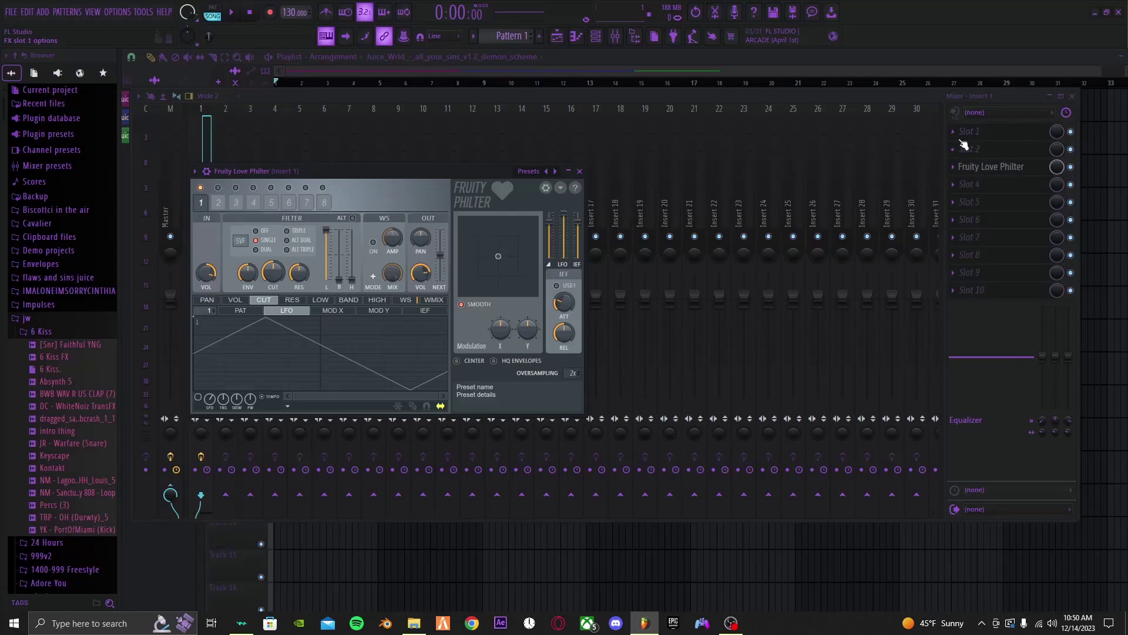
Step: Add Fruity Reeverb 2 to slot 1 of Insert 1, using the Cathedral preset with a 4.8 s decay time
left_click(958, 136)
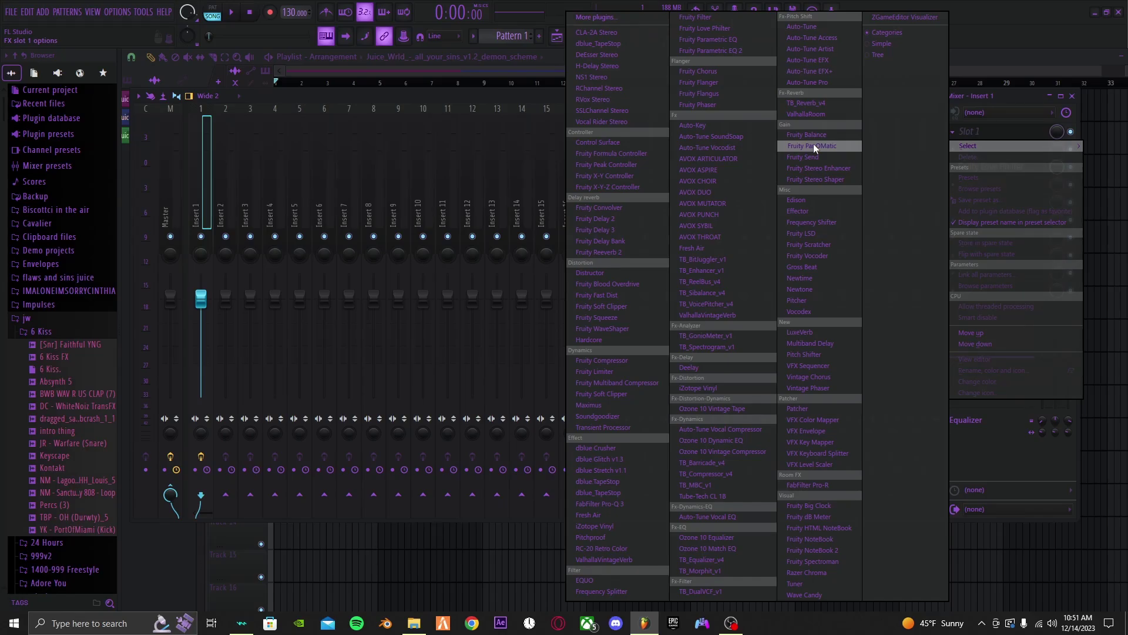
left_click(620, 252)
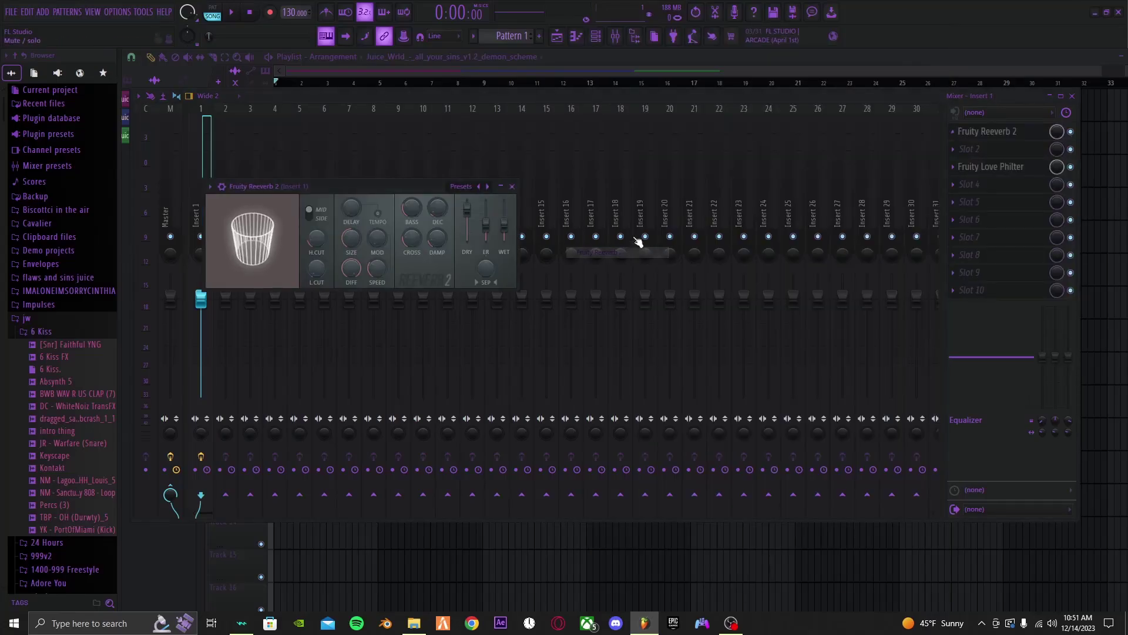
left_click(468, 194)
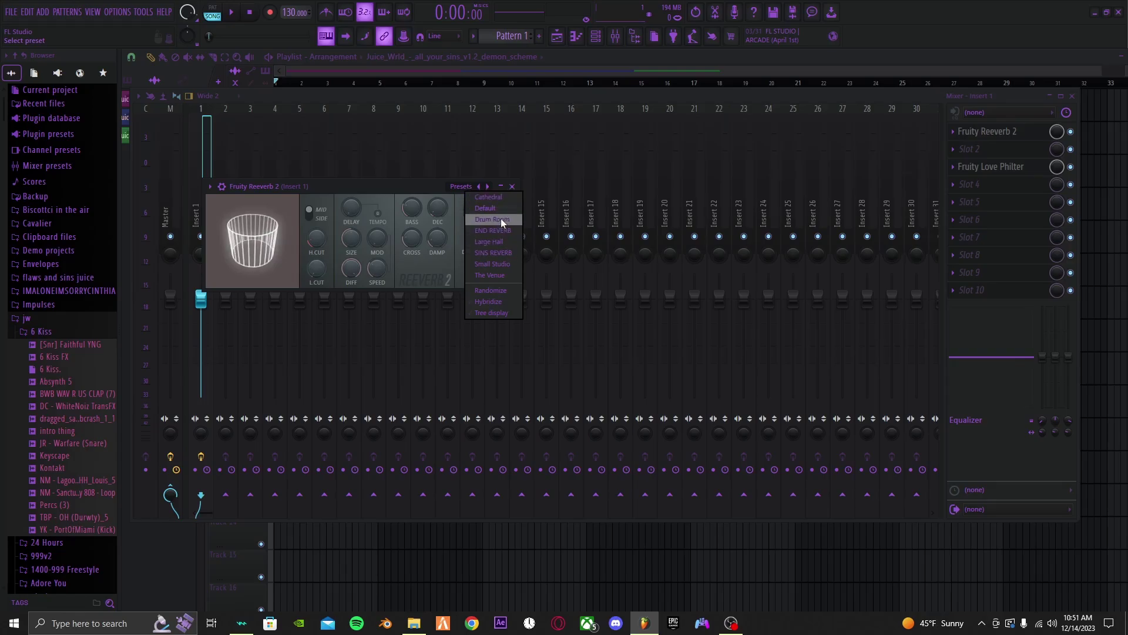
left_click(492, 198)
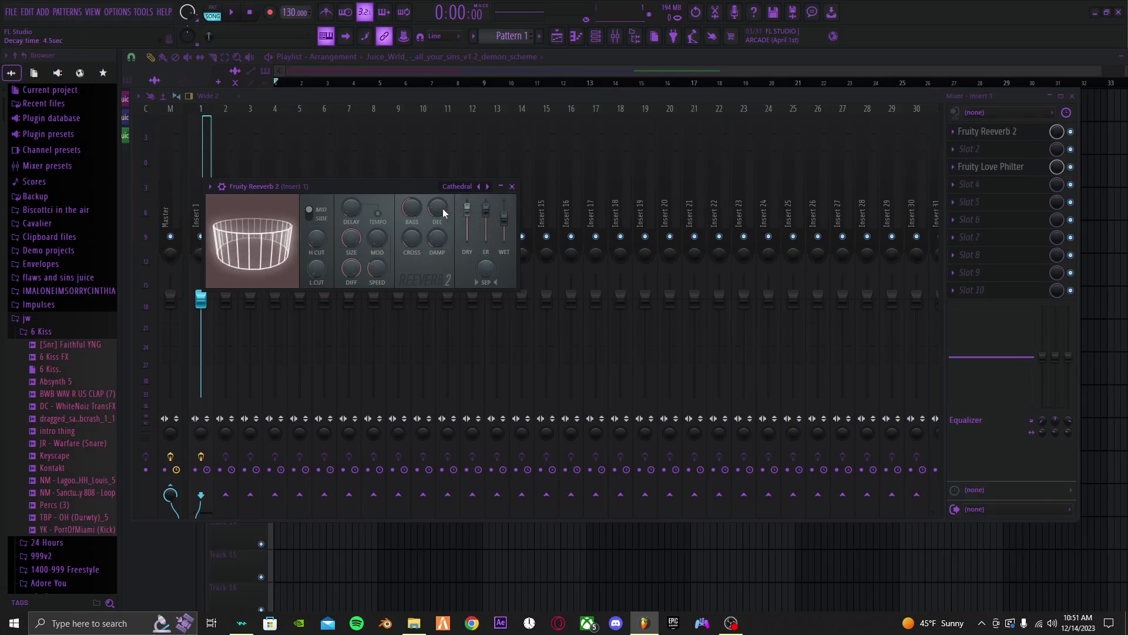
mouse_move(437, 209)
left_mouse_down()
mouse_move(437, 223)
mouse_move(438, 203)
left_mouse_up()
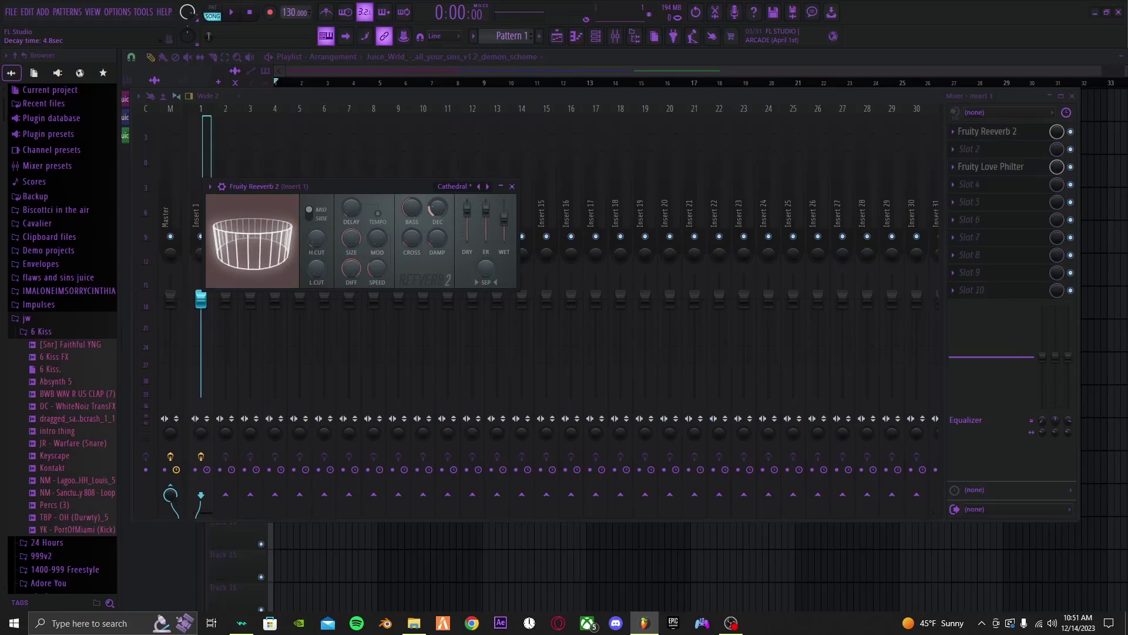
Step: Move Fruity Love Philter up to slot 2 of Insert 1 and load one of its simple filter presets
left_click_drag(994, 167, 1023, 148)
left_click(1004, 154)
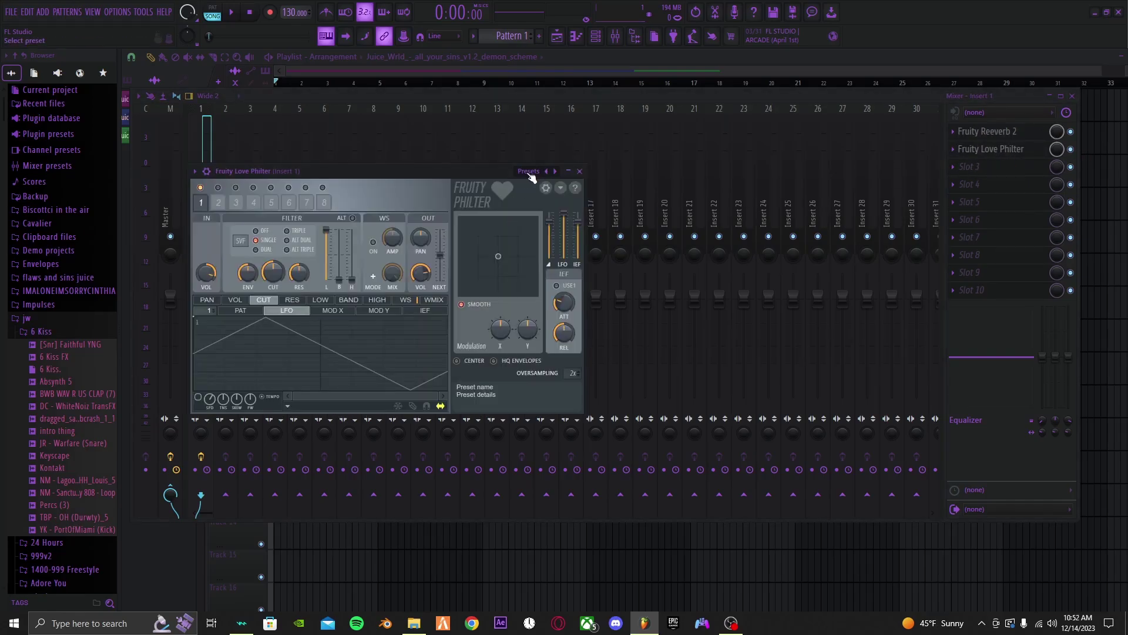
left_click(529, 172)
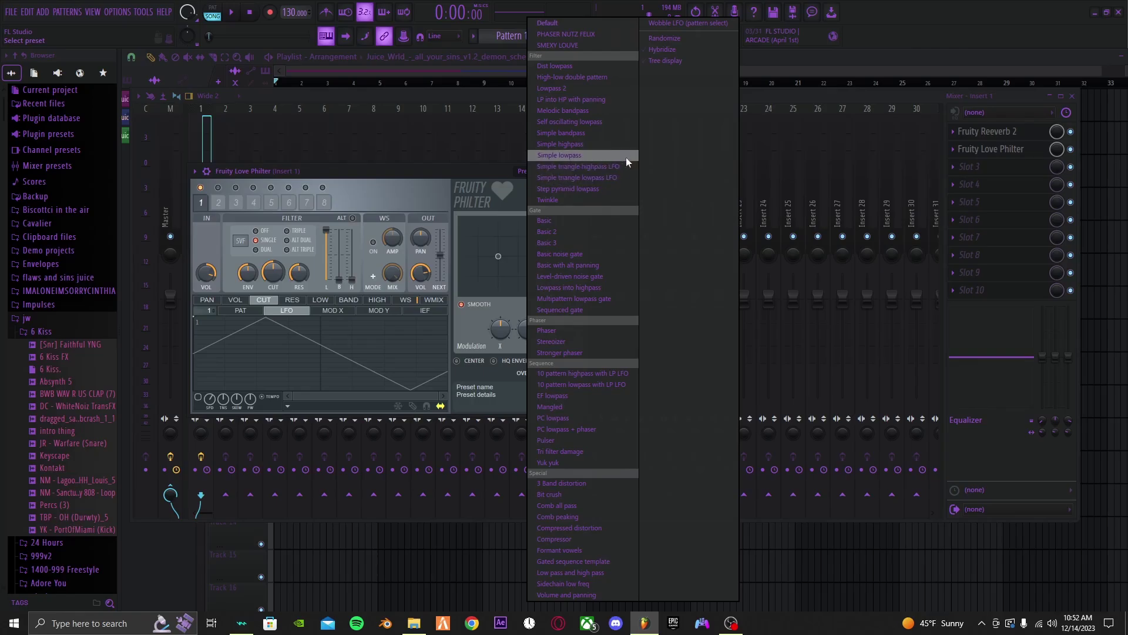
left_click(594, 168)
Step: Close the plugin windows and play the song from the start while watching the Insert 1 level in the mixer
key("F12")
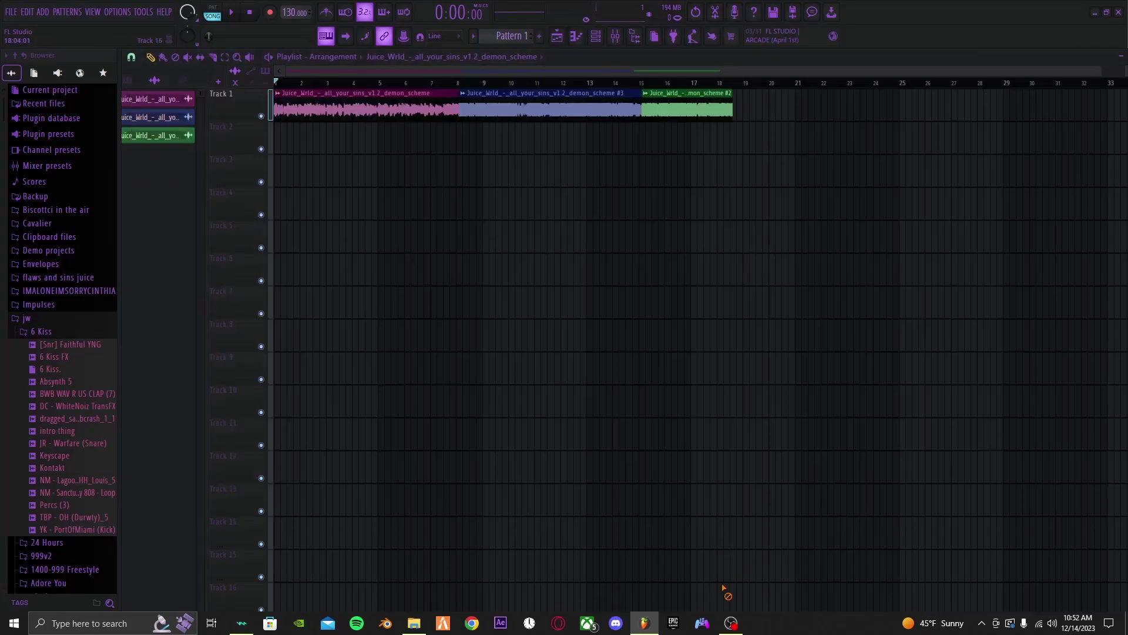
key("space")
left_click(615, 36)
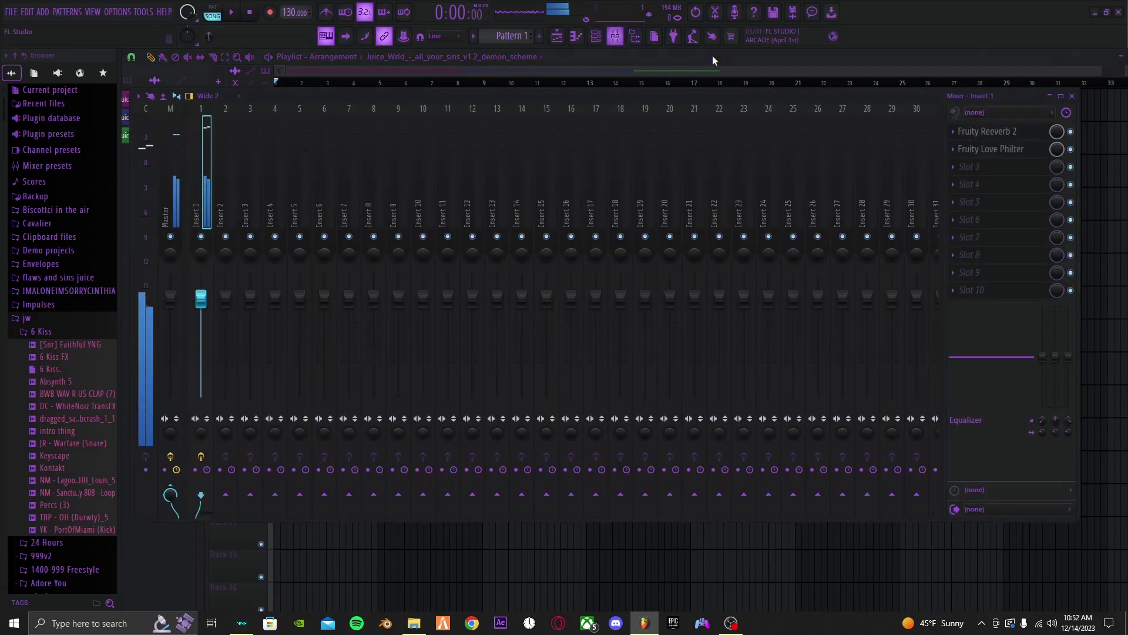
right_click(1058, 134)
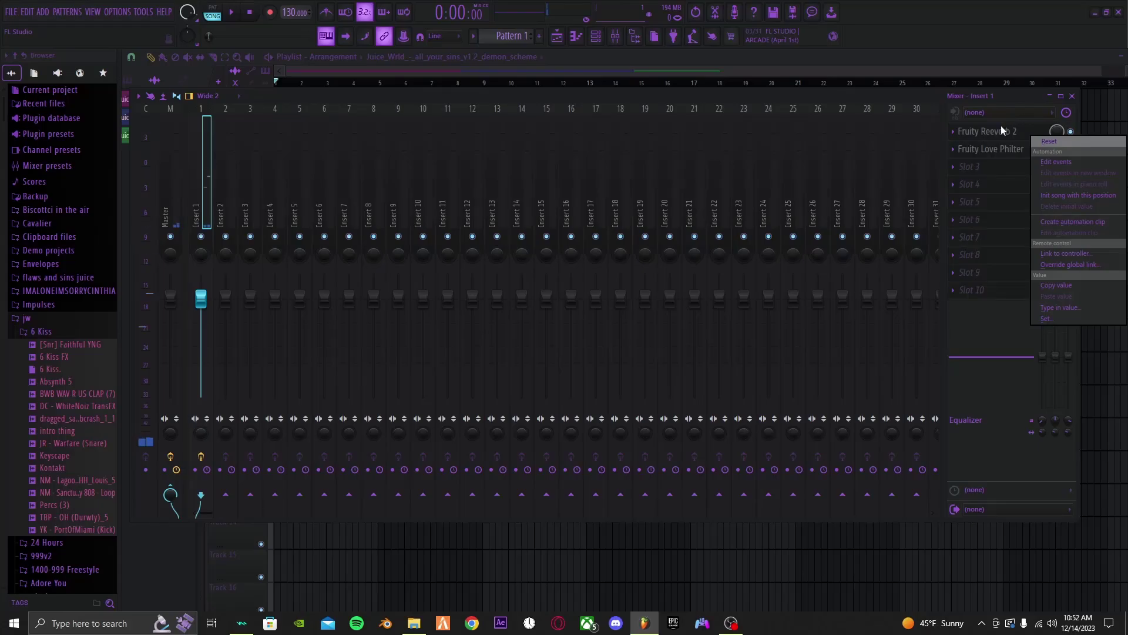
left_click(782, 532)
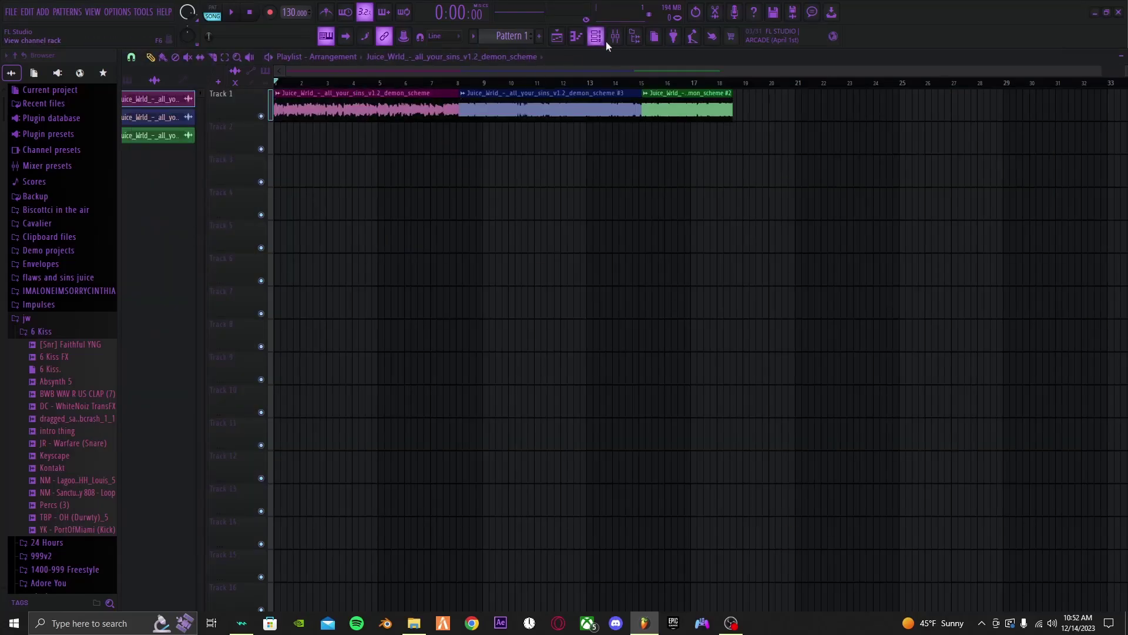
left_click(627, 38)
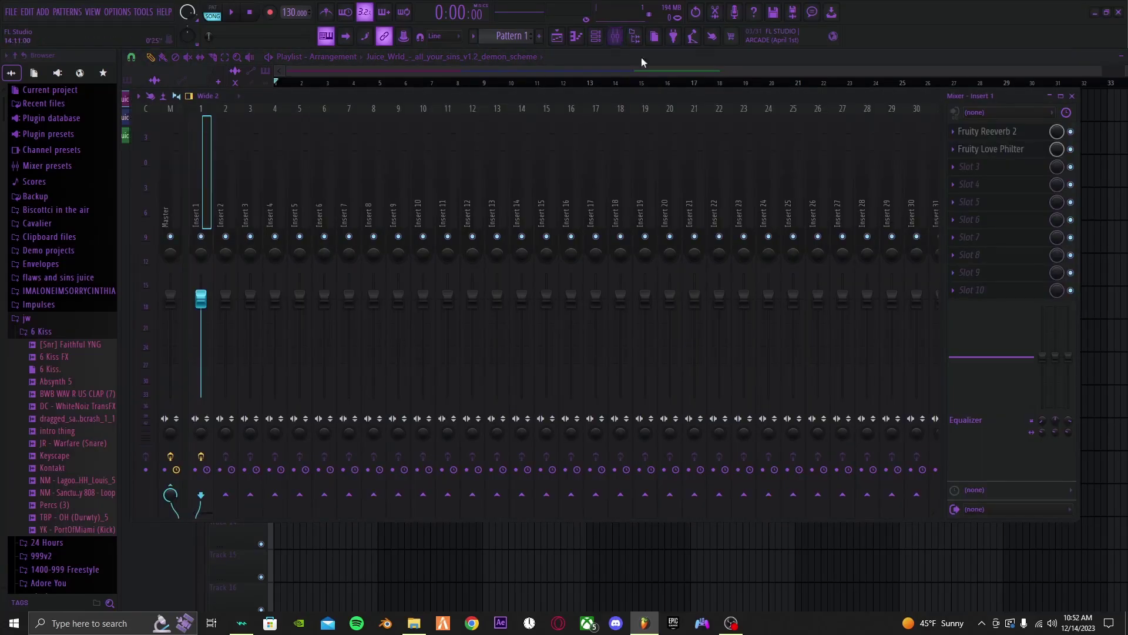
left_click(643, 543)
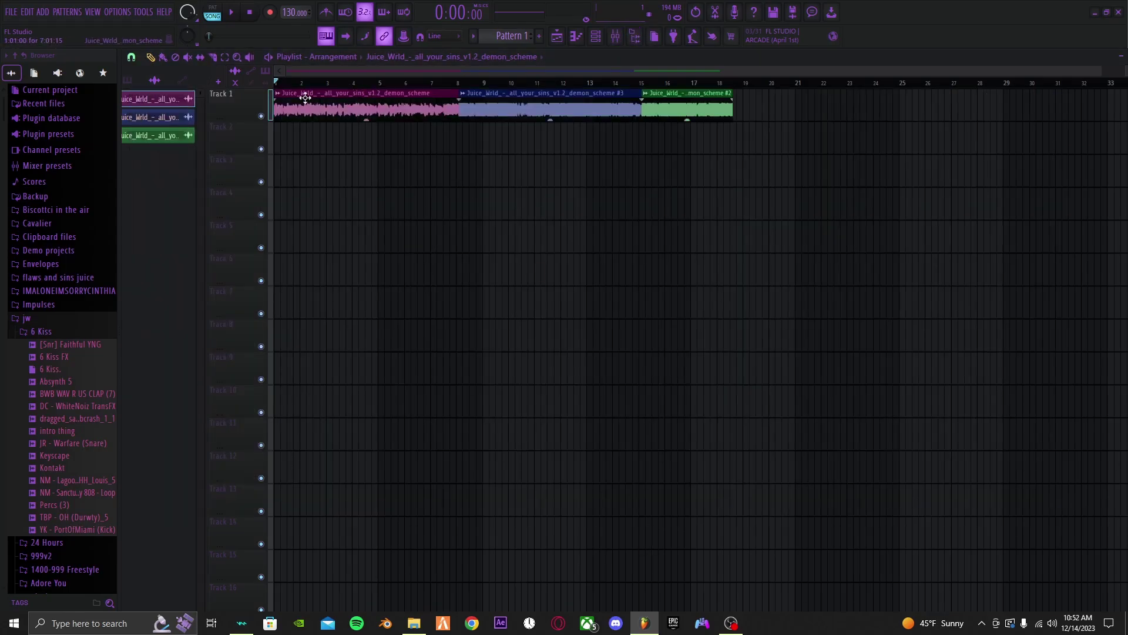
Step: Create an automation clip for the Fruity Reeverb 2 mix level on Insert 1 and return to the playlist
left_click(615, 40)
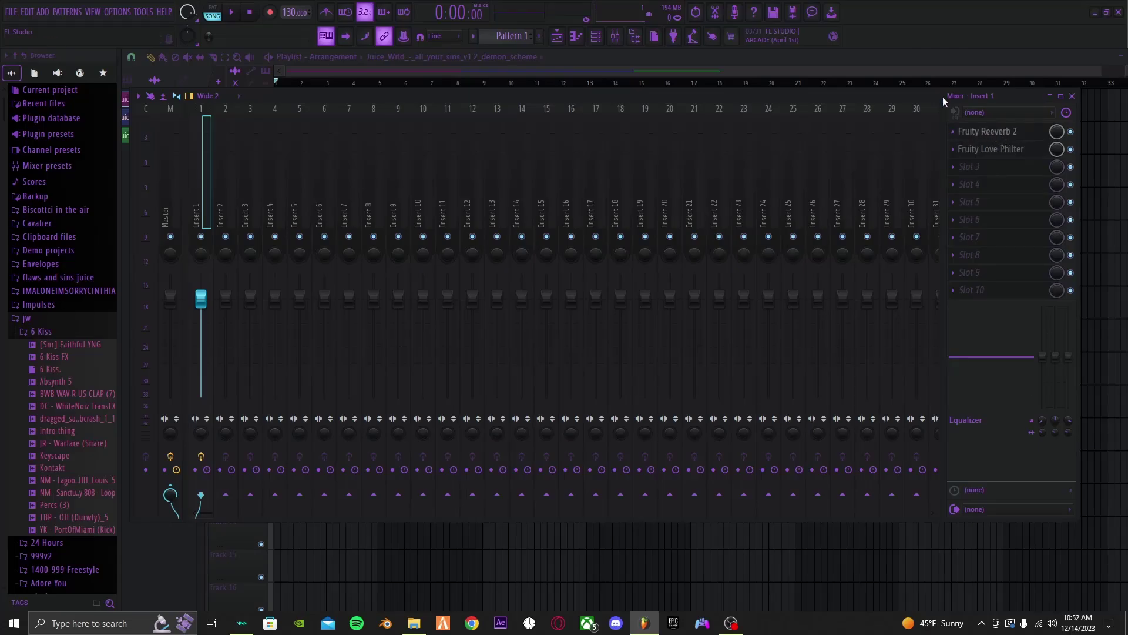
right_click(1057, 133)
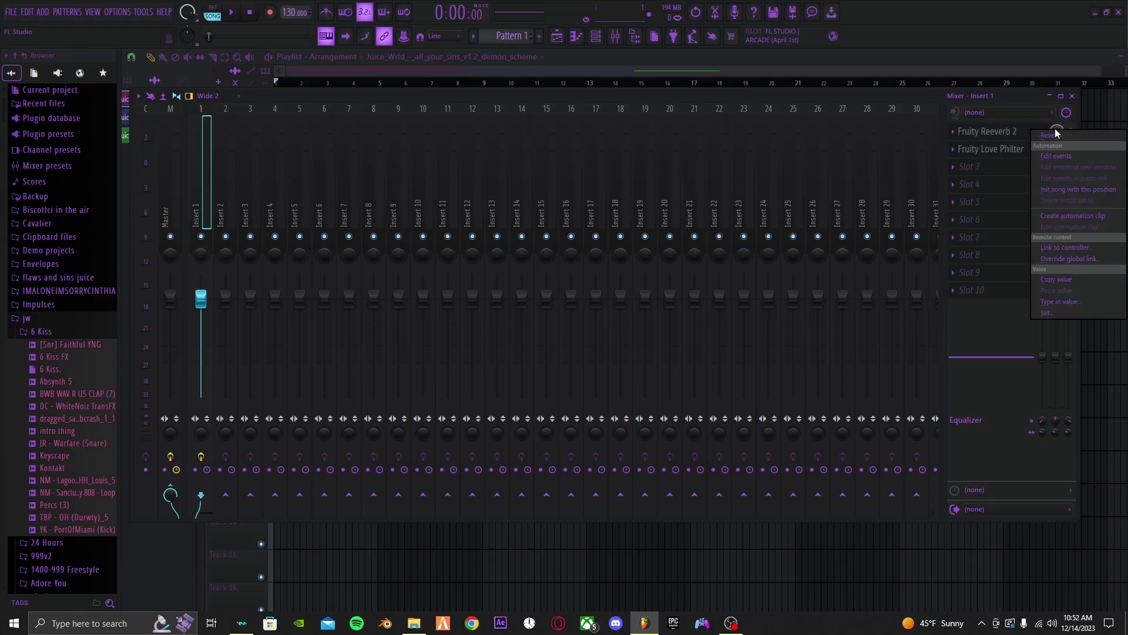
left_click(1078, 216)
left_click(949, 559)
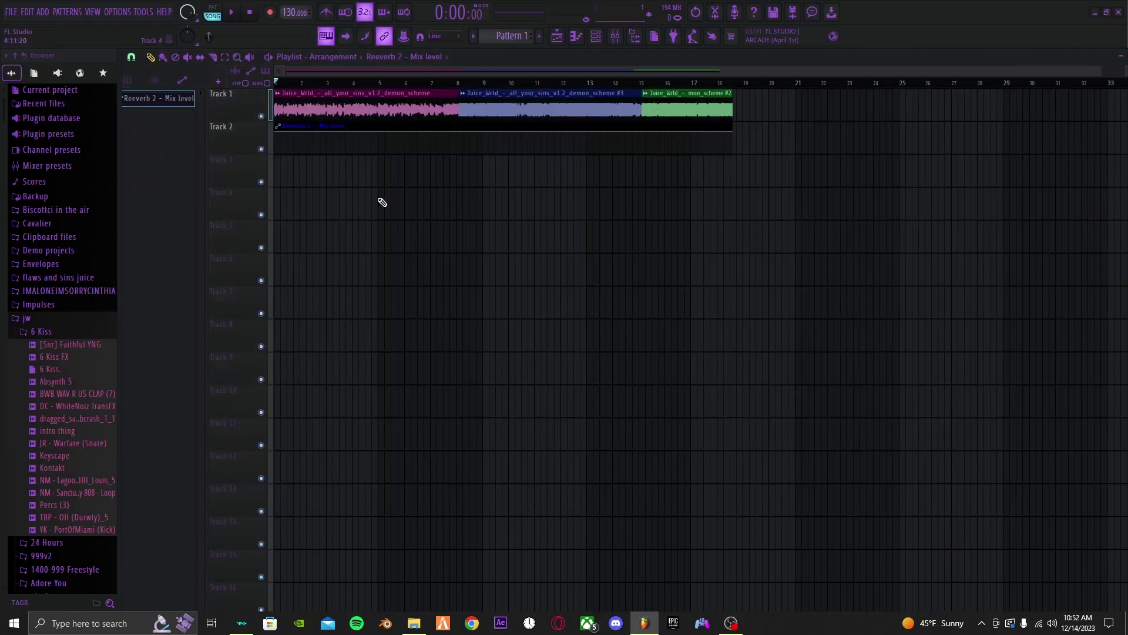
Step: Create an automation clip for the Fruity Love Philter mix level on Insert 1 and return to the playlist
left_click(615, 36)
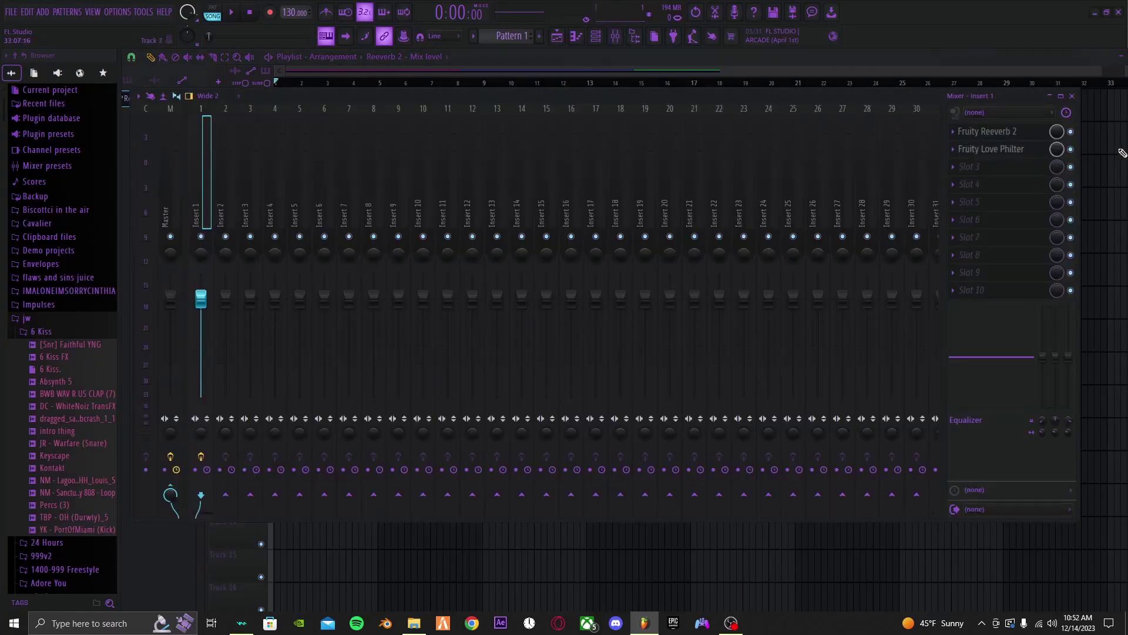
right_click(1058, 148)
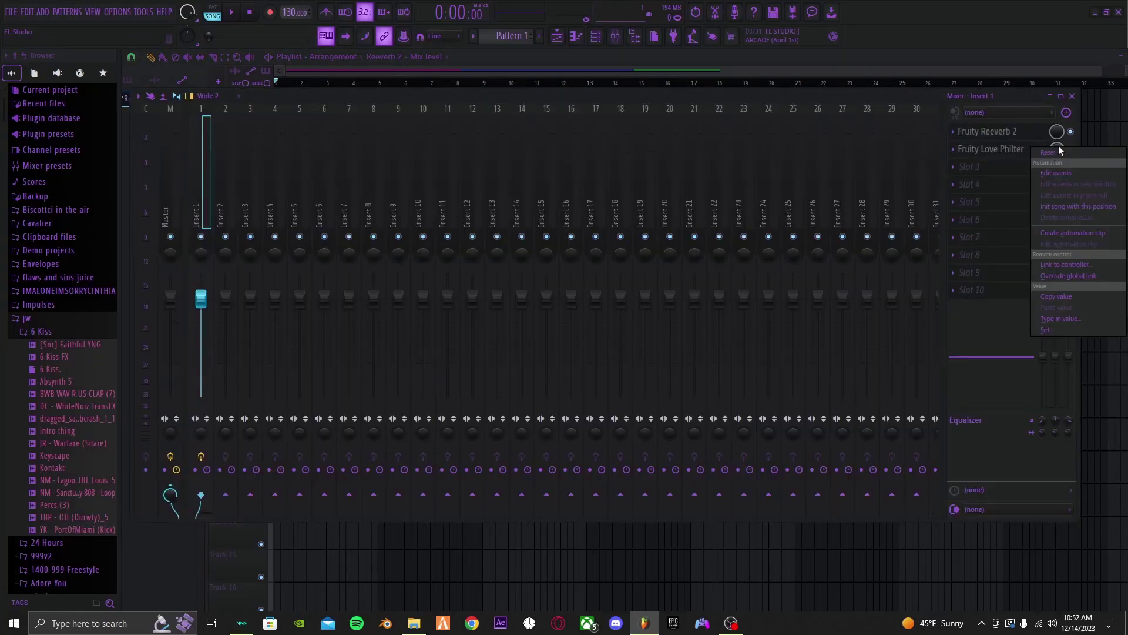
left_click(1092, 234)
left_click(870, 536)
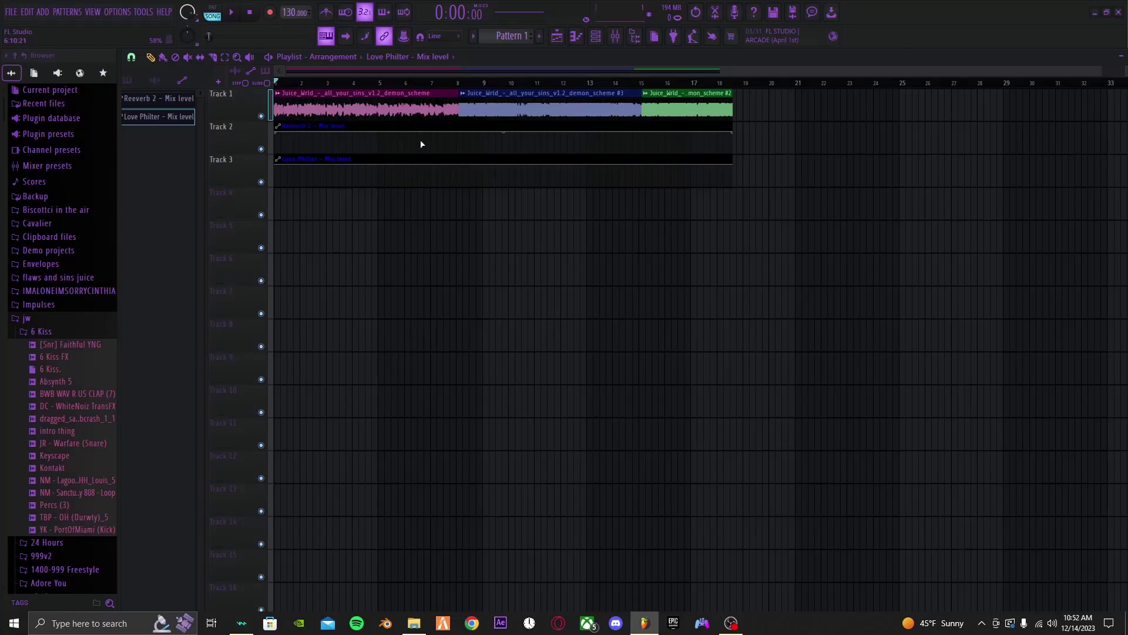
Step: Try shaping the Reeverb 2 mix level automation with several extra points, and undo all of them
scroll(421, 141, "up", 4)
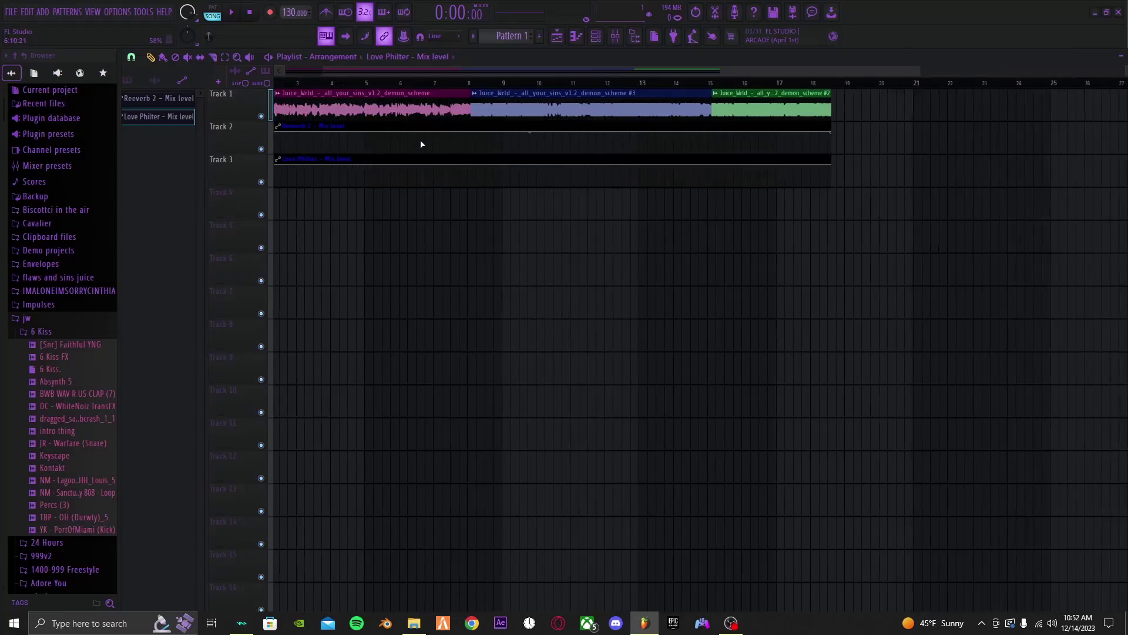
left_click(604, 131)
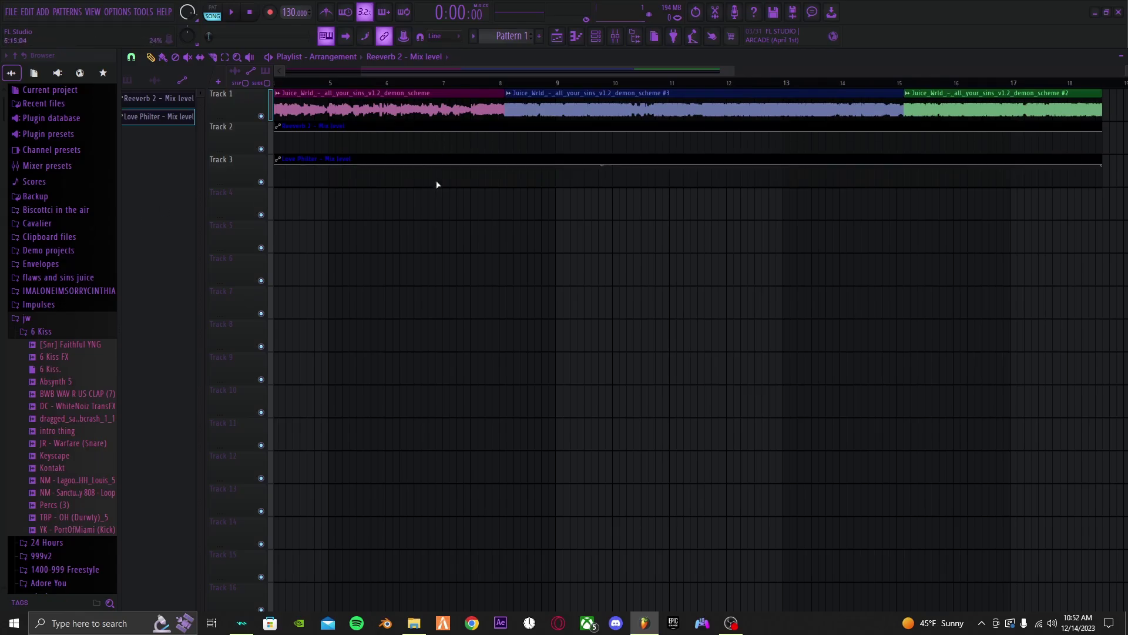
scroll(647, 264, "left", 3)
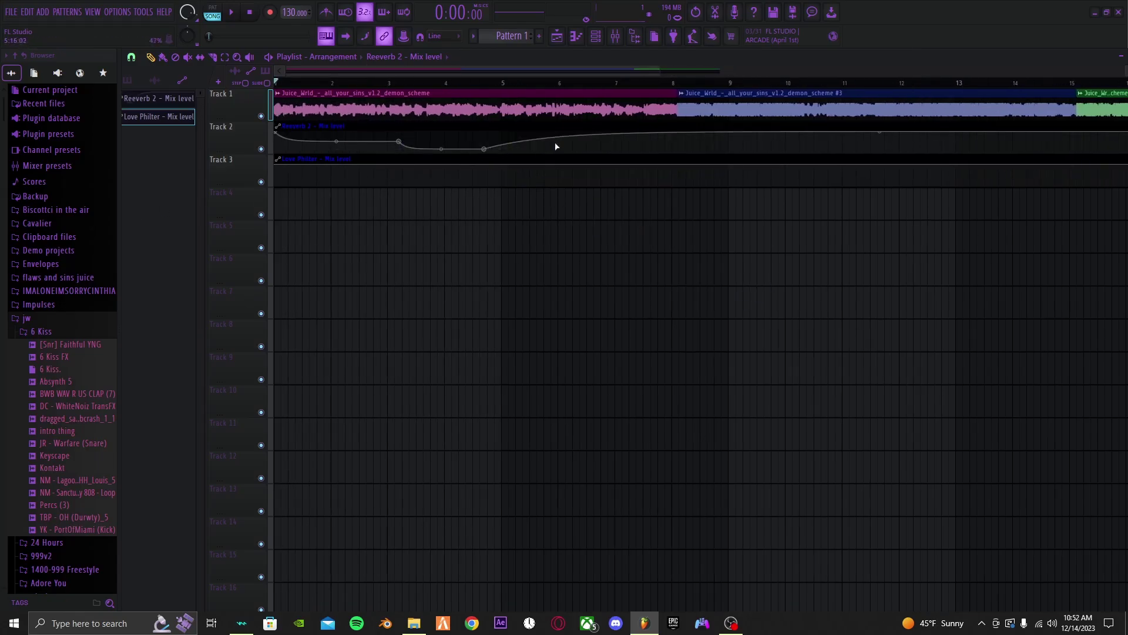
left_click(554, 142)
left_click(727, 134)
key("ctrl+z")
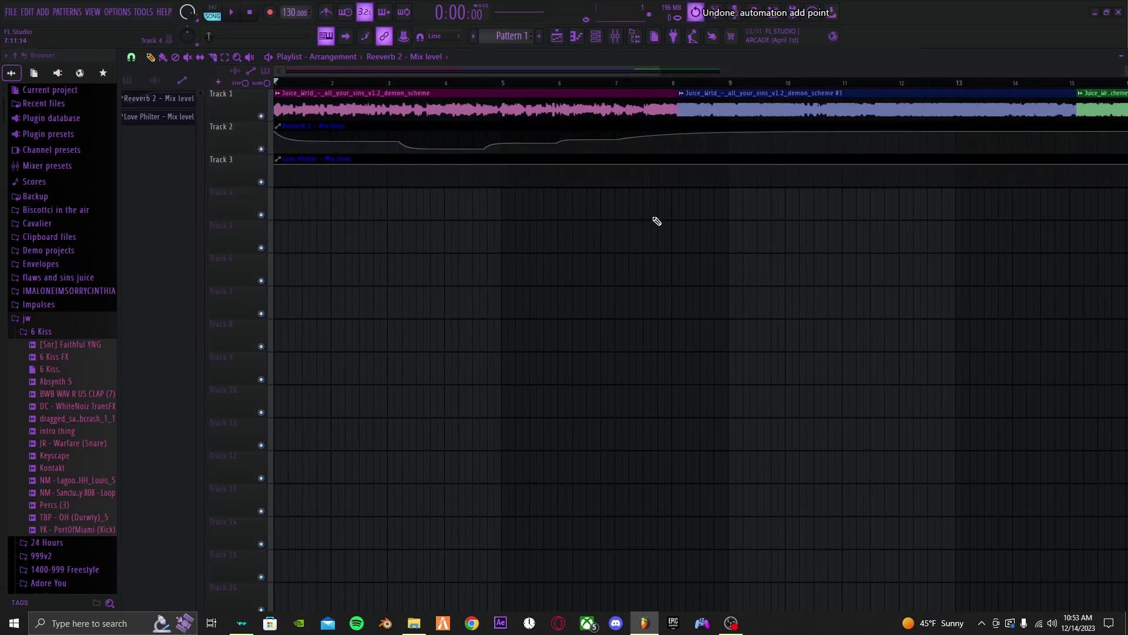
key("ctrl+z")
key("ctrl+z")
key("ctrl+z")
key("ctrl+z")
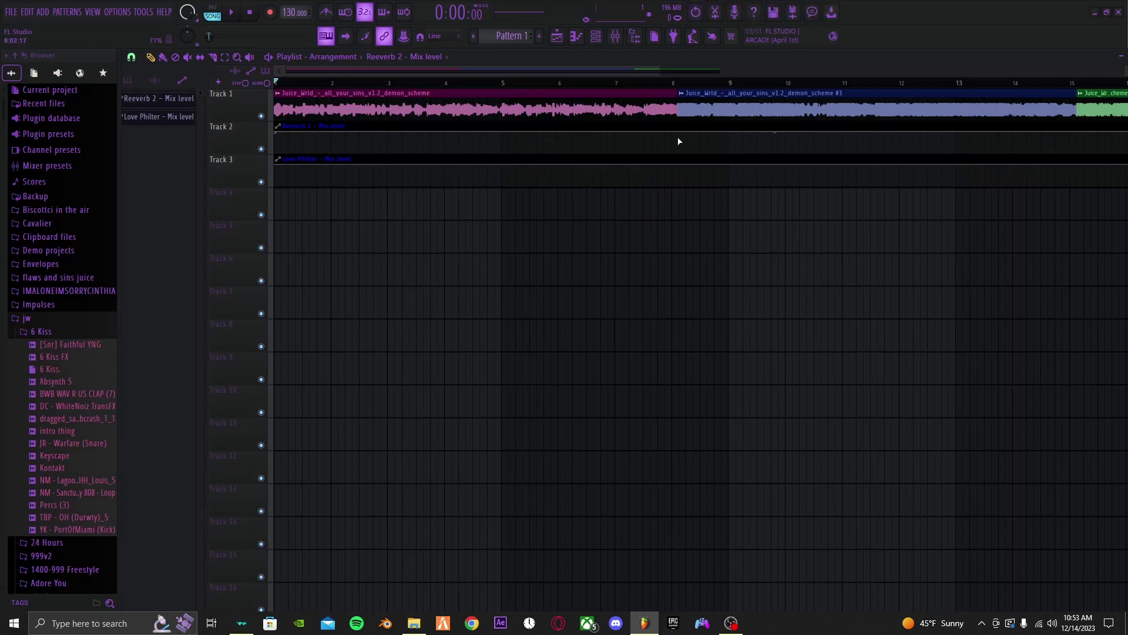
Step: Add an automation point where the first song clip ends, at 100% for the Reeverb 2 mix level and 0% for Love Philter
left_click_drag(679, 142, 677, 161)
scroll(677, 176, "up", 3)
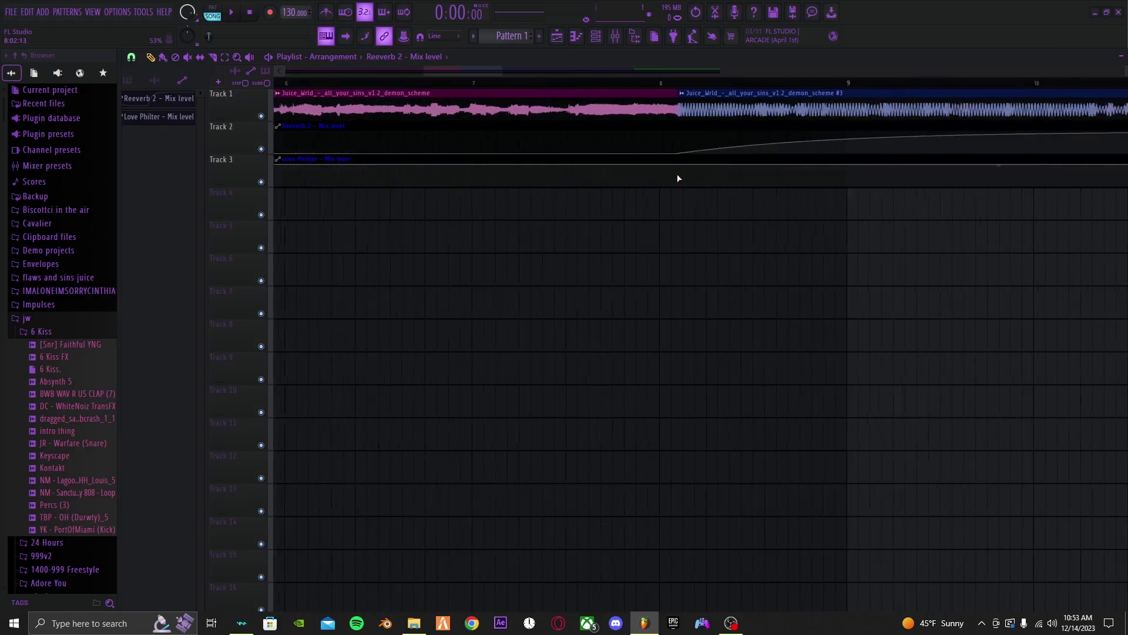
scroll(677, 177, "up", 3)
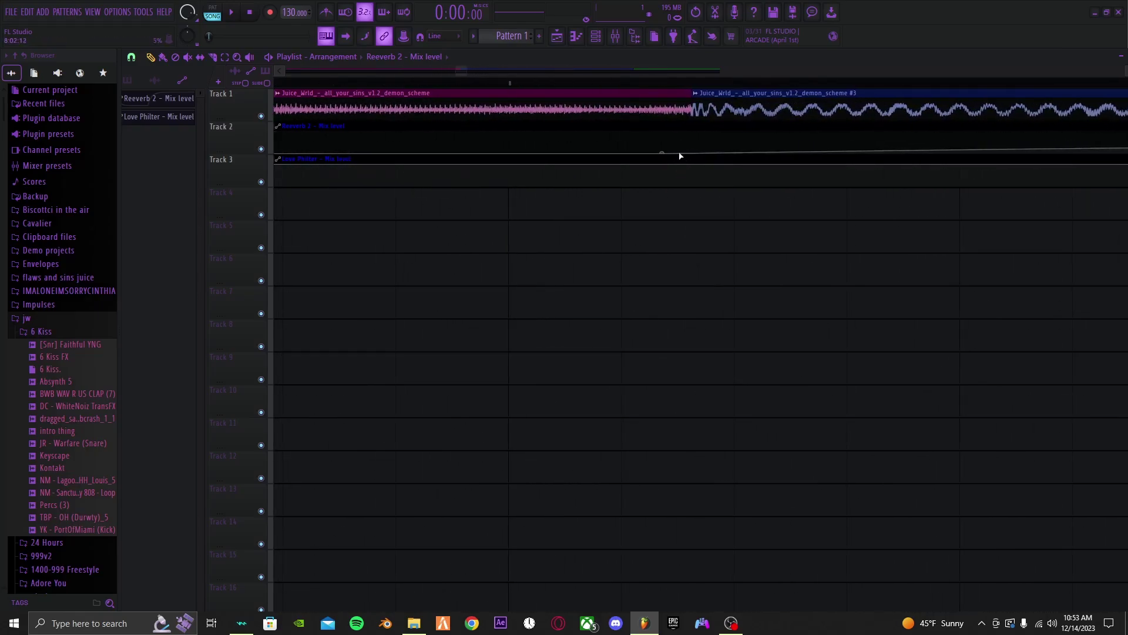
left_click_drag(665, 156, 693, 173)
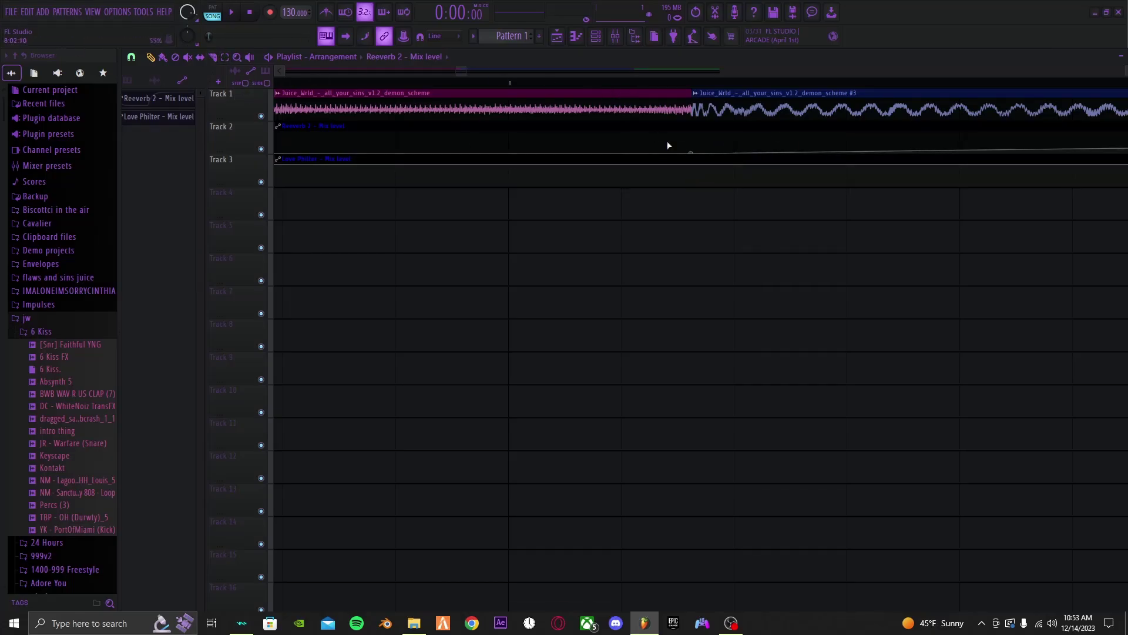
left_click_drag(697, 179, 697, 226)
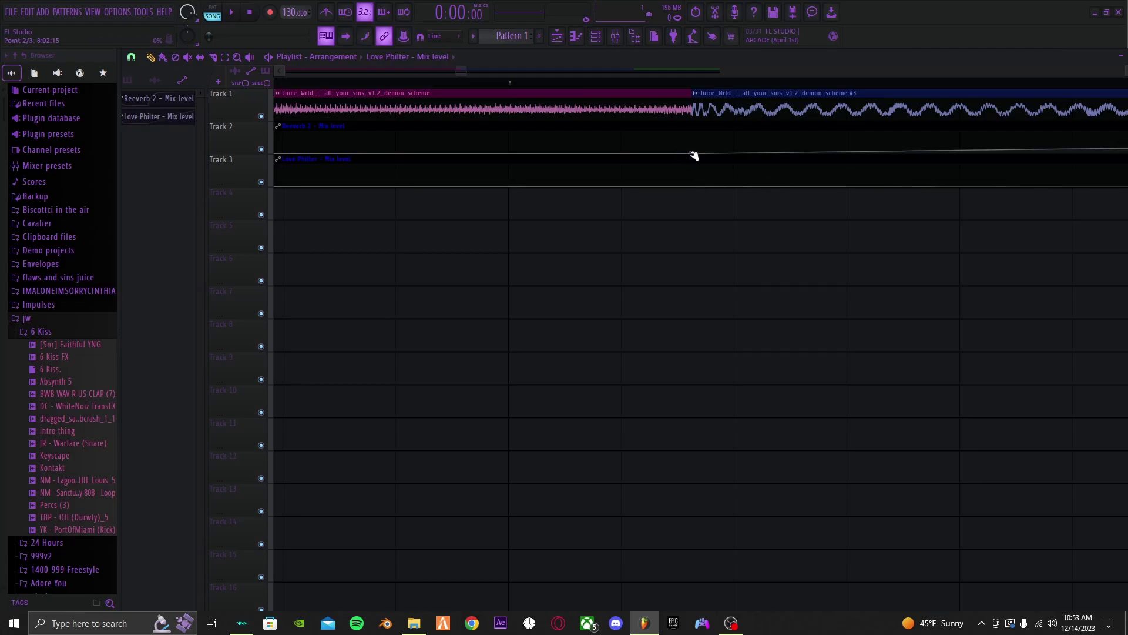
left_click_drag(693, 154, 695, 99)
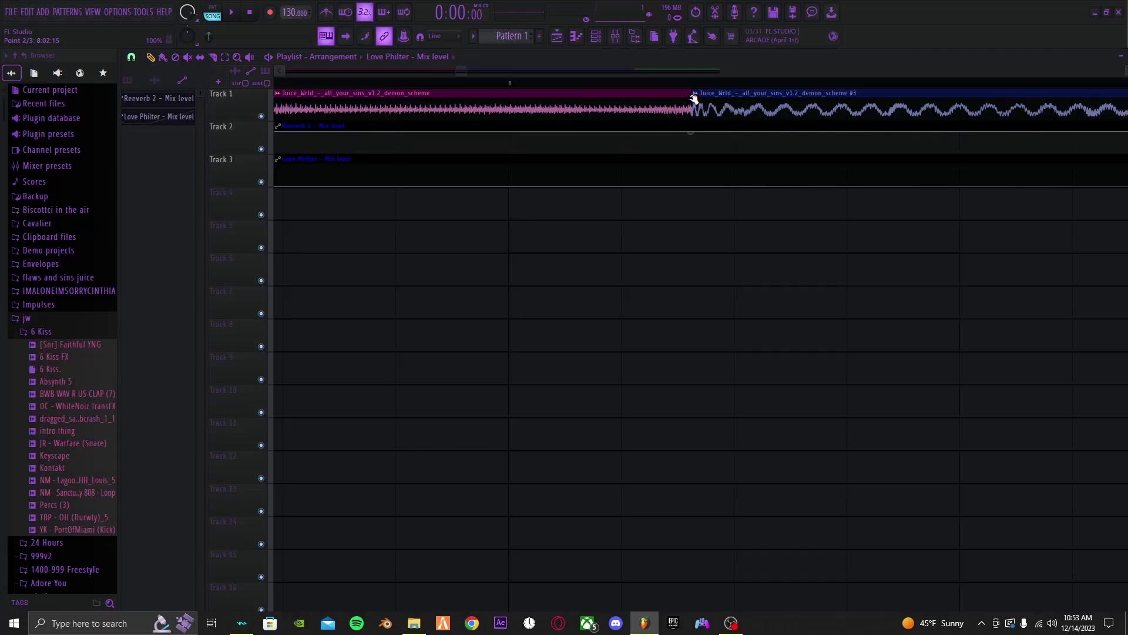
Step: Straighten the Love Philter automation curve over the first song clip into an even linear decline
scroll(707, 209, "down", 5)
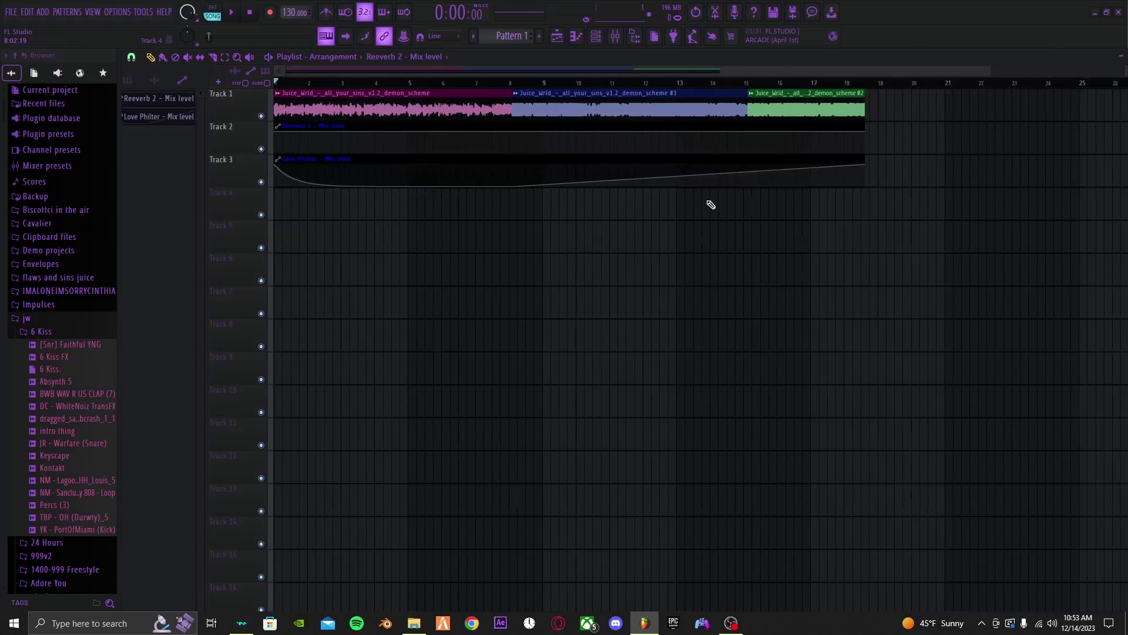
scroll(711, 205, "down", 1)
left_click_drag(370, 185, 370, 165)
Step: Slice both automation clips at the end of the first song clip and delete the parts after the cut
scroll(605, 168, "up", 3)
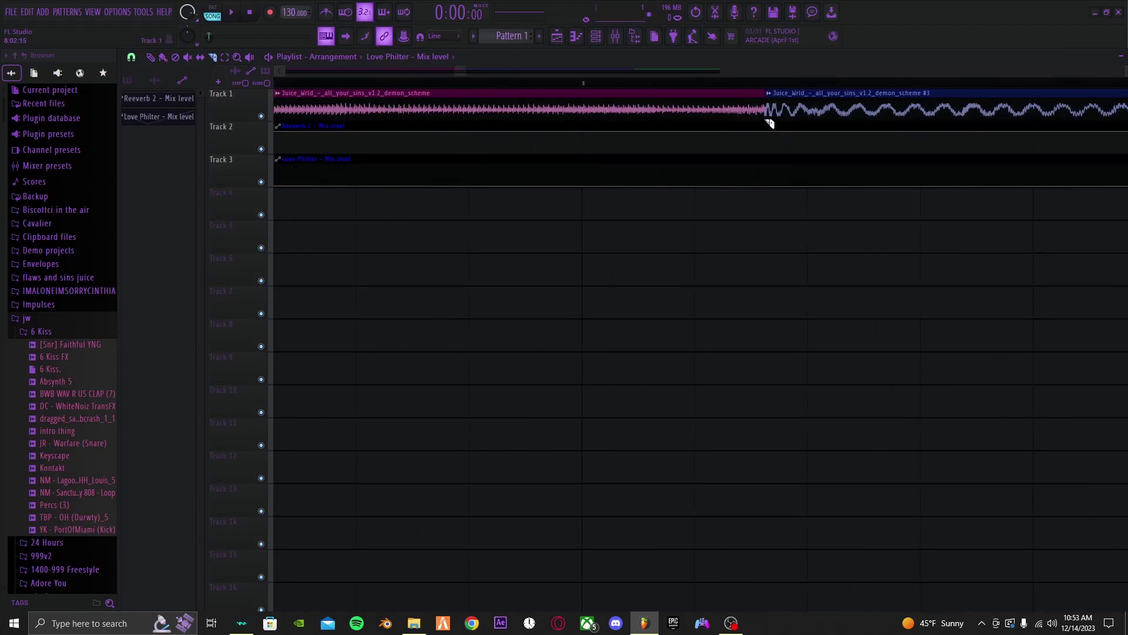
left_click_drag(771, 122, 763, 241)
right_click(821, 129)
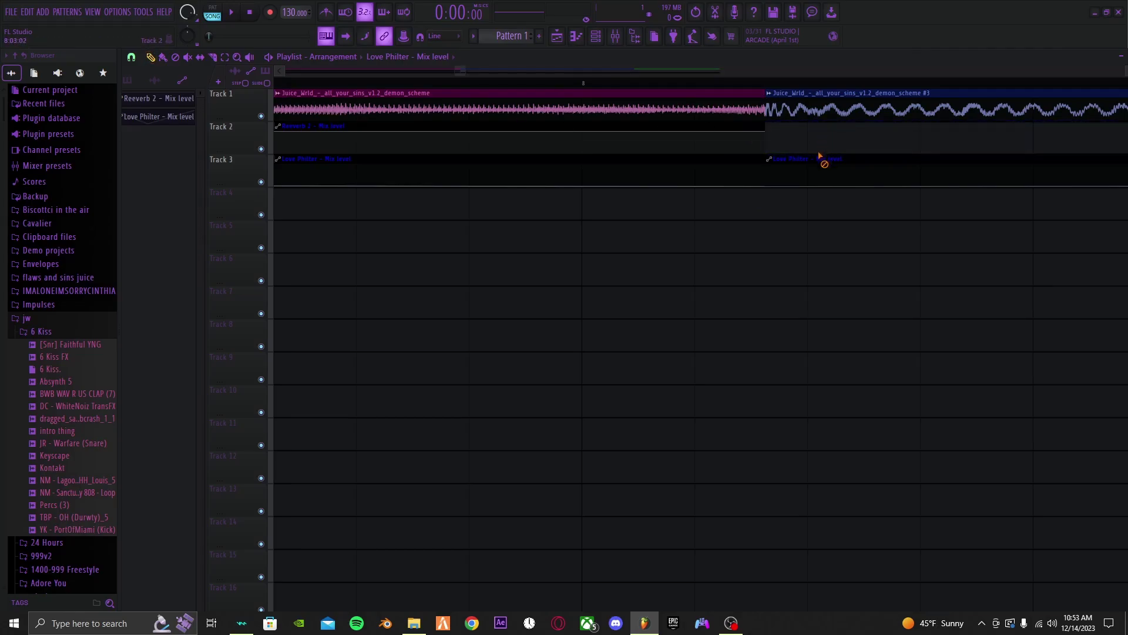
right_click(821, 159)
scroll(813, 207, "down", 1)
scroll(834, 247, "down", 2)
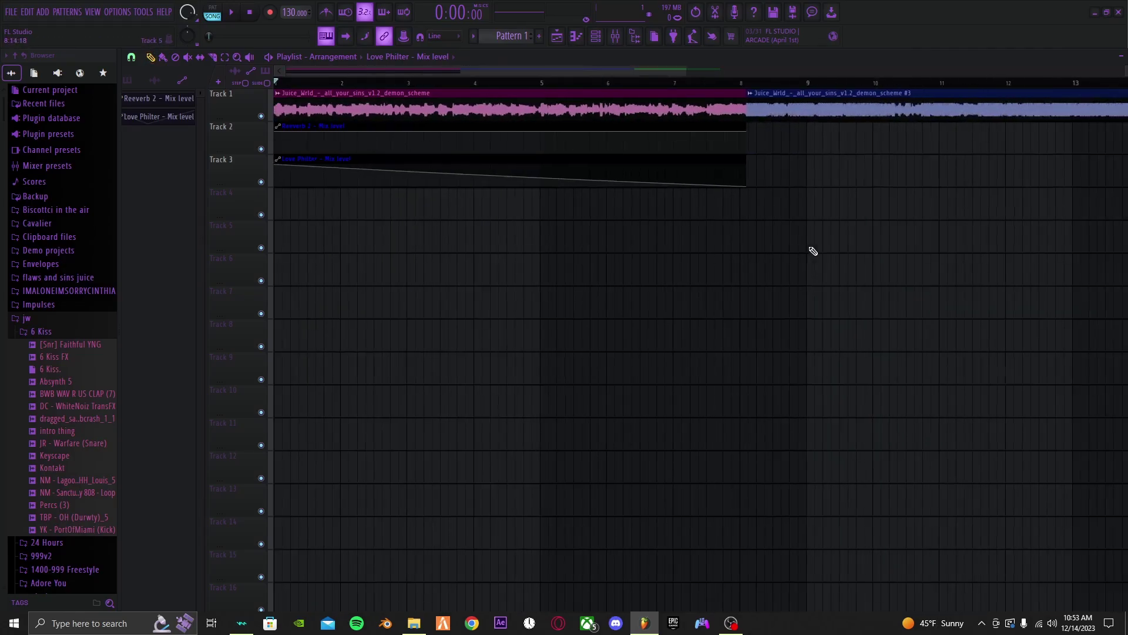
Step: Move Fruity Love Philter to slot 3 of Insert 1 and add a second Fruity Love Philter in slot 2 with the Phaser preset
left_click(617, 37)
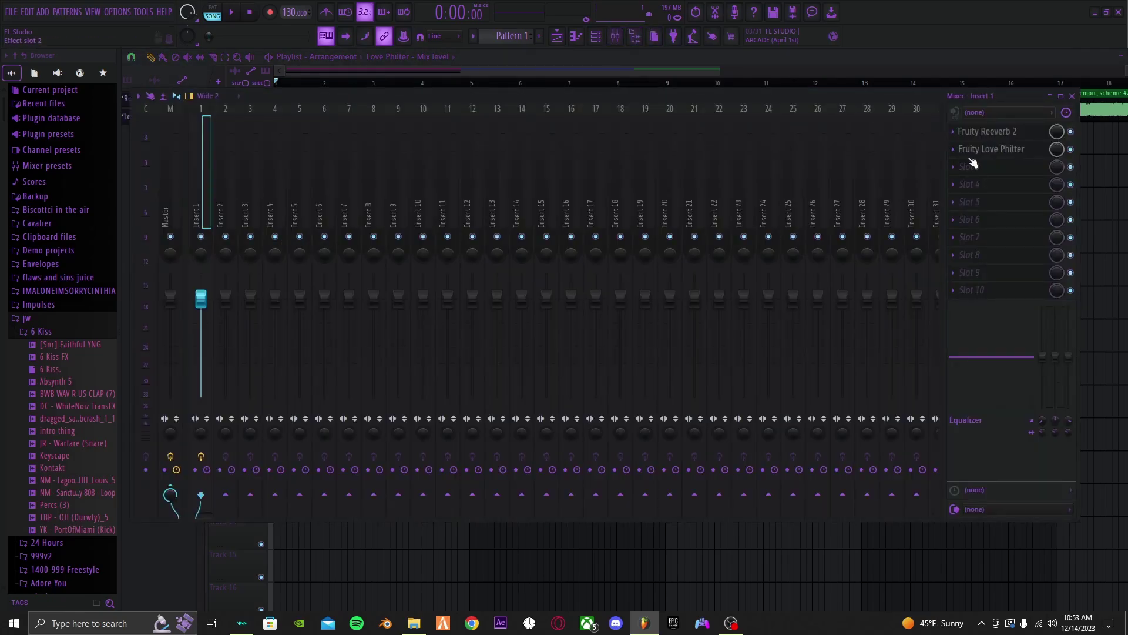
left_click_drag(964, 150, 966, 168)
left_click(961, 150)
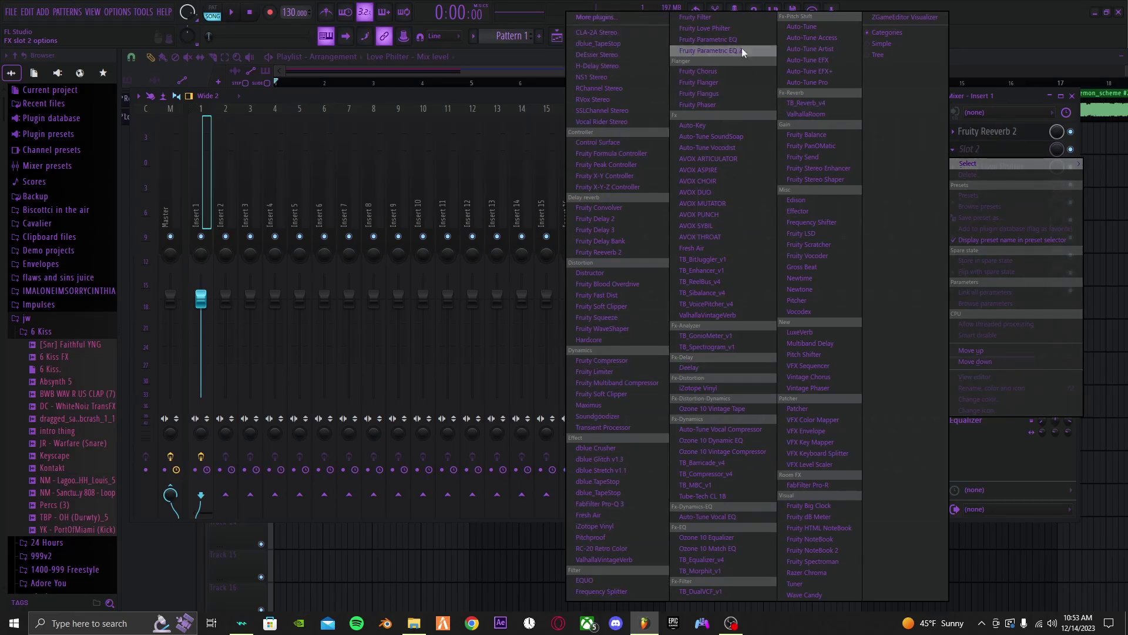
left_click(710, 30)
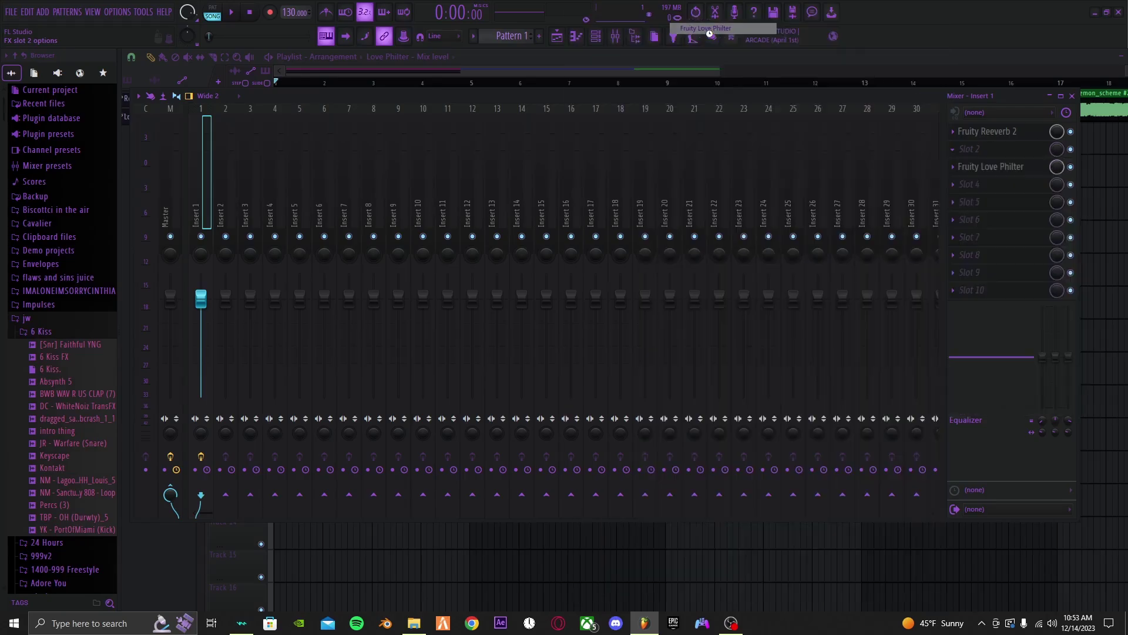
left_click(588, 201)
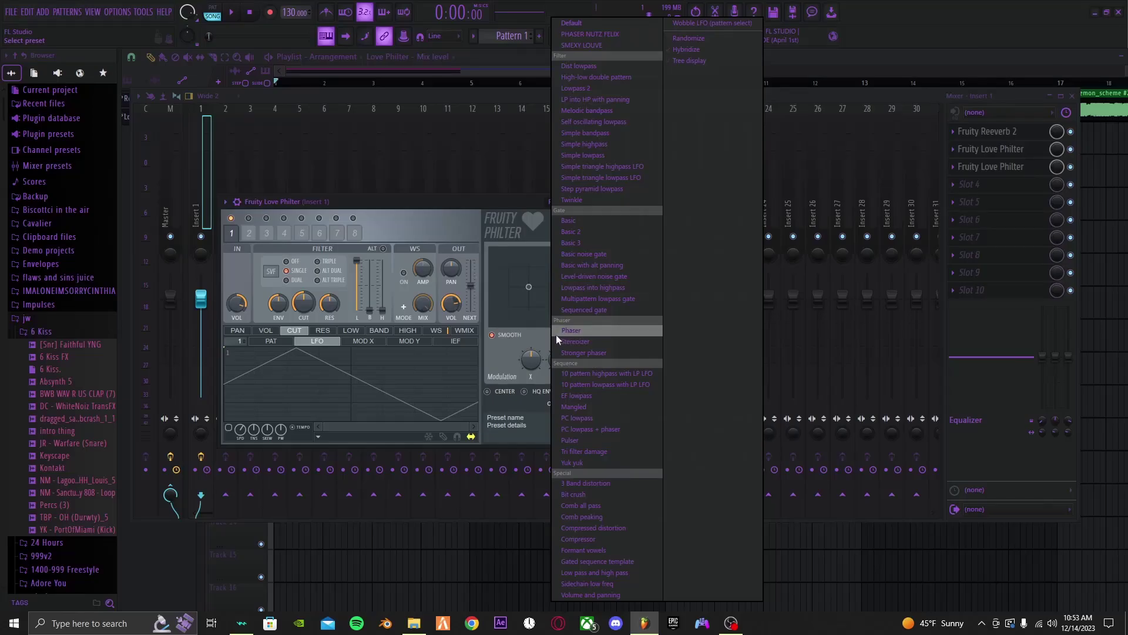
left_click(570, 331)
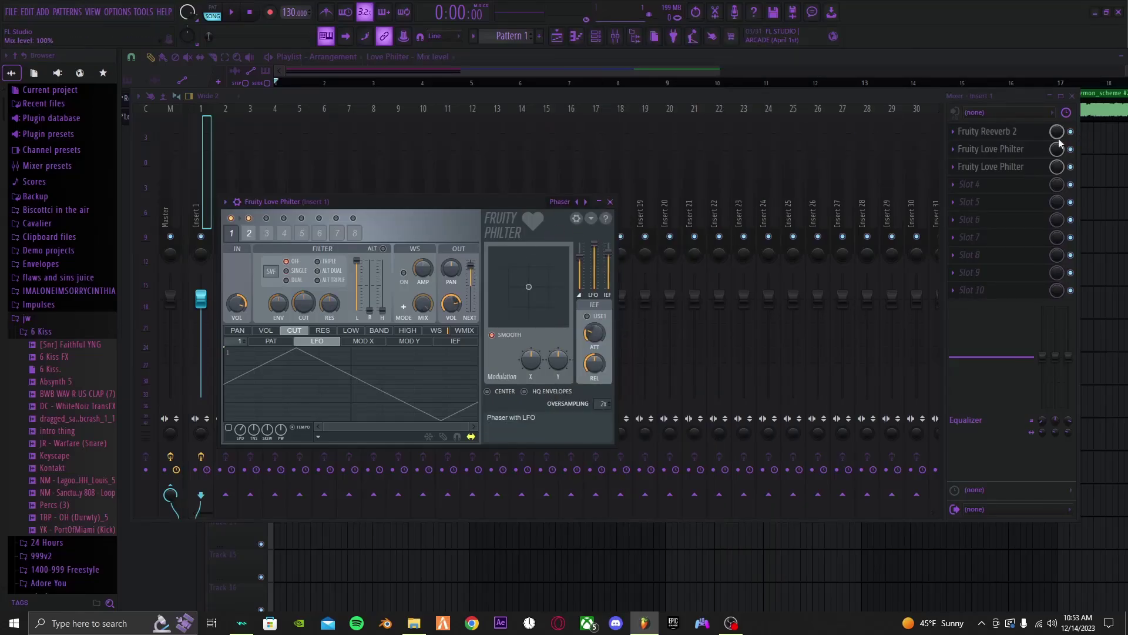
Step: Check both Love Philter windows on Insert 1, return to the playlist and play the first song clip from the start
left_click(1015, 170)
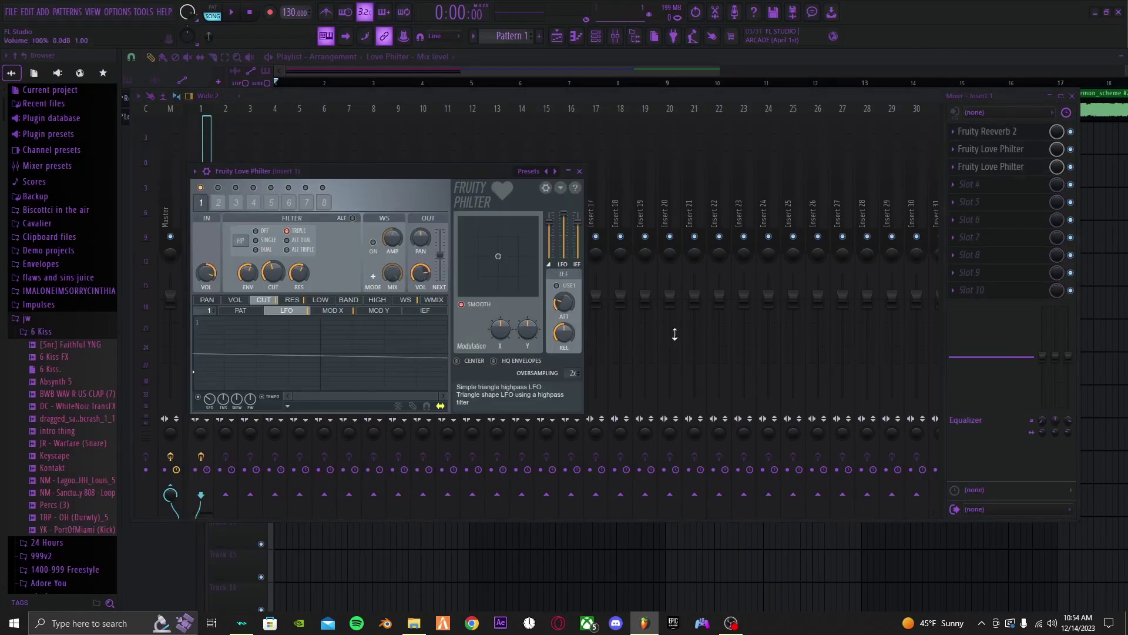
left_click(1003, 159)
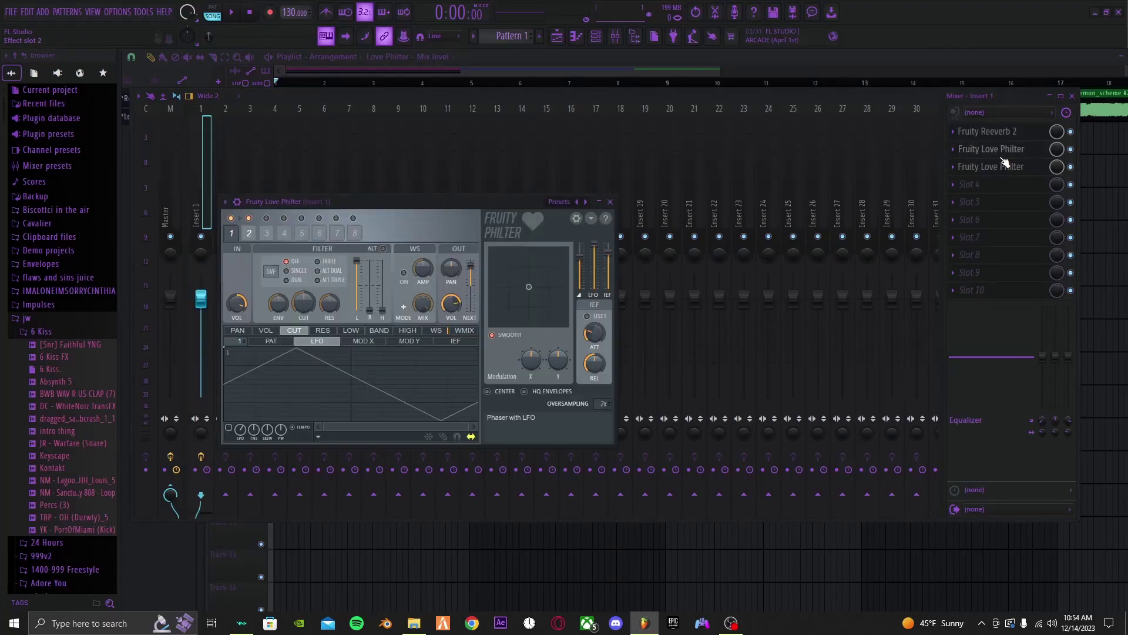
left_click(1038, 154)
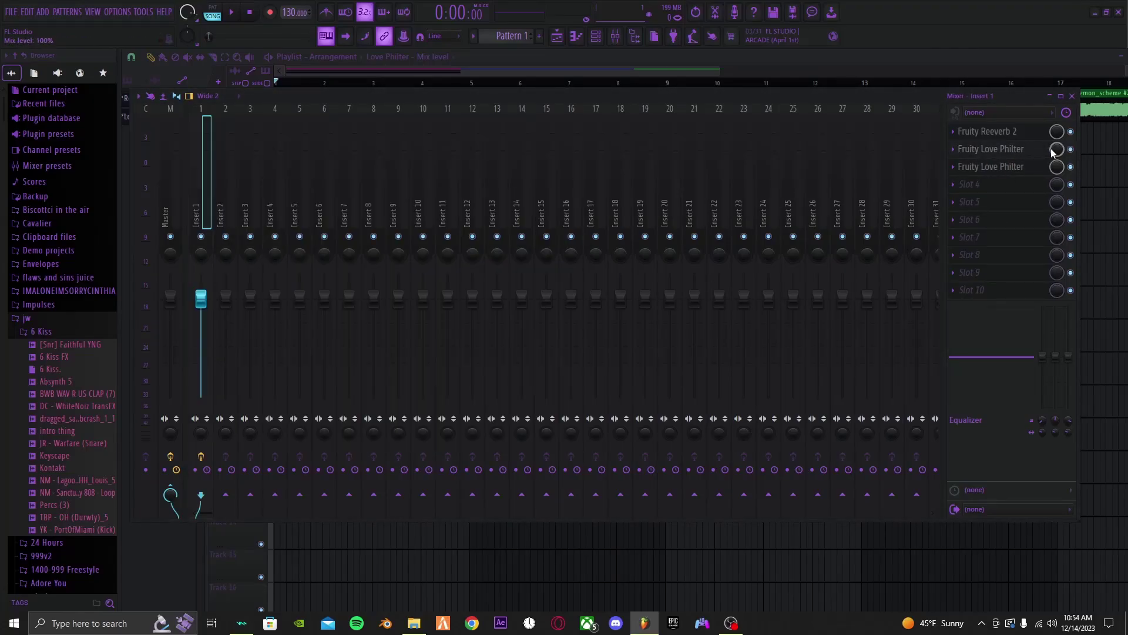
key("F9")
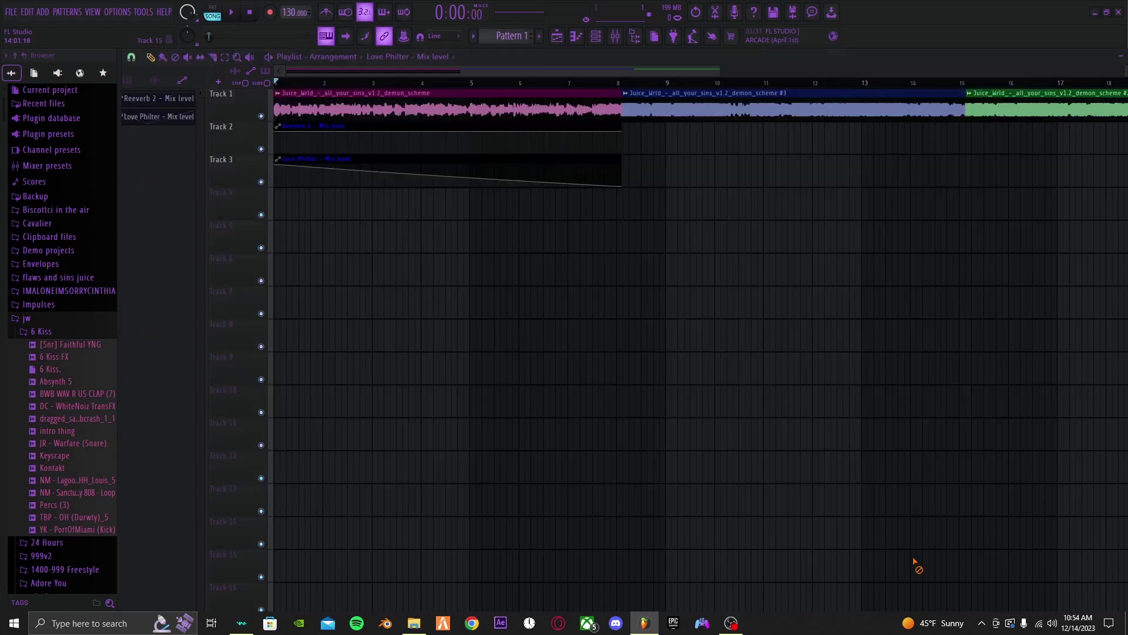
key("space")
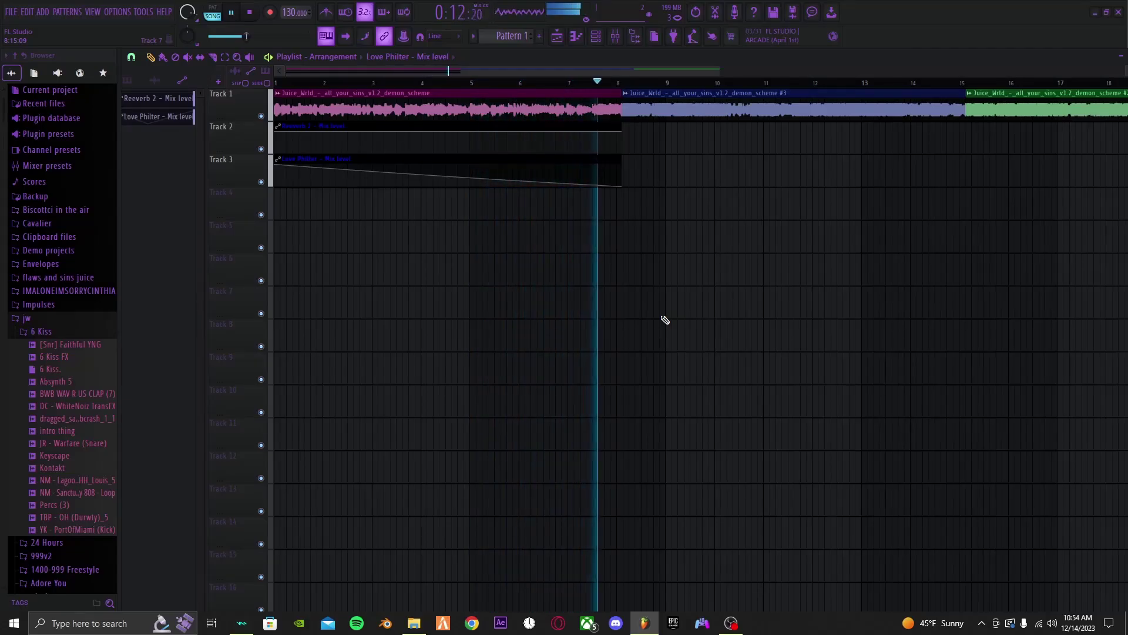
key("space")
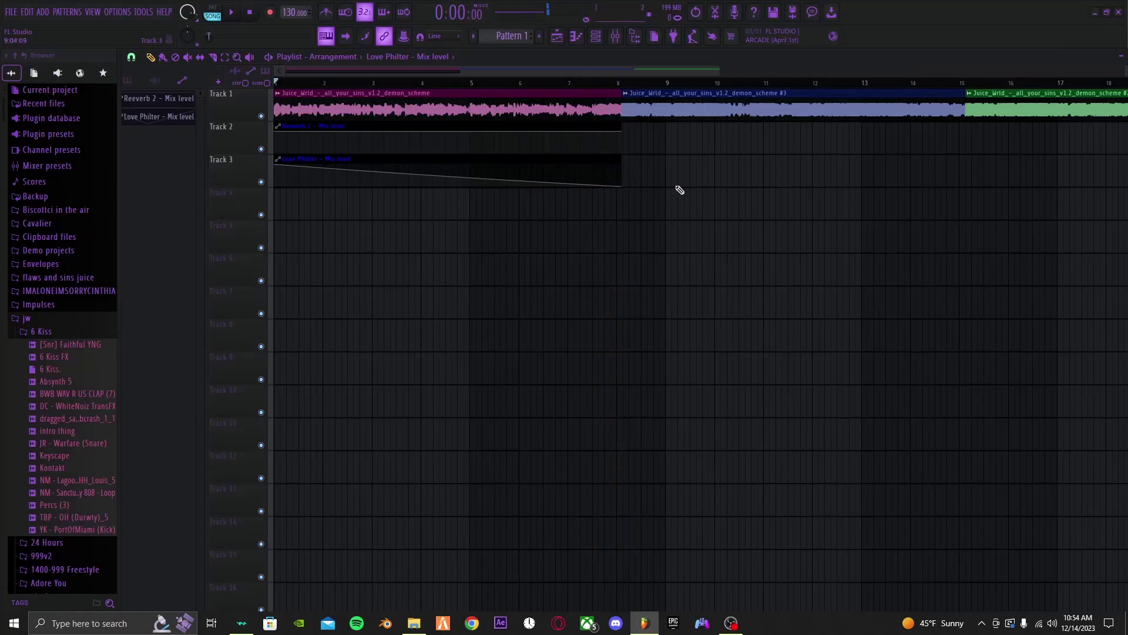
Step: Check the second song clip's channel settings and play the song from where that clip starts
scroll(586, 183, "right", 3)
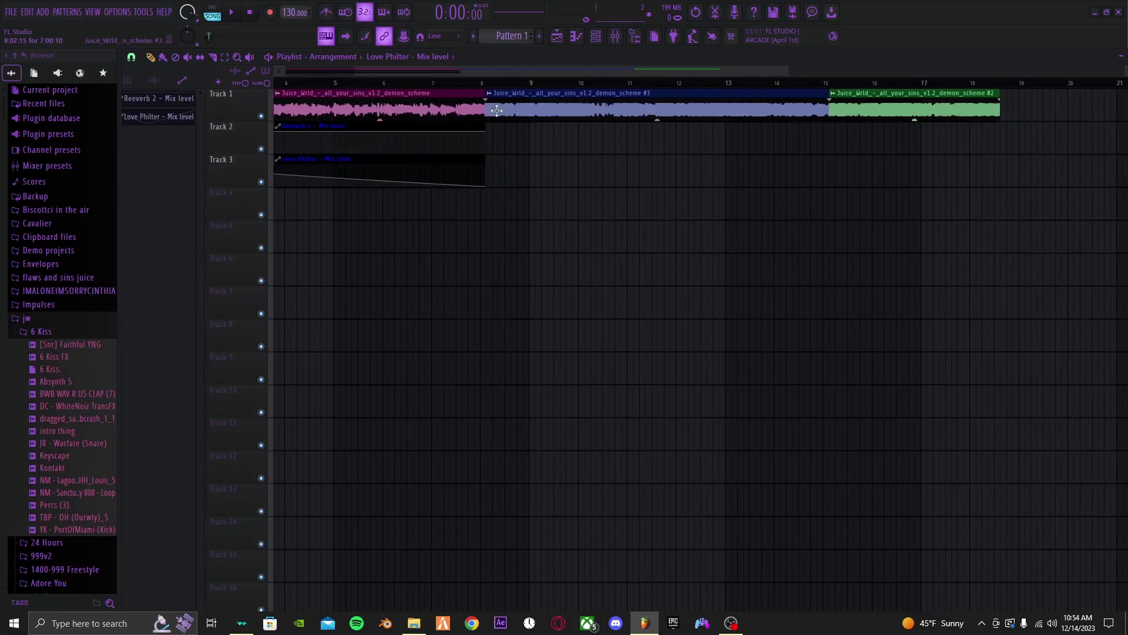
double_click(516, 101)
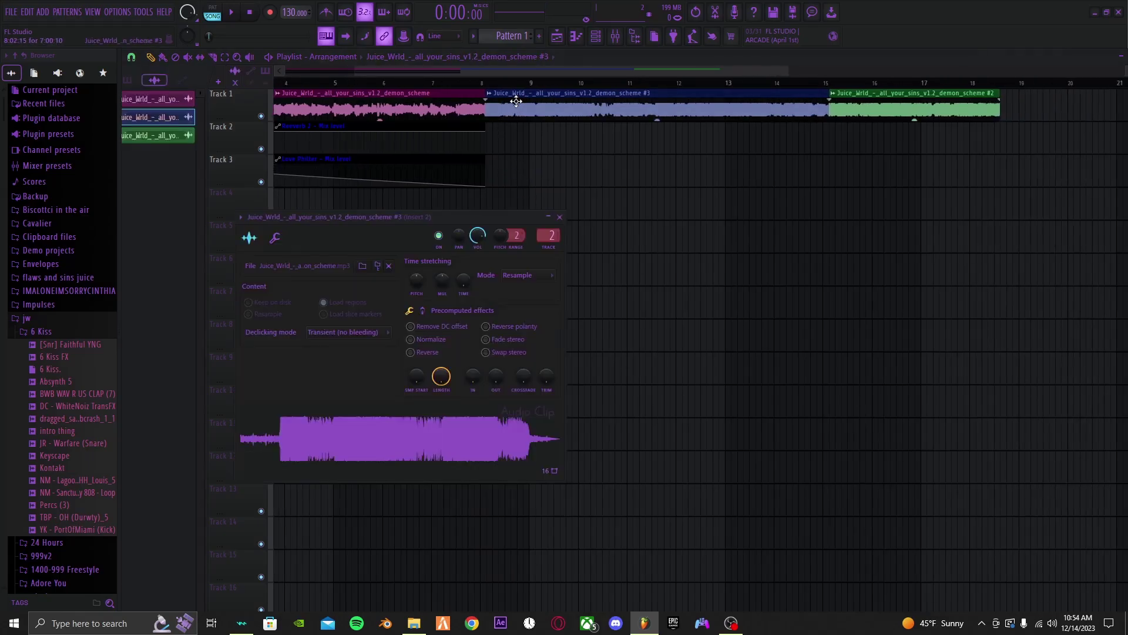
left_click(492, 93)
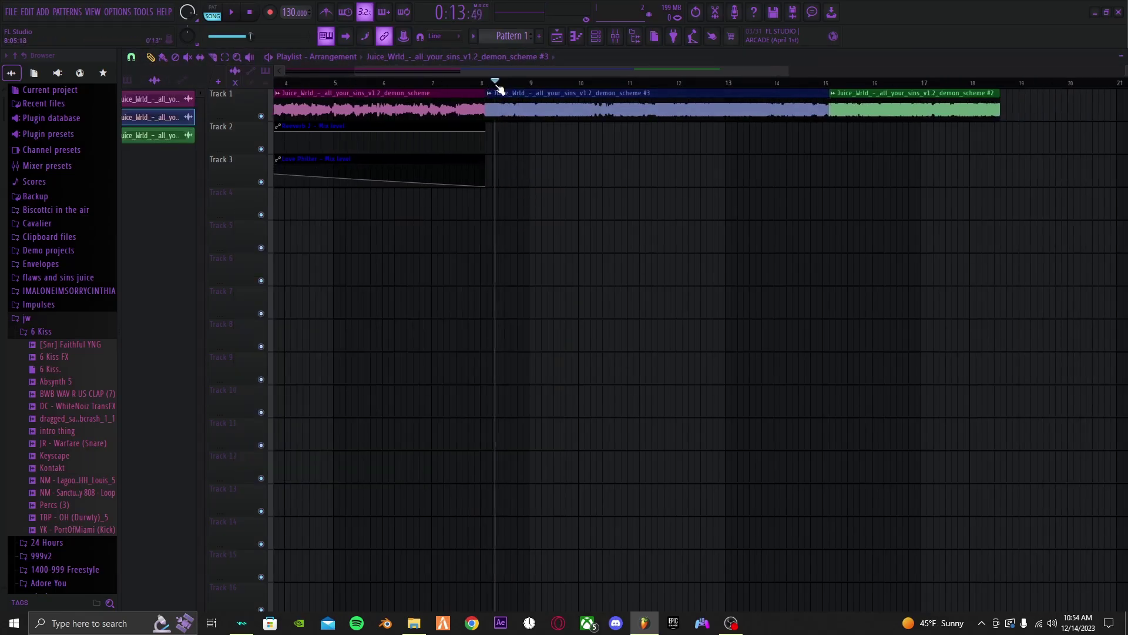
key("space")
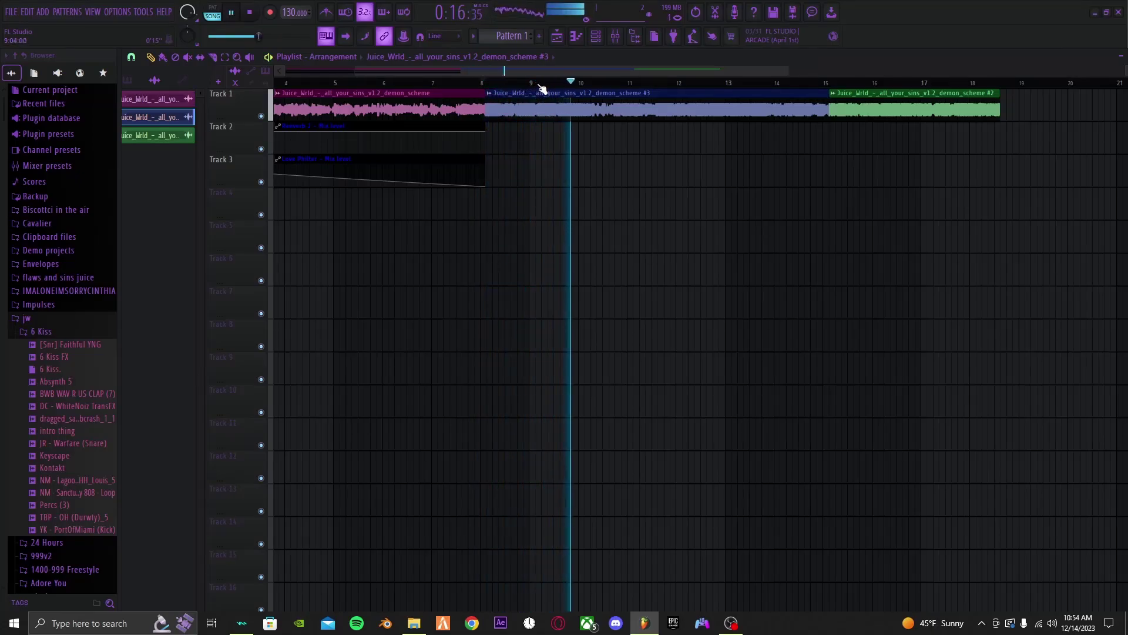
key("space")
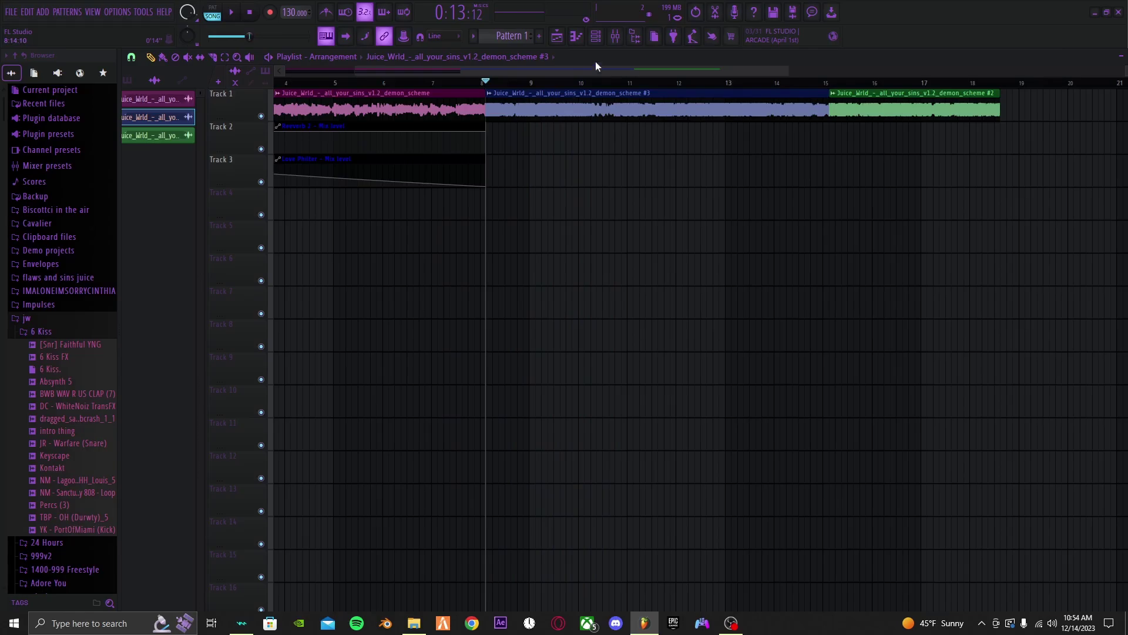
Step: Open the mixer on Insert 2, browse the effect plugins for slot 1 and return to the playlist
double_click(609, 94)
left_click(615, 36)
left_click(963, 146)
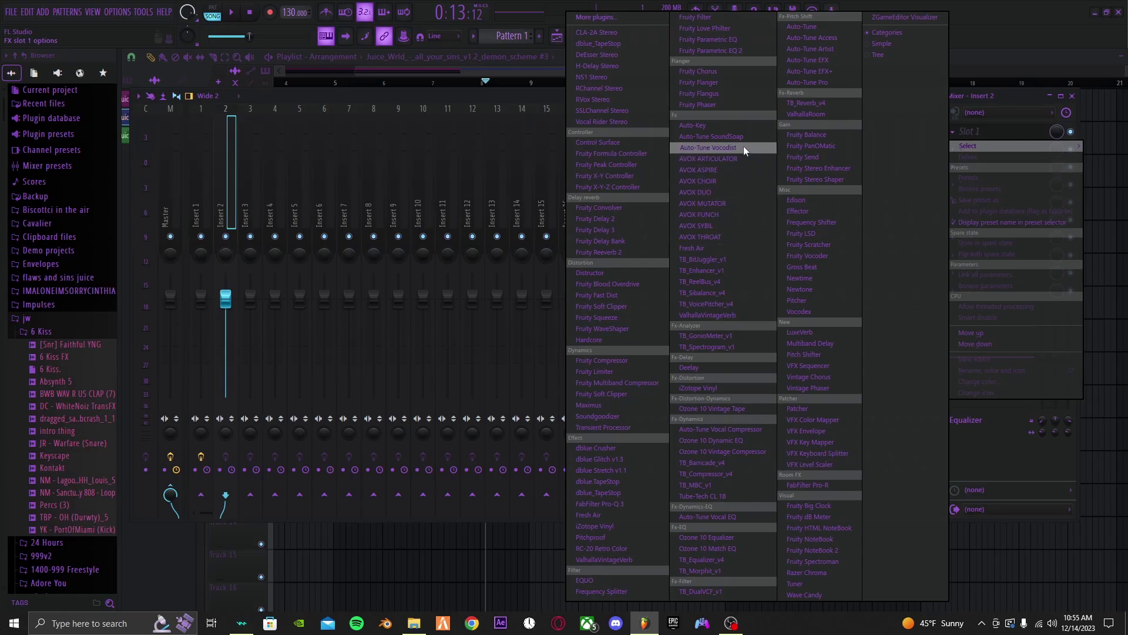
left_click(474, 595)
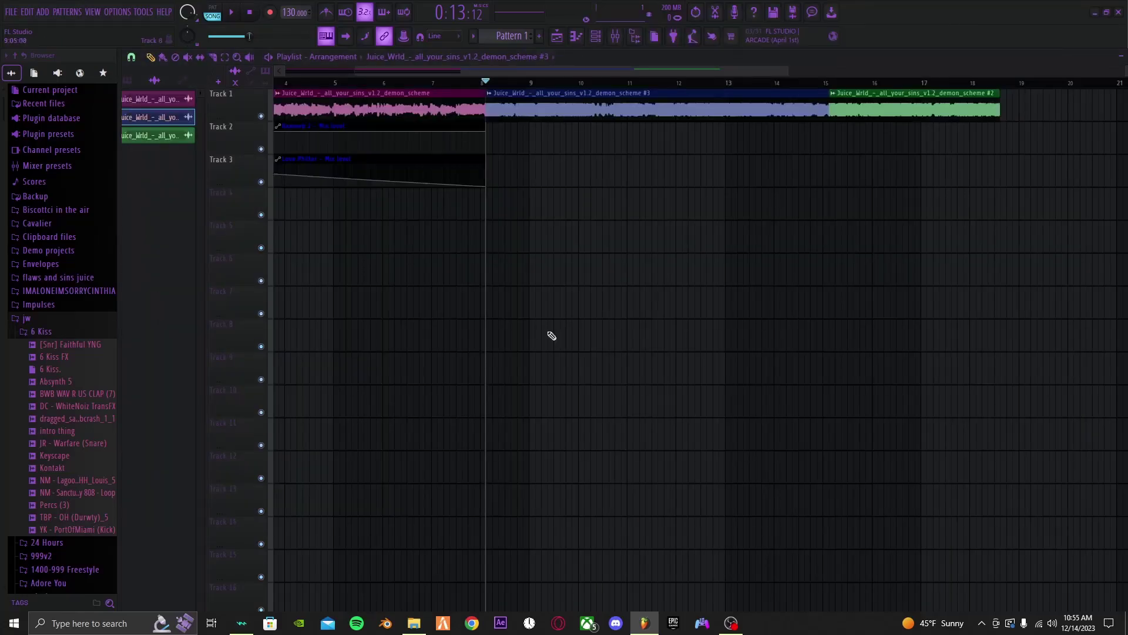
Step: Open the mixer track of the second song clip and add Fruity Filter to slot 1 of Insert 2
double_click(560, 92)
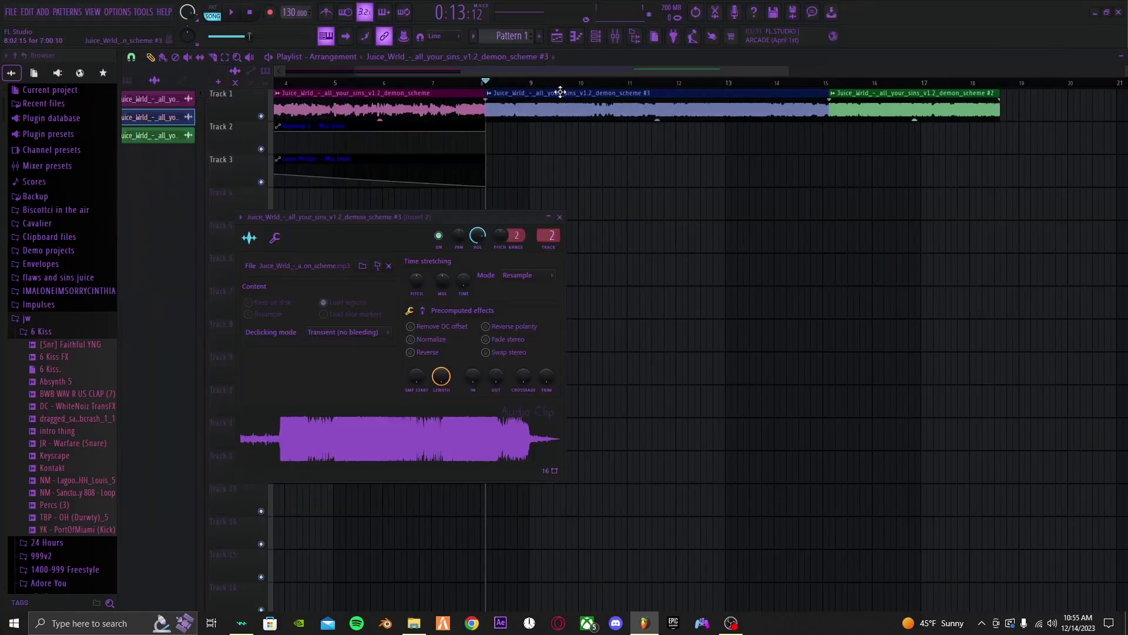
left_click(616, 37)
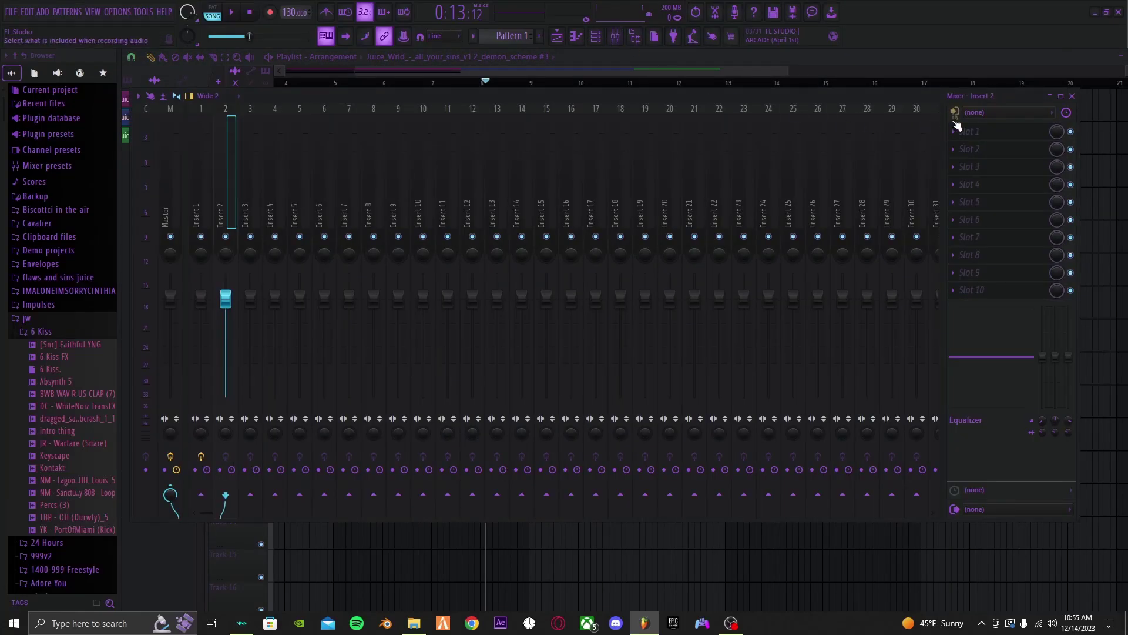
left_click(961, 131)
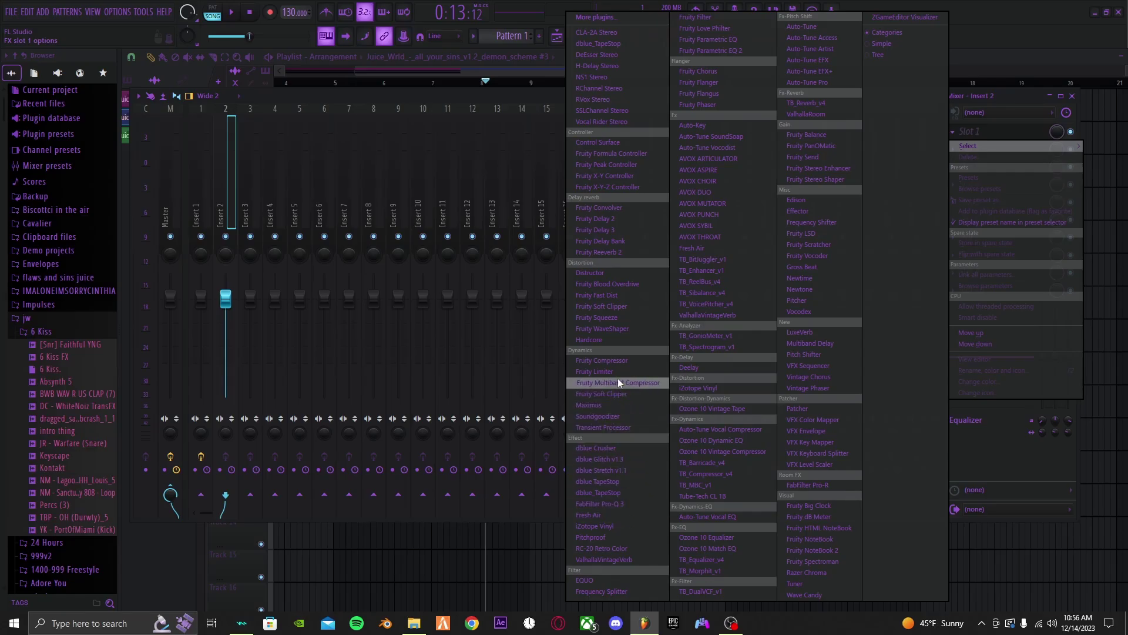
left_click(710, 16)
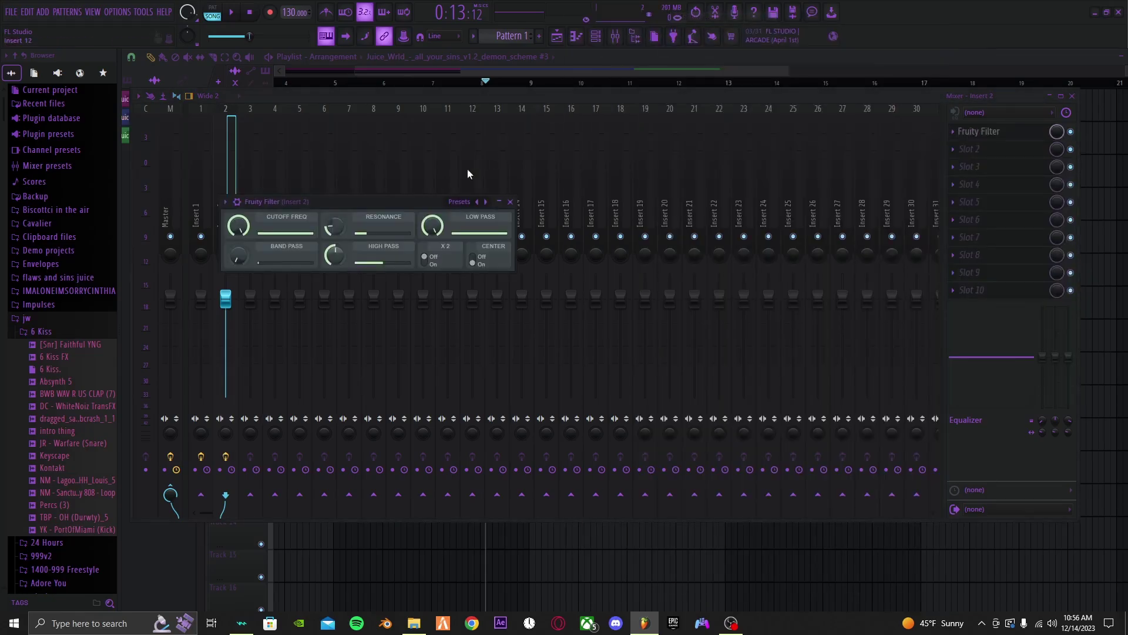
Step: Try the Retro sound and Tiny speakers presets of Fruity Filter on Insert 2 while playing the song
left_click(463, 203)
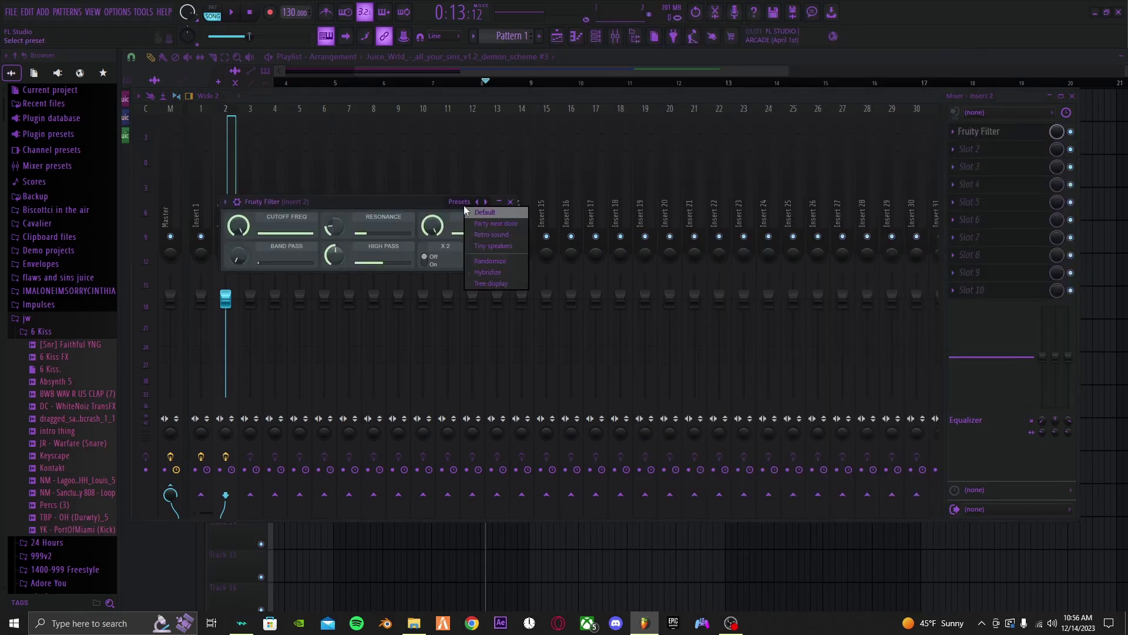
left_click(491, 235)
key("space")
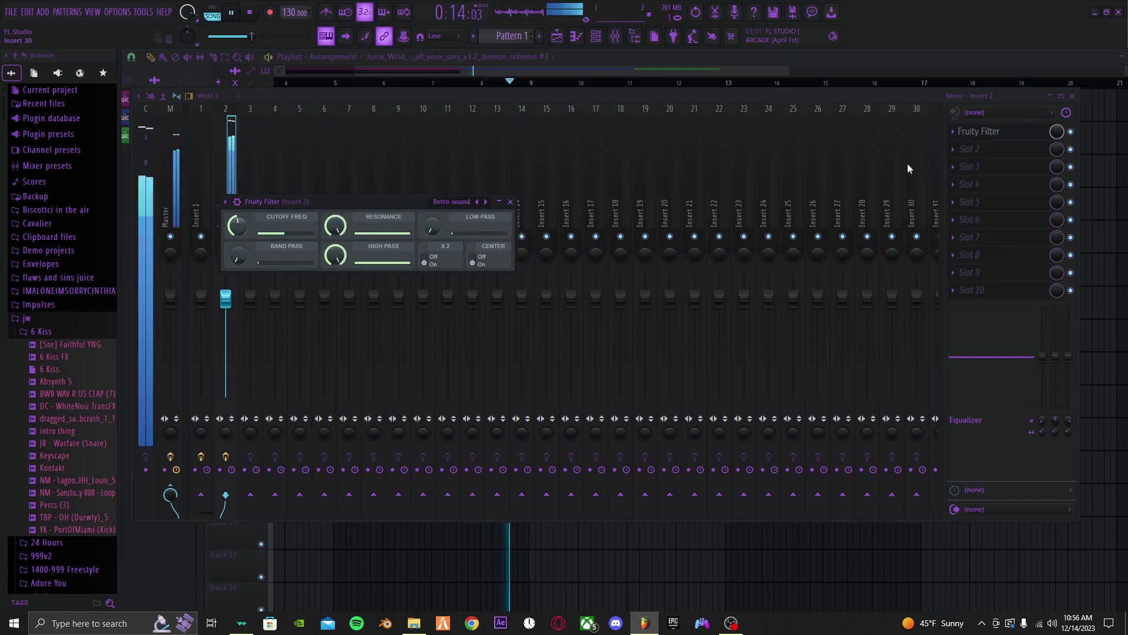
left_click(452, 202)
left_click(461, 211)
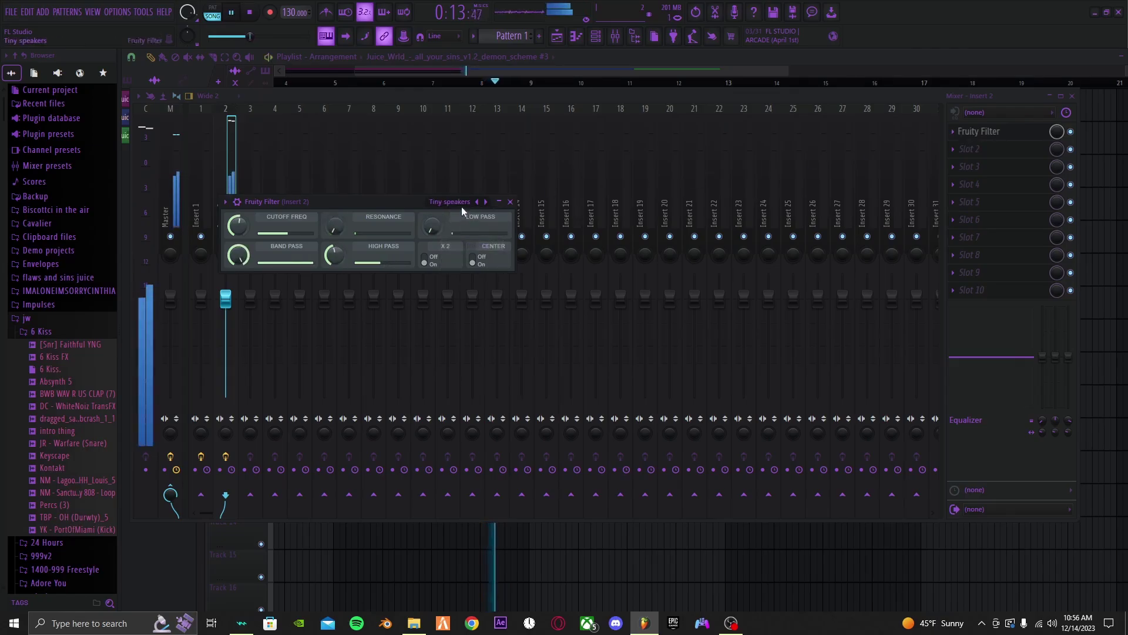
key("space")
left_click(457, 202)
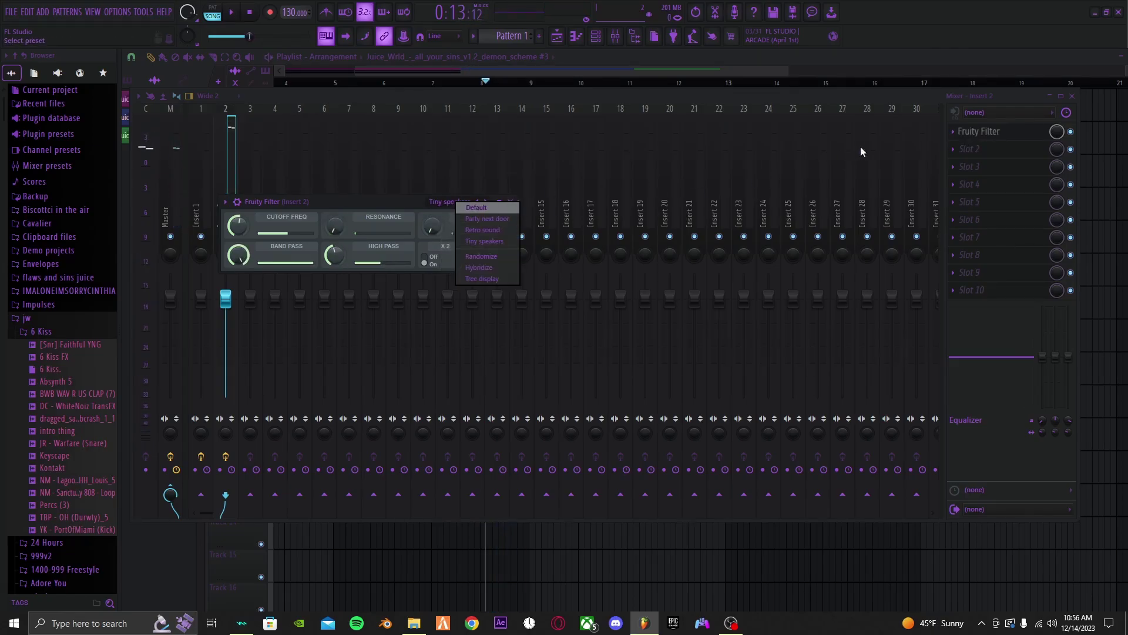
Step: Delete Fruity Filter from slot 1 of Insert 2 and return to the playlist
left_click(953, 133)
left_click(957, 139)
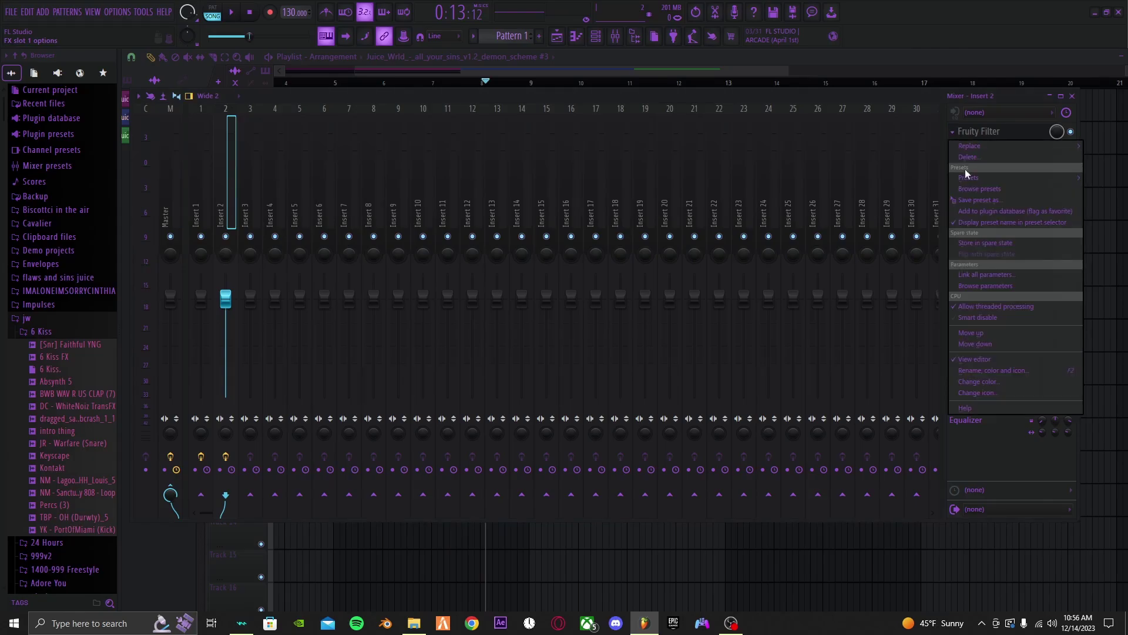
left_click(970, 157)
left_click(604, 349)
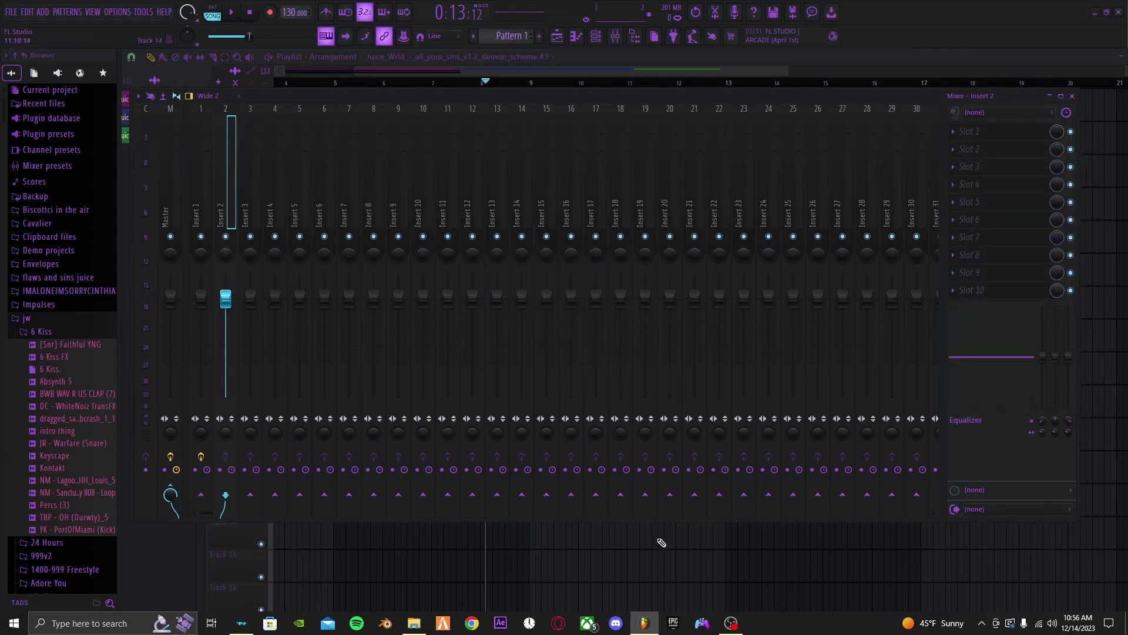
left_click(670, 543)
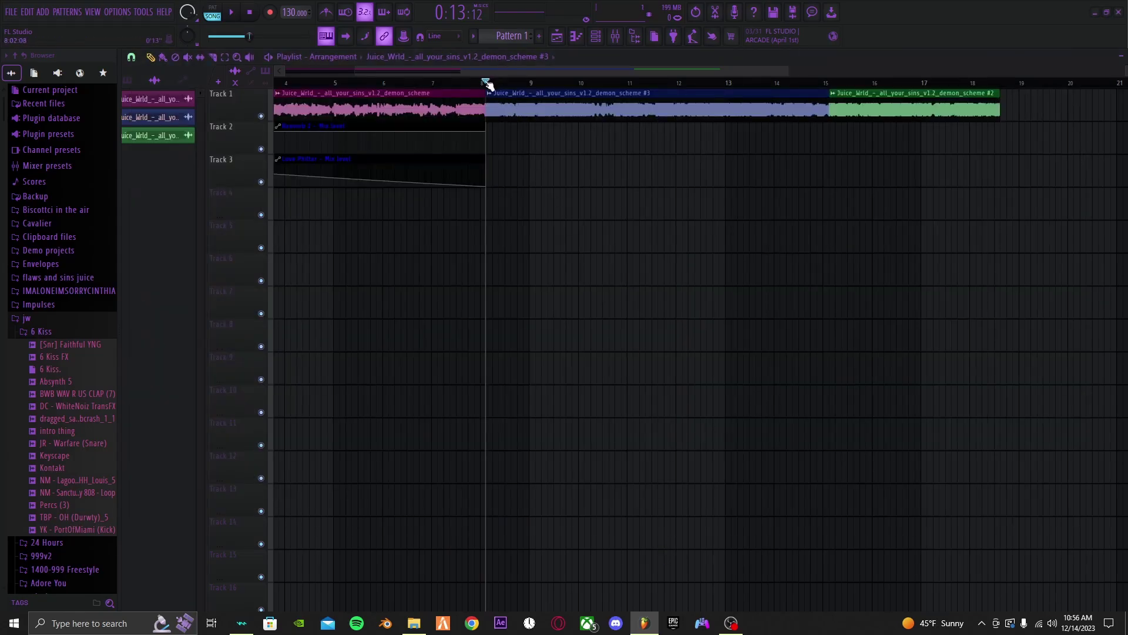
Step: Move the playhead through the second song clip and play the song where the third clip starts
mouse_move(487, 79)
left_mouse_down()
mouse_move(604, 78)
mouse_move(567, 78)
mouse_move(595, 78)
mouse_move(581, 86)
left_mouse_up()
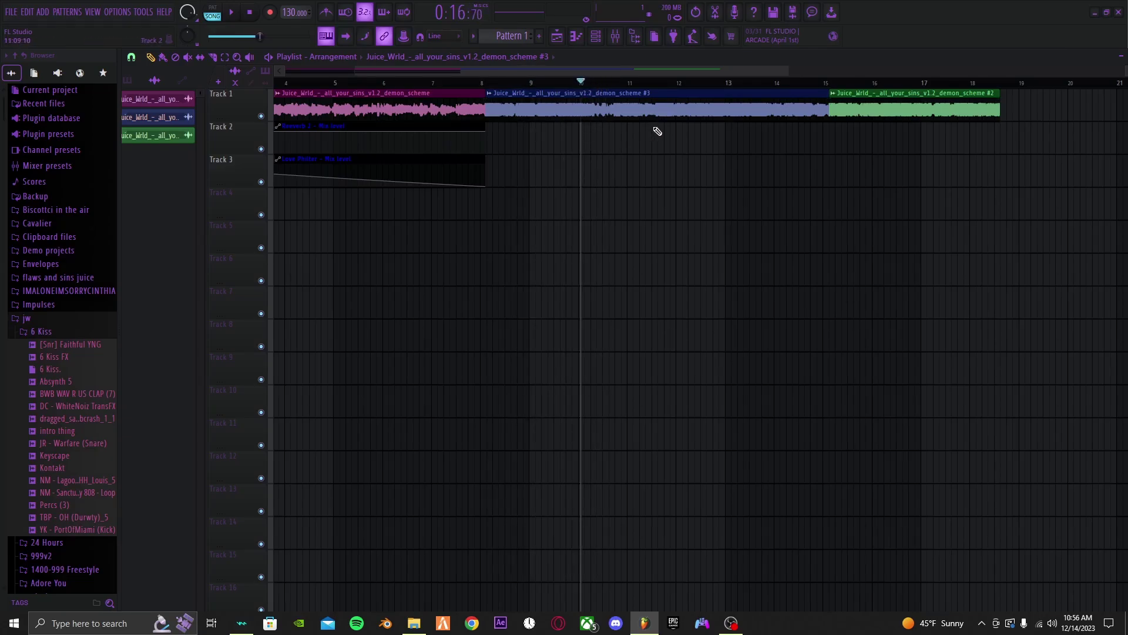
scroll(1005, 302, "left", 3)
scroll(909, 199, "right", 4)
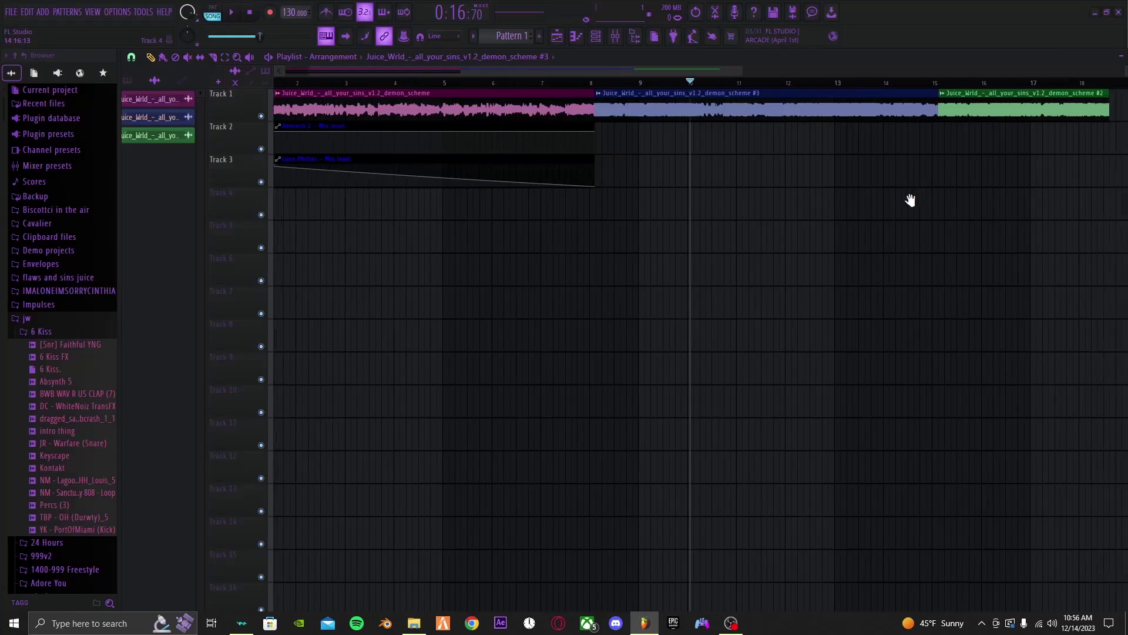
left_click(855, 84)
scroll(898, 126, "up", 5)
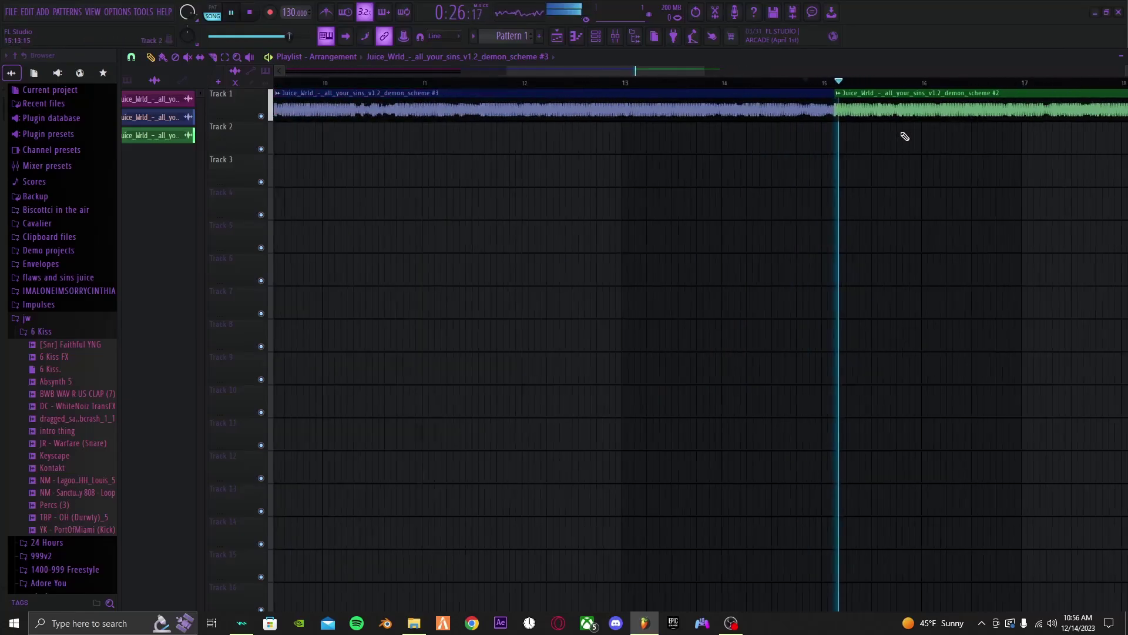
scroll(862, 179, "down", 5)
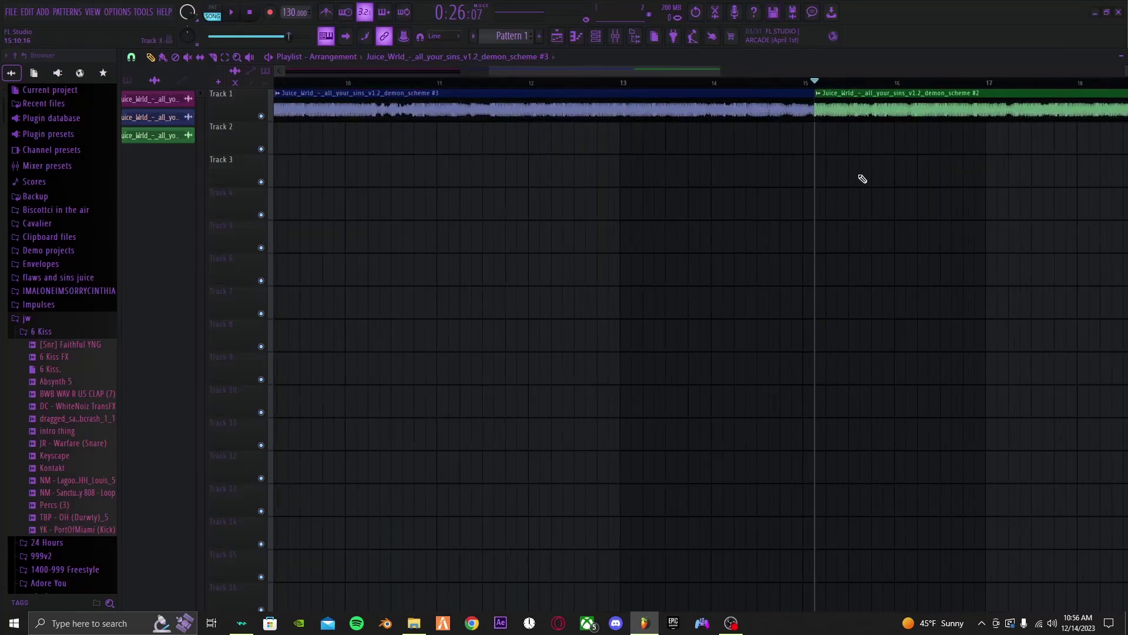
Step: Add Fruity Love Philter to slot 1 of Insert 3, the third clip's mixer track, with the Simple triangle lowpass LFO preset
double_click(860, 89)
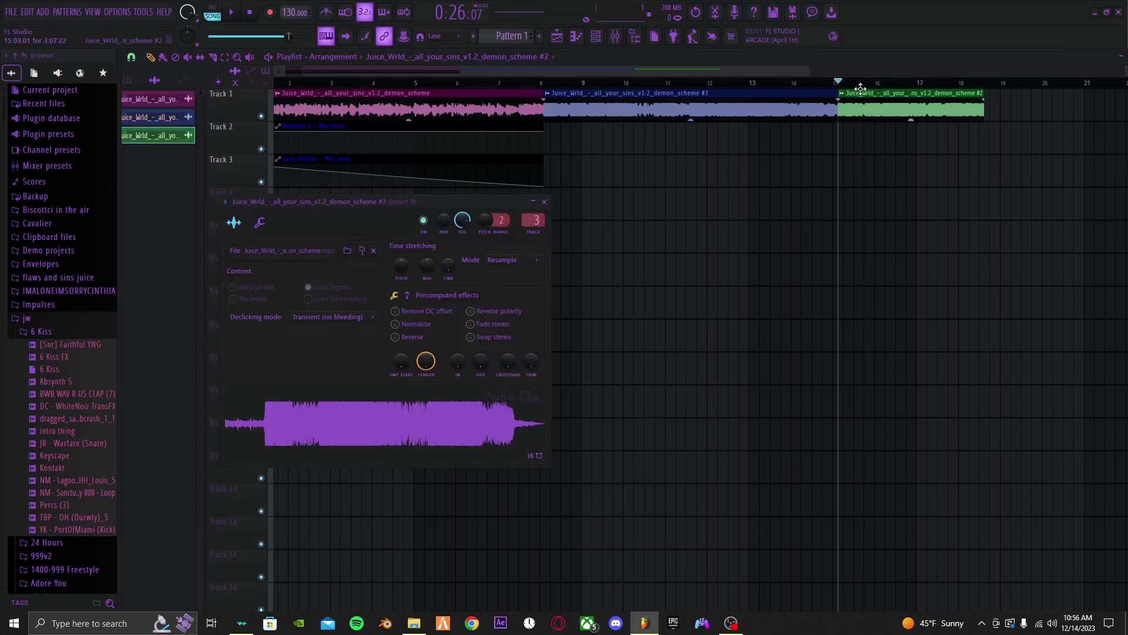
left_click(615, 37)
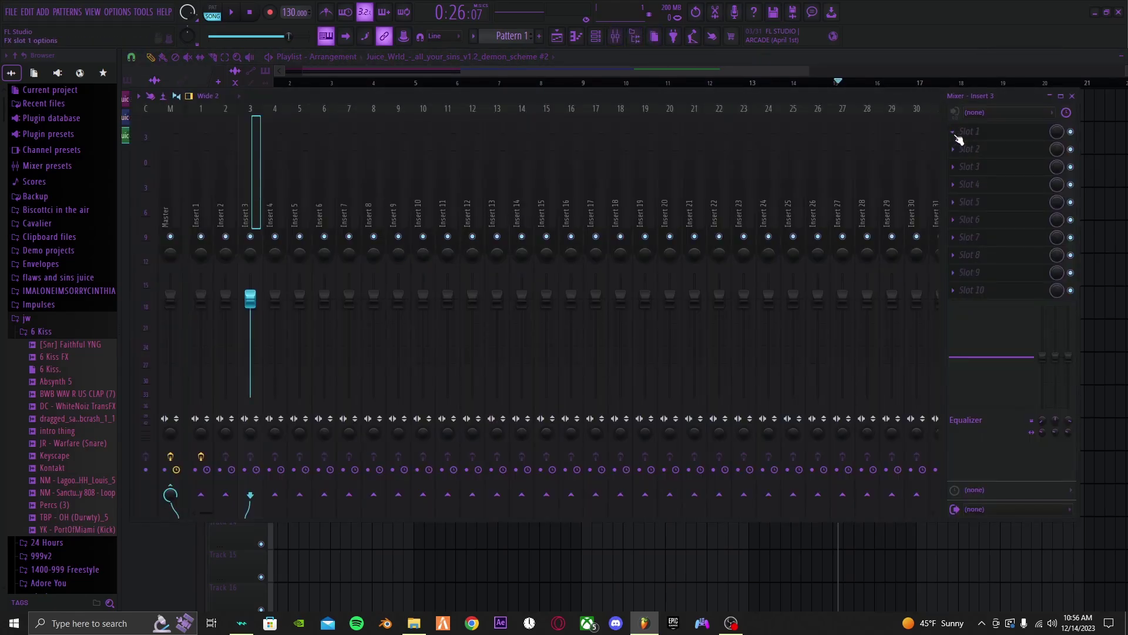
left_click(955, 132)
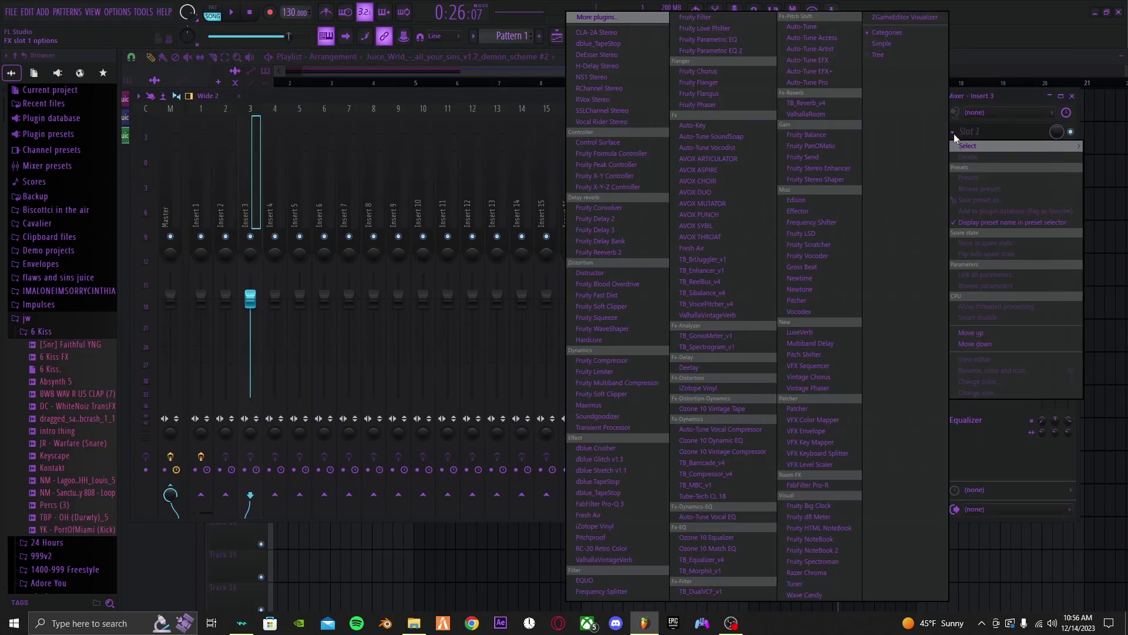
left_click(721, 29)
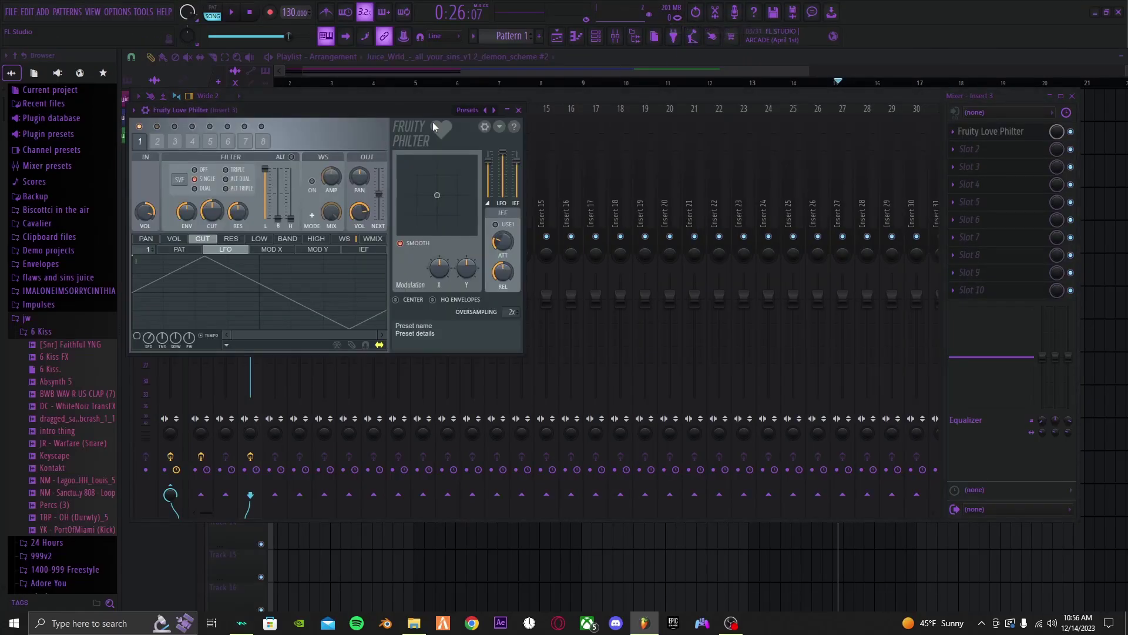
left_click(475, 112)
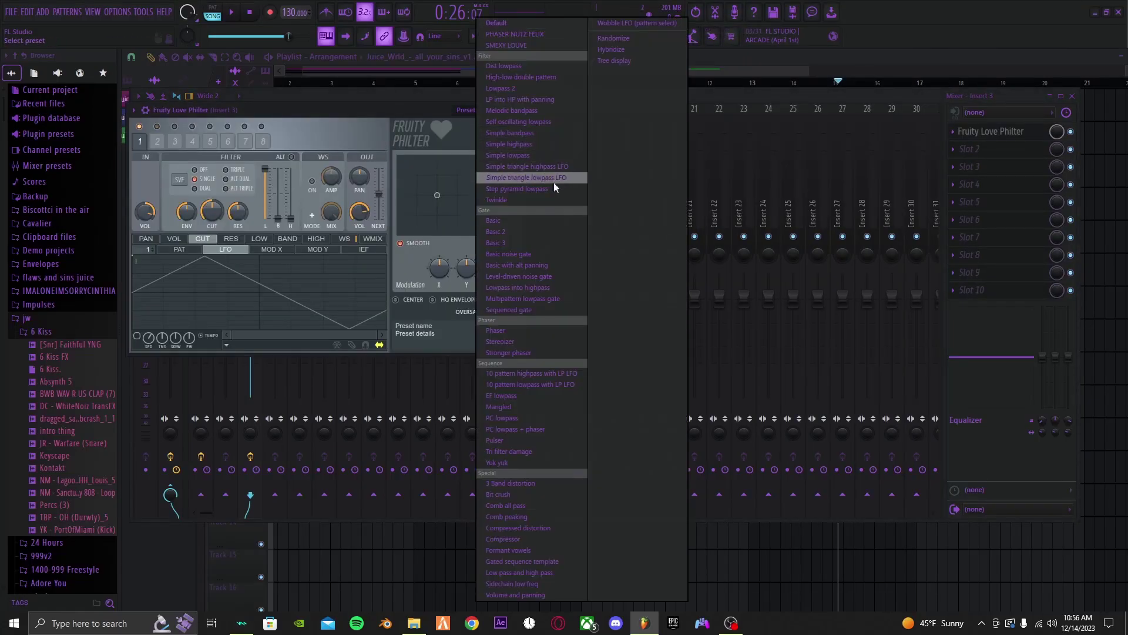
left_click(523, 176)
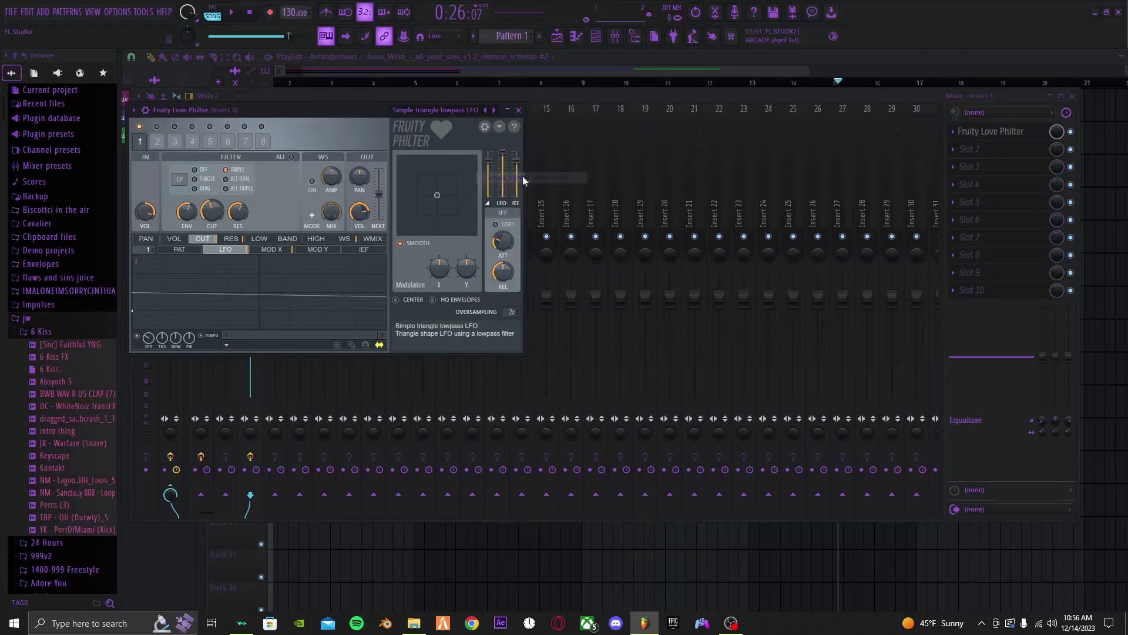
left_click(465, 112)
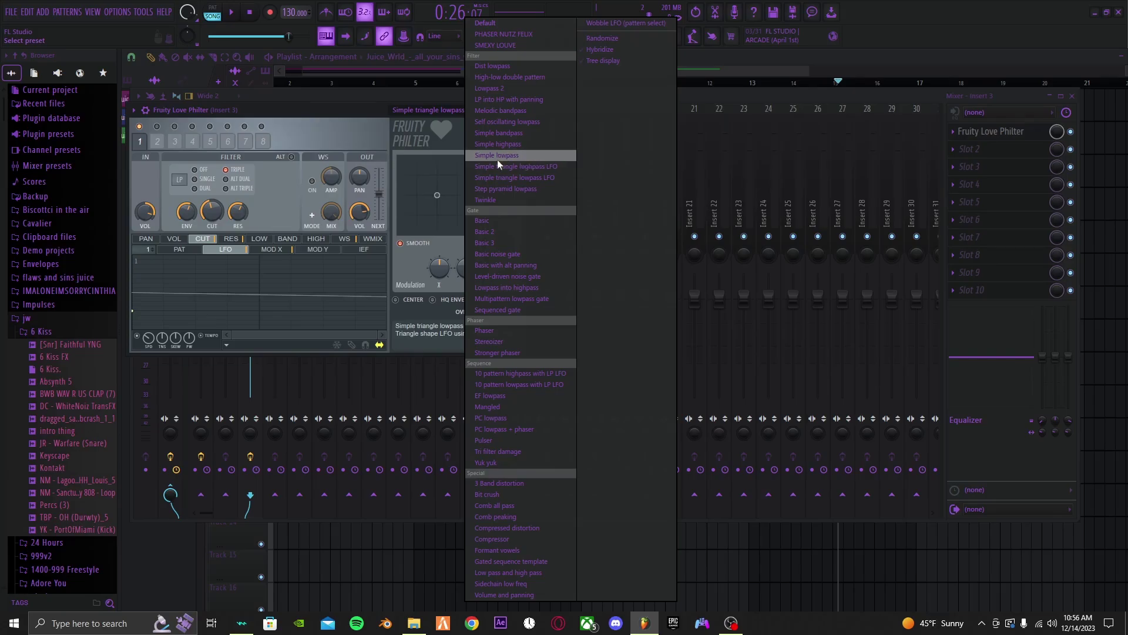
left_click(368, 105)
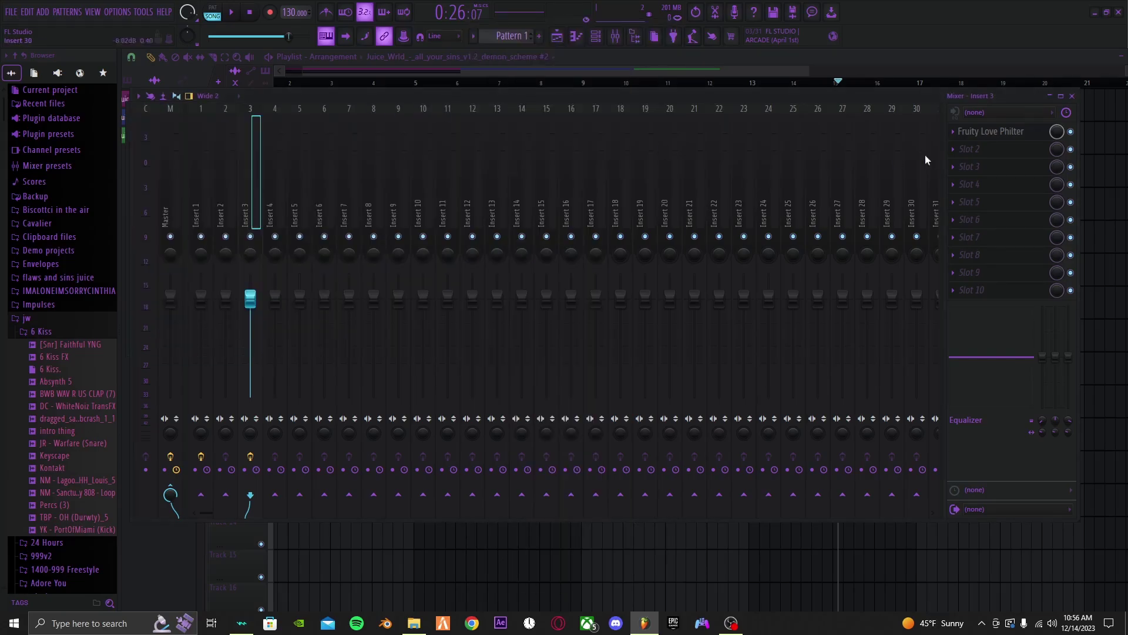
Step: Add Fruity Reeverb 2 to slot 2 of Insert 3 with the Cathedral preset
left_click(966, 150)
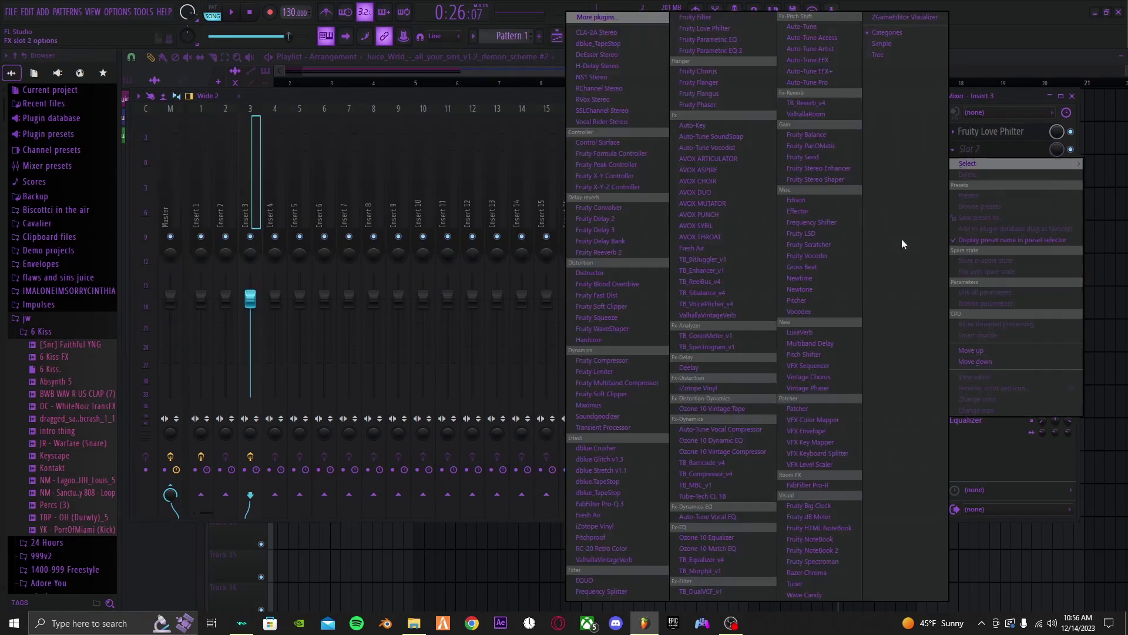
left_click(605, 252)
left_click(400, 126)
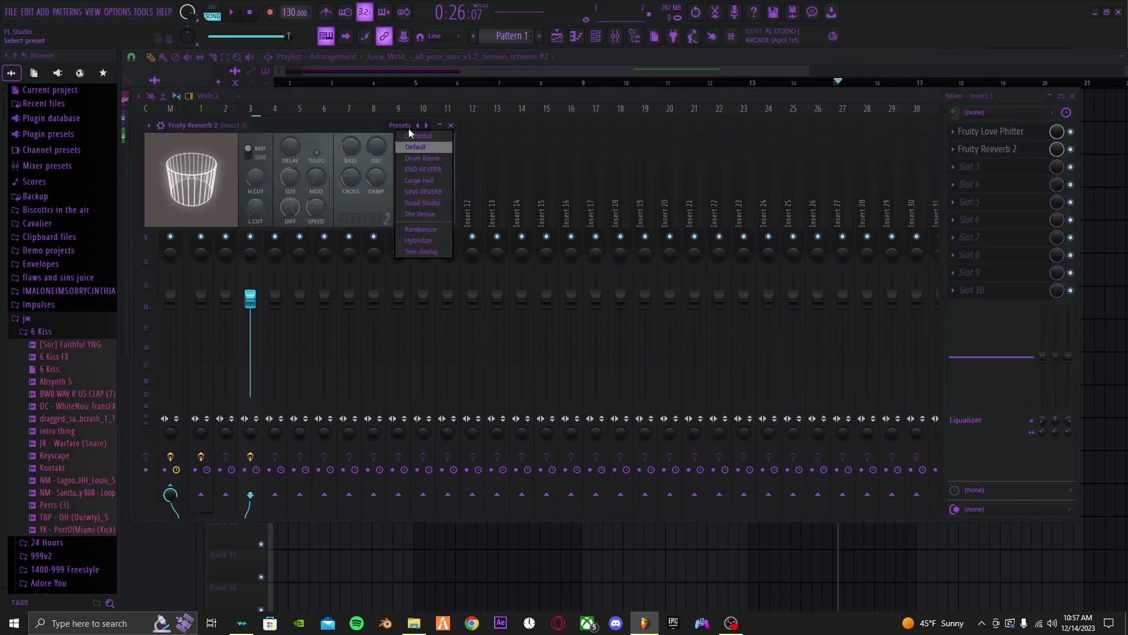
left_click(433, 136)
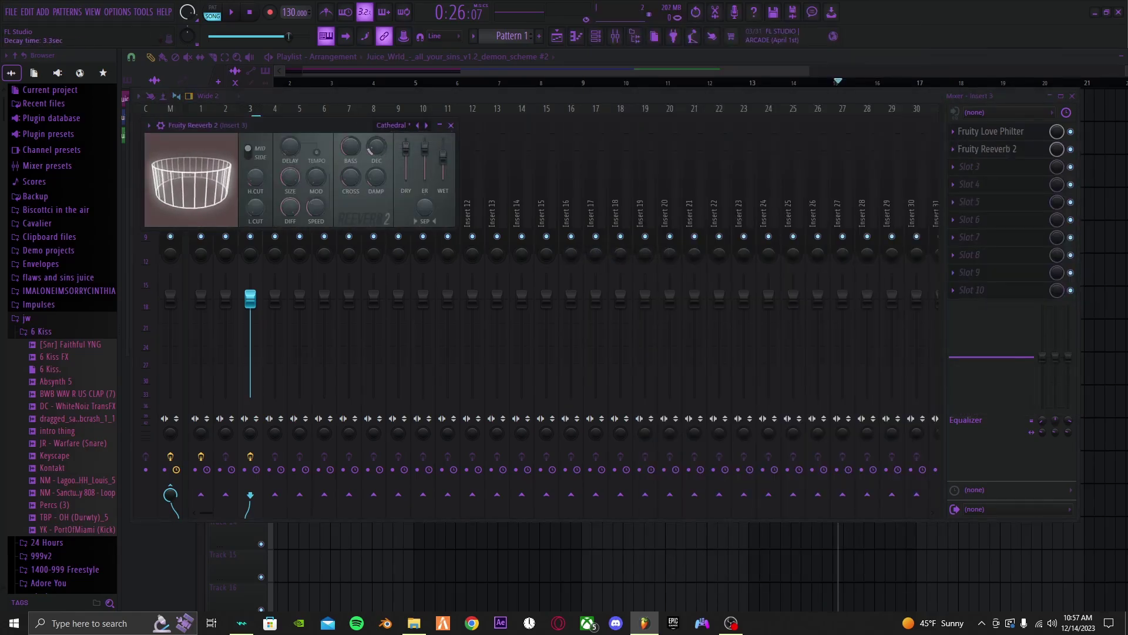
Step: Add Soundgoodizer to slots 3 and 4 of Insert 3, using mode A in the first and mode D in the second
left_click(954, 168)
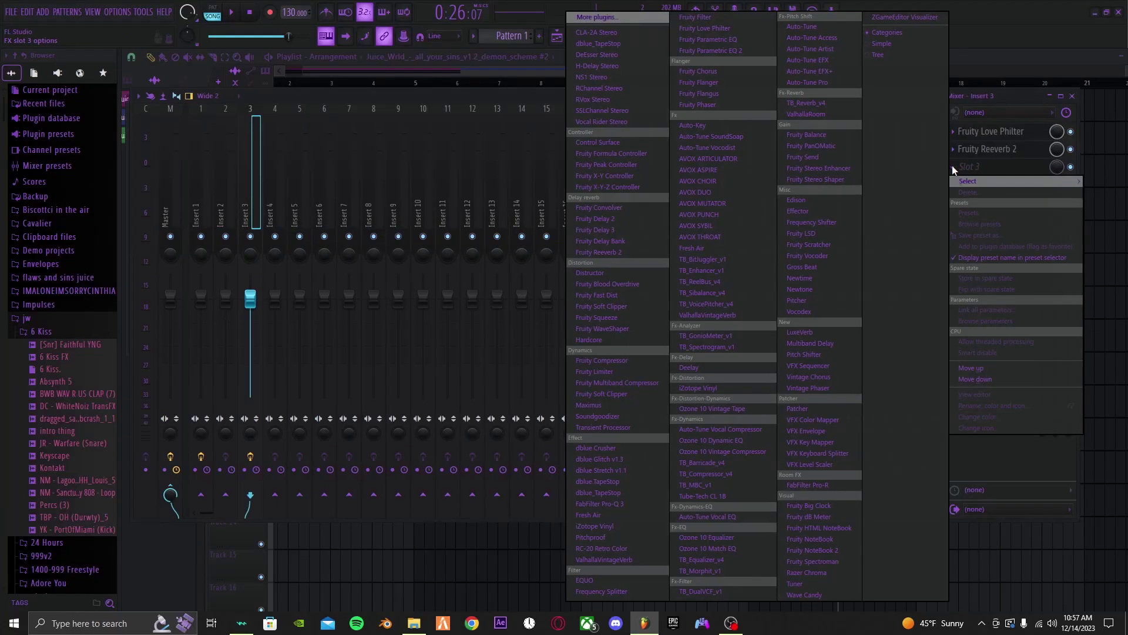
left_click(597, 415)
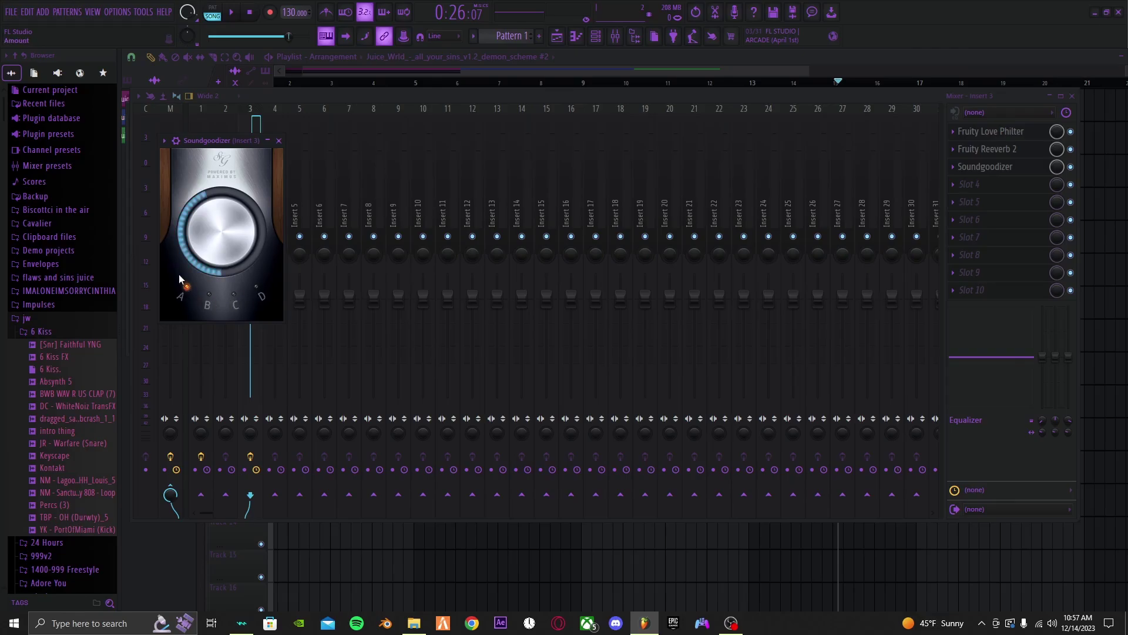
left_click(968, 184)
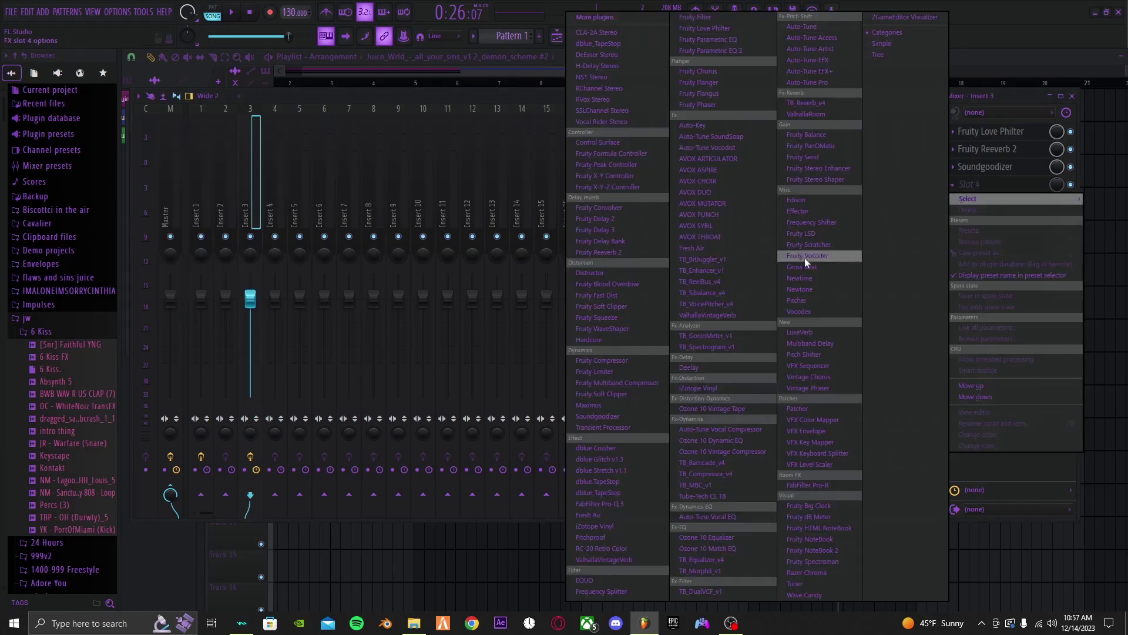
left_click(604, 416)
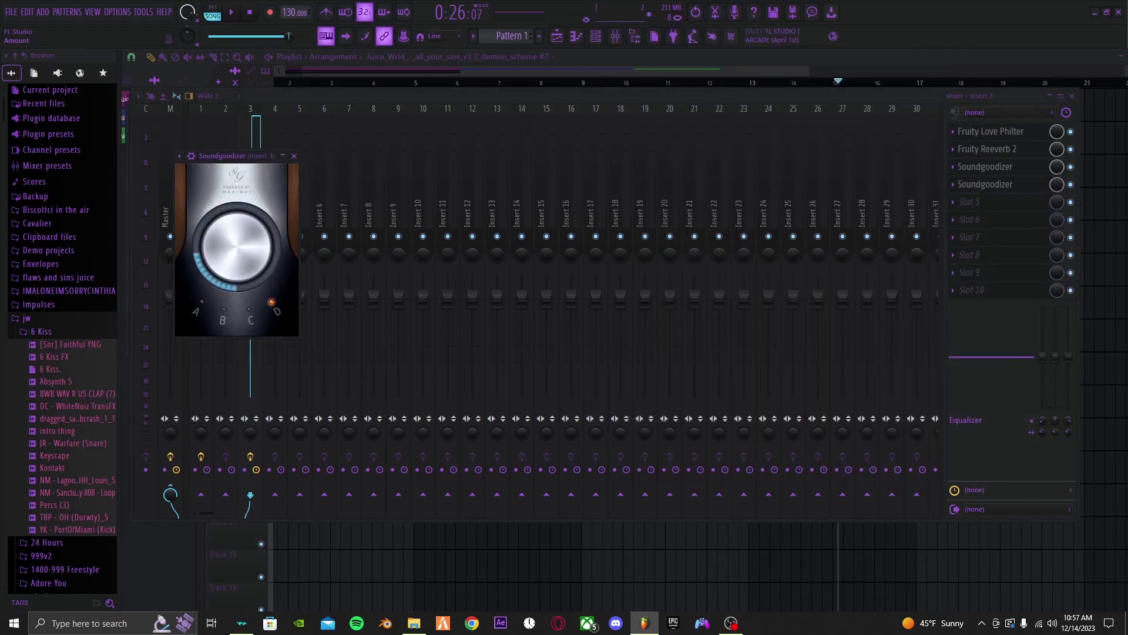
left_click(621, 536)
Step: Add Soundgoodizer to slots 8 and 9 of Insert 2, the second clip's mixer track, using modes A and D respectively
double_click(650, 108)
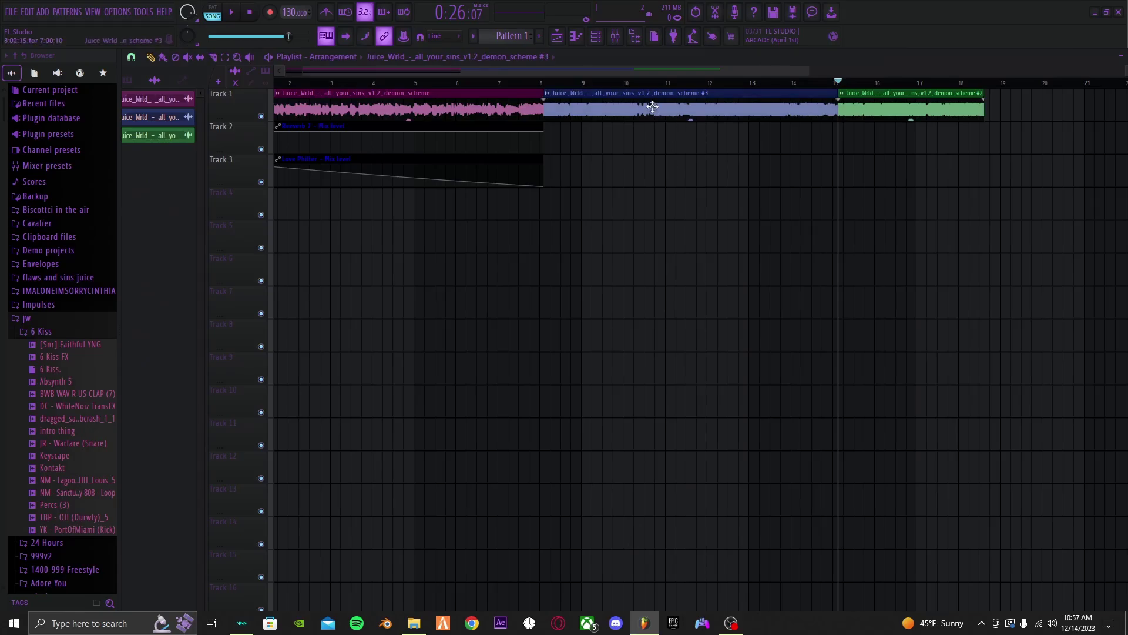
left_click(616, 37)
left_click(958, 256)
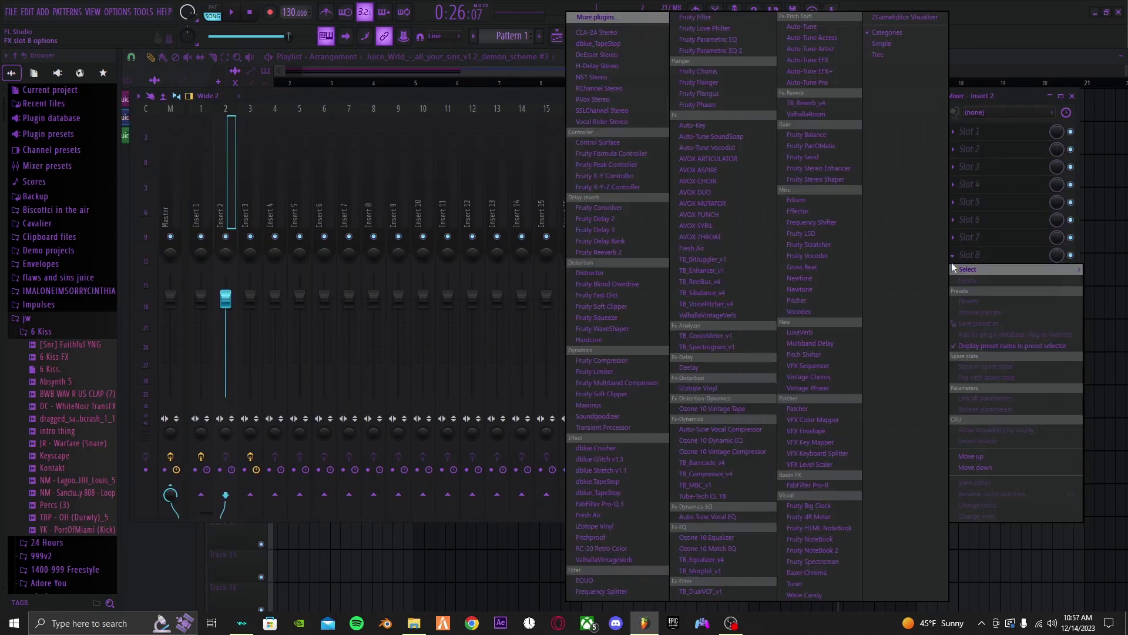
left_click(611, 415)
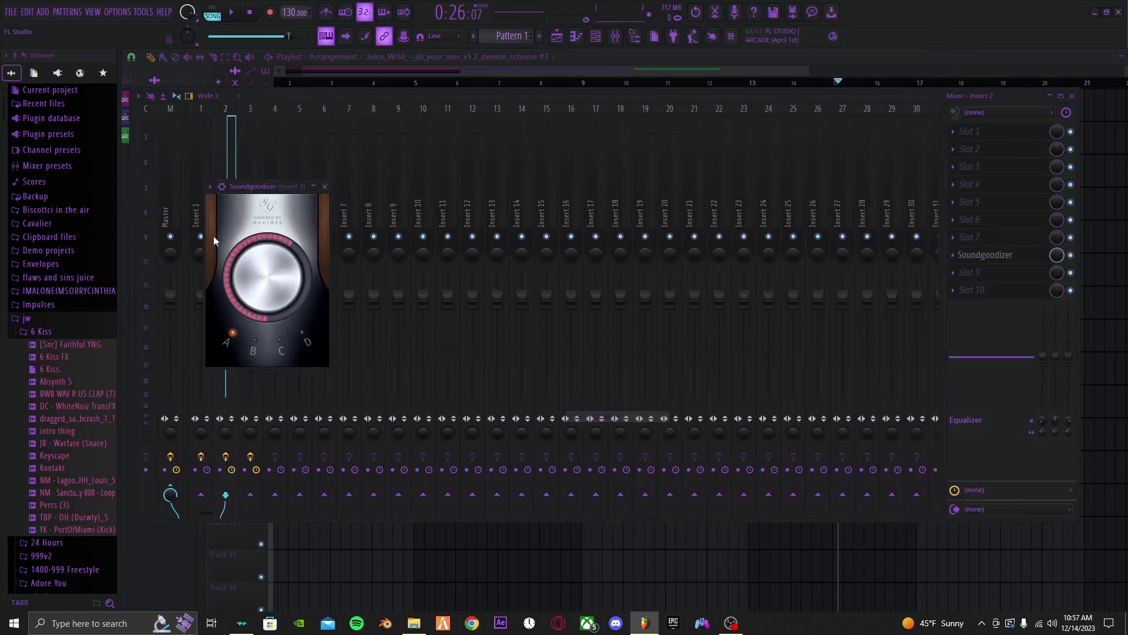
left_click(958, 274)
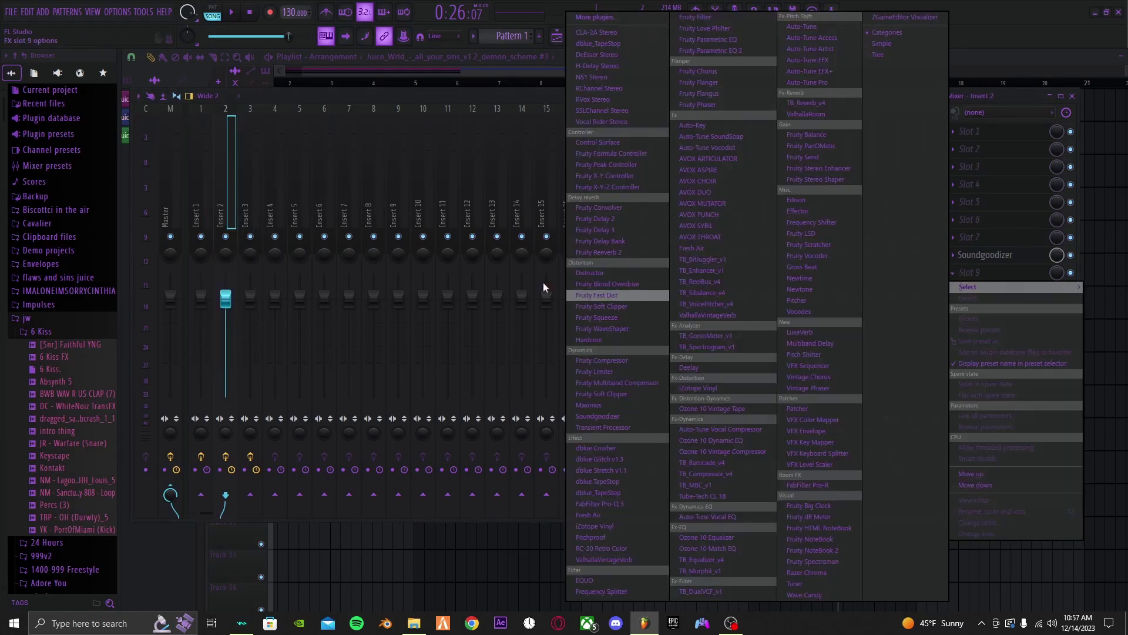
left_click(597, 416)
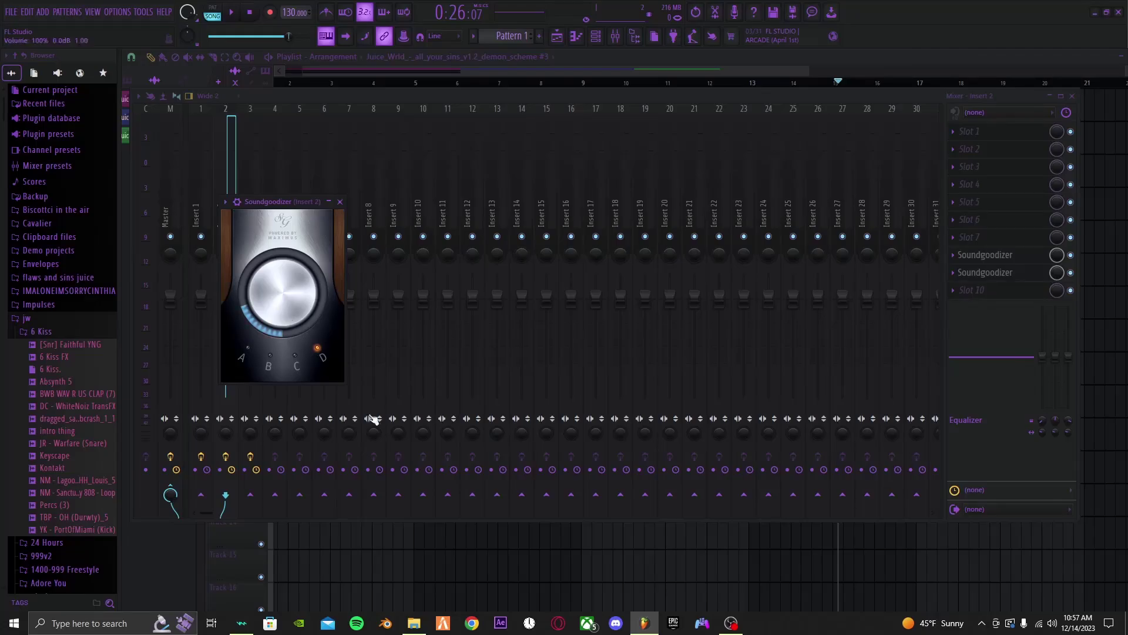
Step: Open the mixer on Insert 1, the mixer track of the first song clip
key("F5")
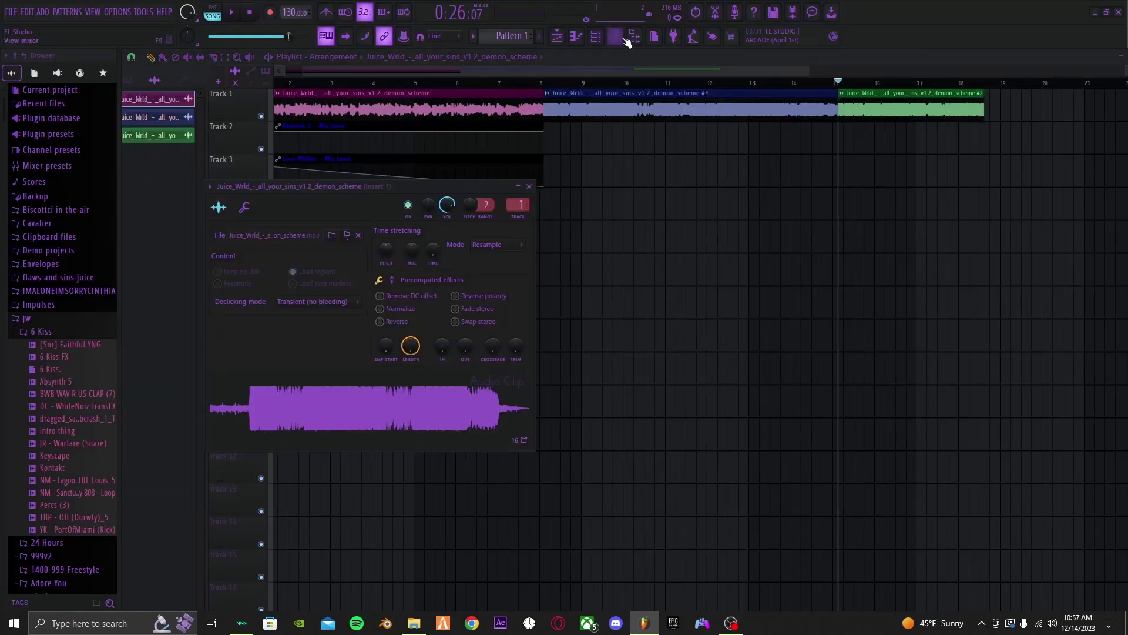
left_click(615, 36)
left_click(962, 184)
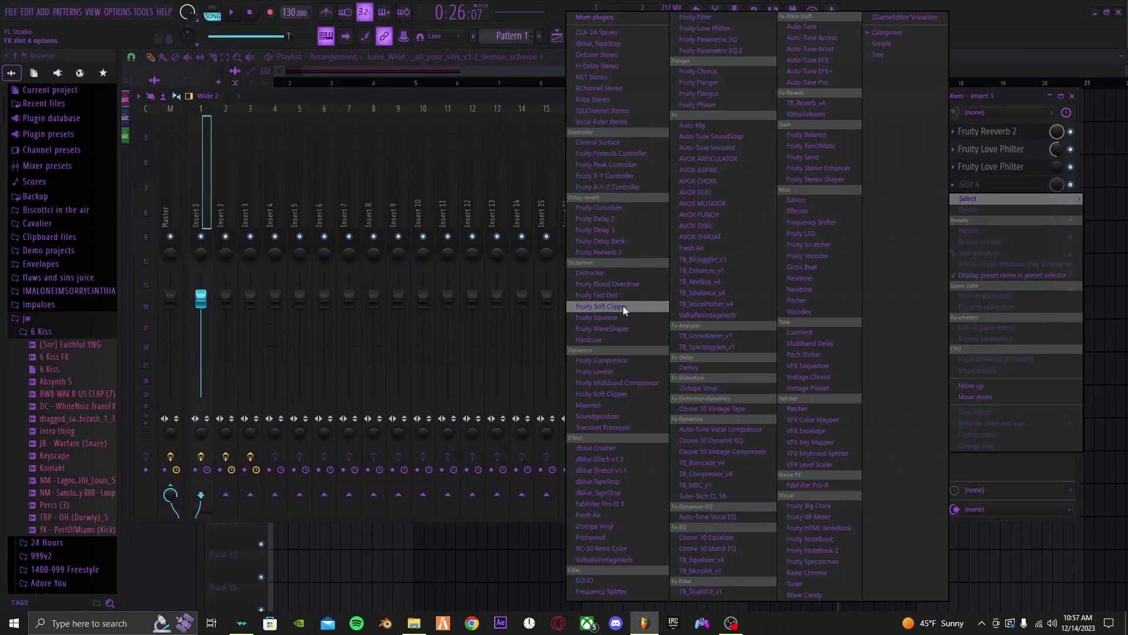
left_click(598, 416)
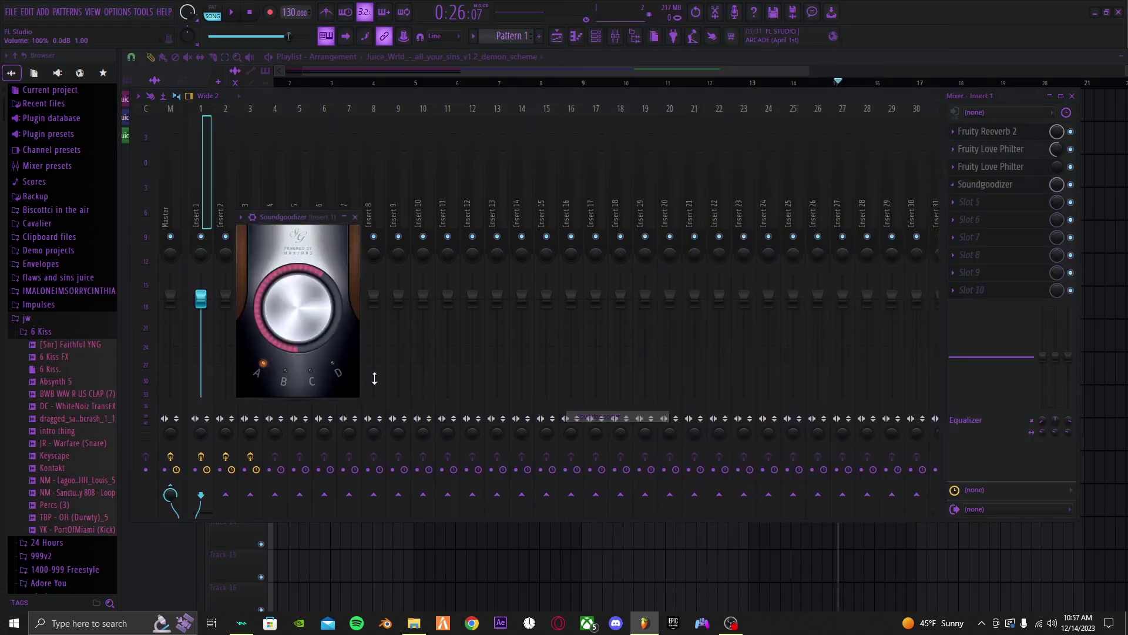
left_click(338, 373)
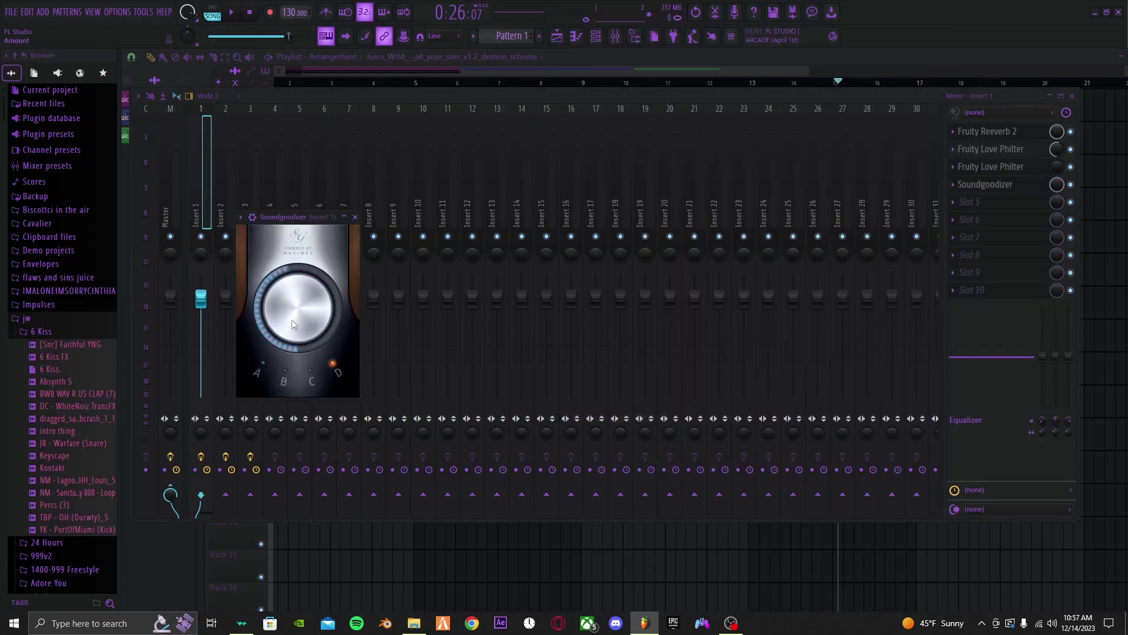
key("ctrl+z")
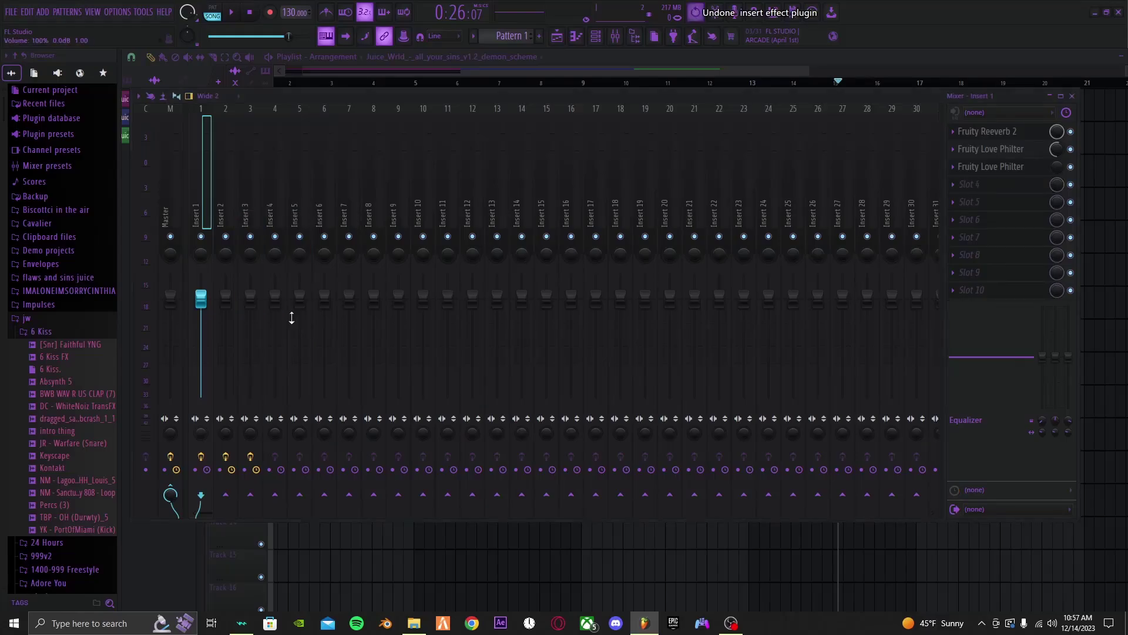
Step: Add Soundgoodizer to slots 4 and 5 of Insert 1, using mode A in the first and mode D in the second
left_click(964, 185)
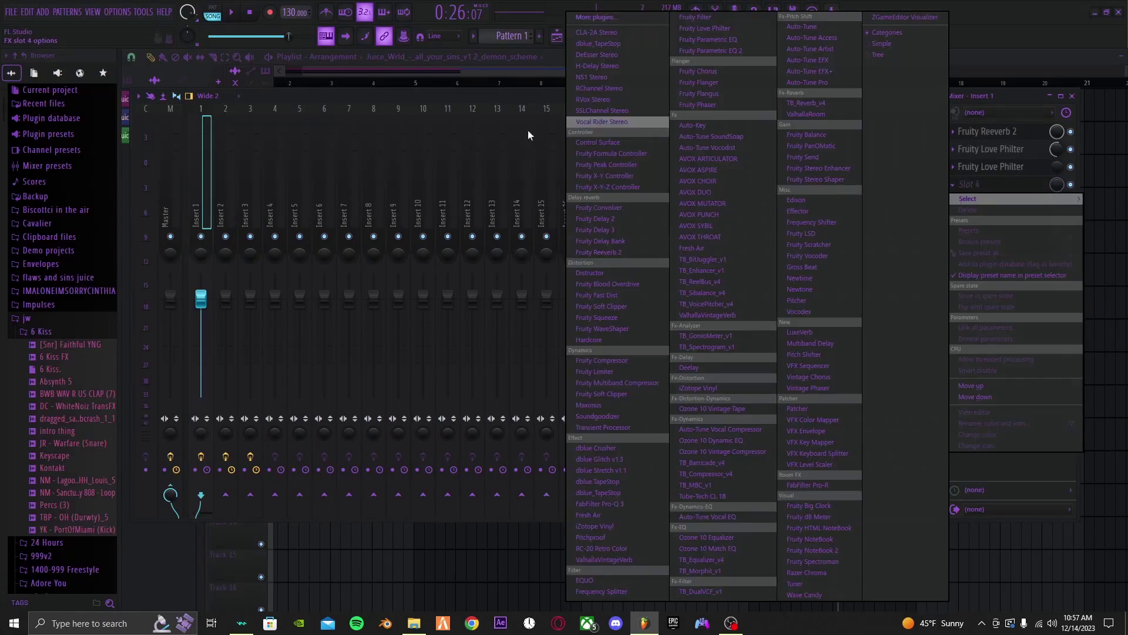
left_click(618, 416)
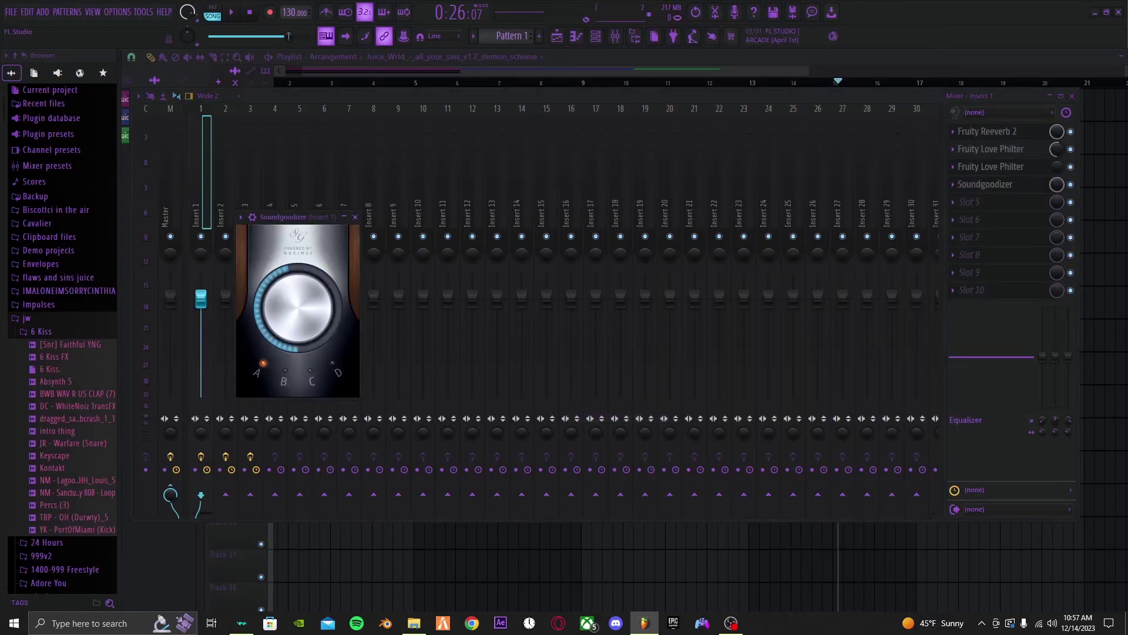
left_click(964, 201)
left_click(611, 416)
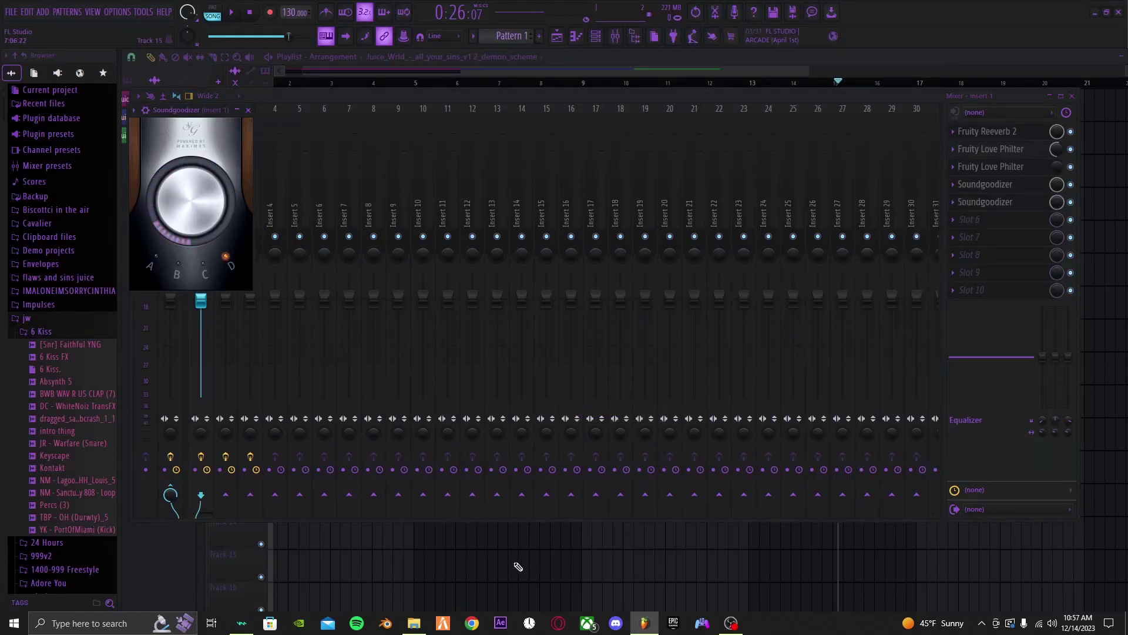
Step: Check the effects loaded on Insert 3, the third clip's mixer track
key("F9")
double_click(847, 98)
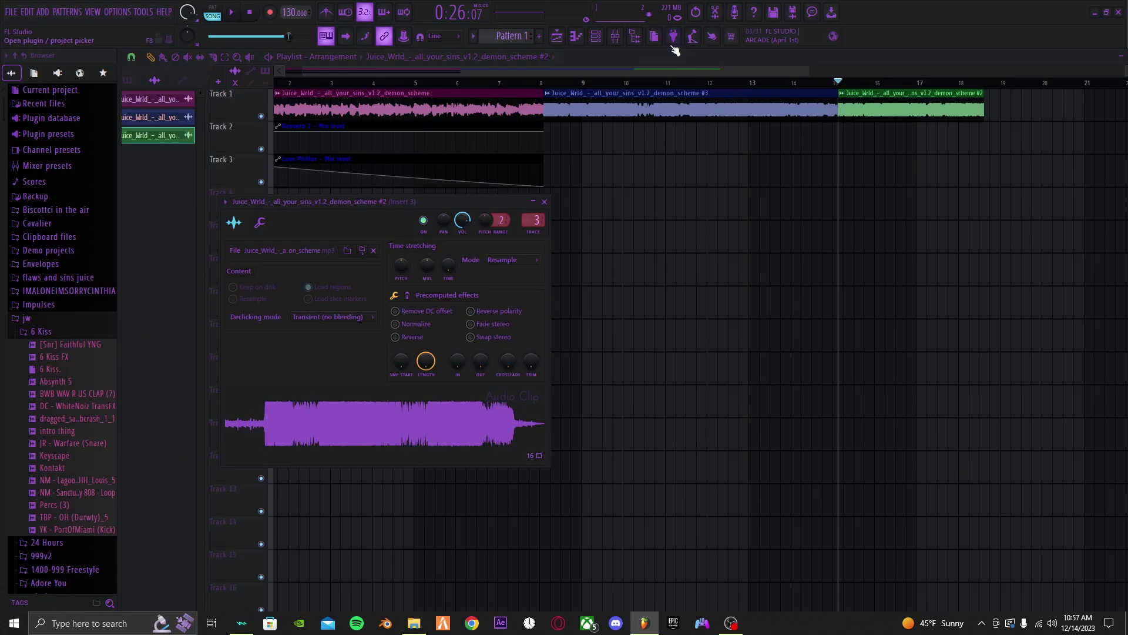
left_click(621, 41)
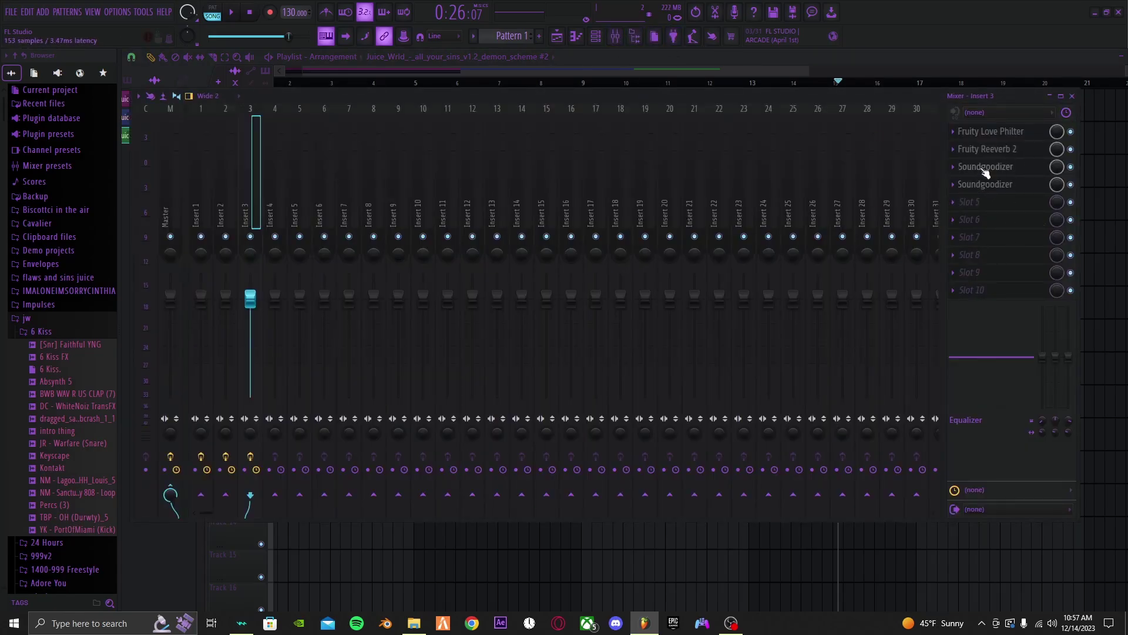
left_click(978, 552)
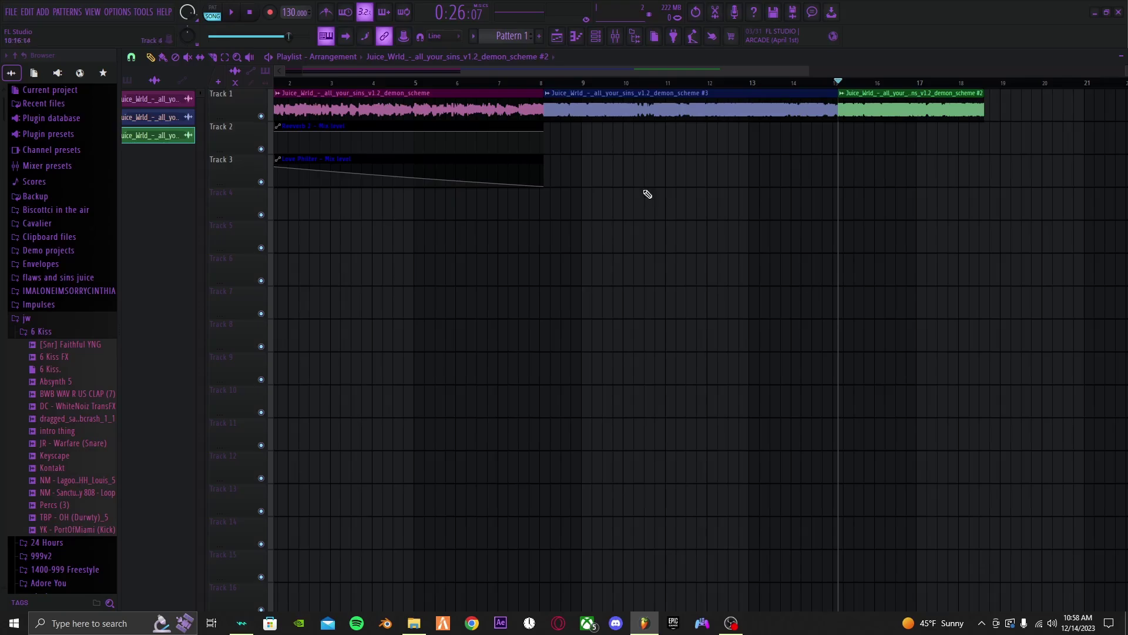
Step: Search the computer for "rising" and add the rising bass MP3 to playlist Track 6 near bar 19
left_click(123, 629)
type("rising")
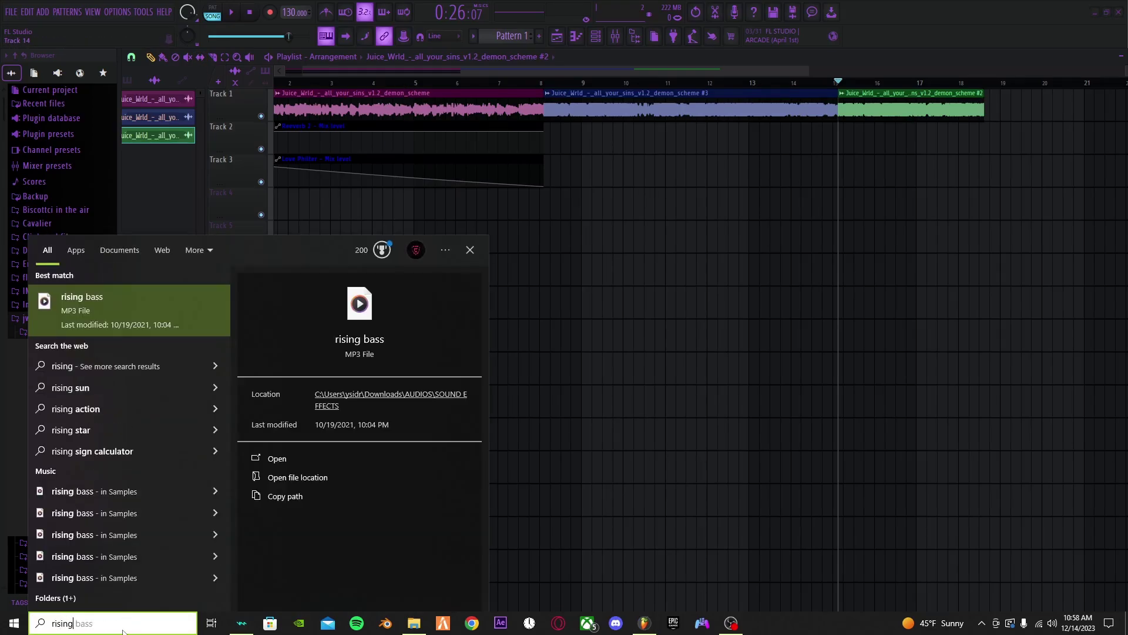
left_click(287, 477)
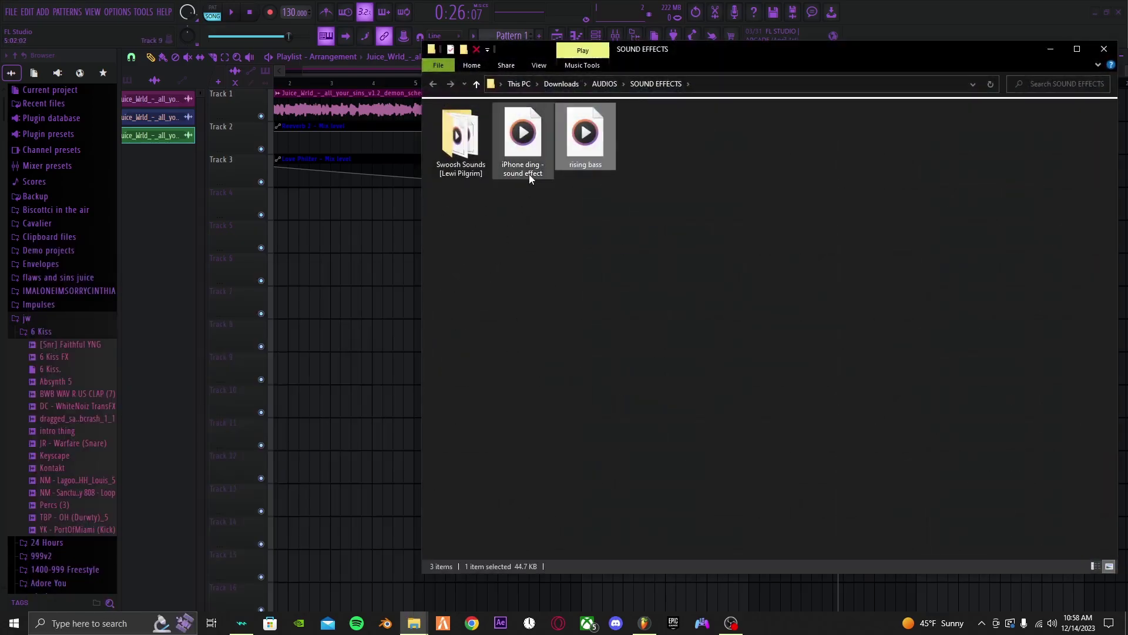
left_click_drag(386, 244, 1011, 269)
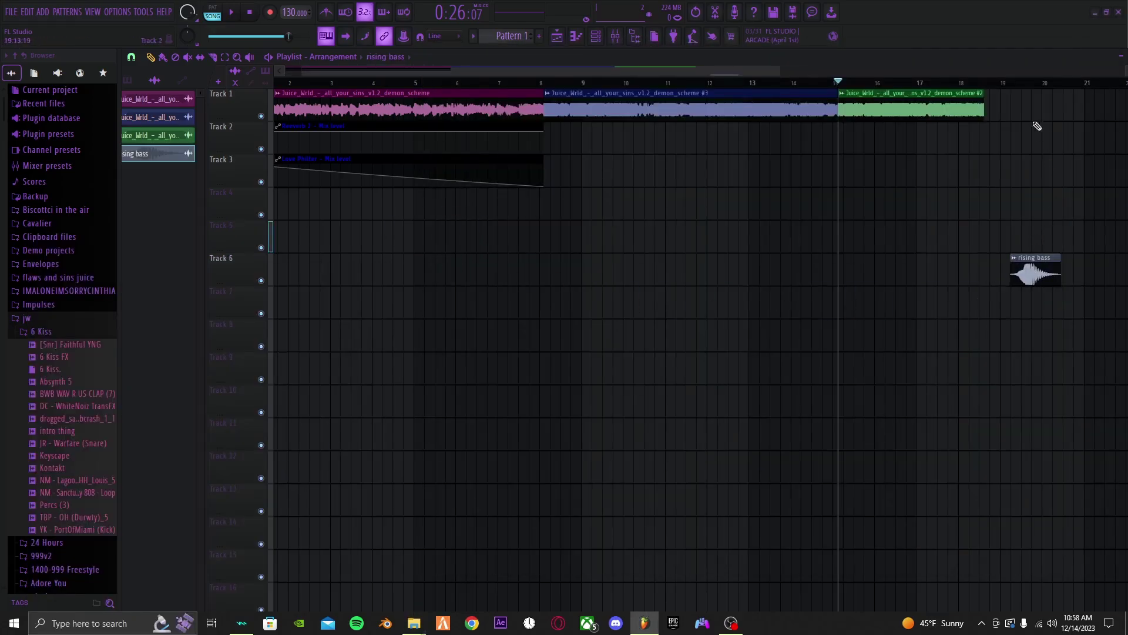
Step: Move the rising bass clip to Track 4 and align its peak with the cut between the first and second song clips
left_click(1012, 85)
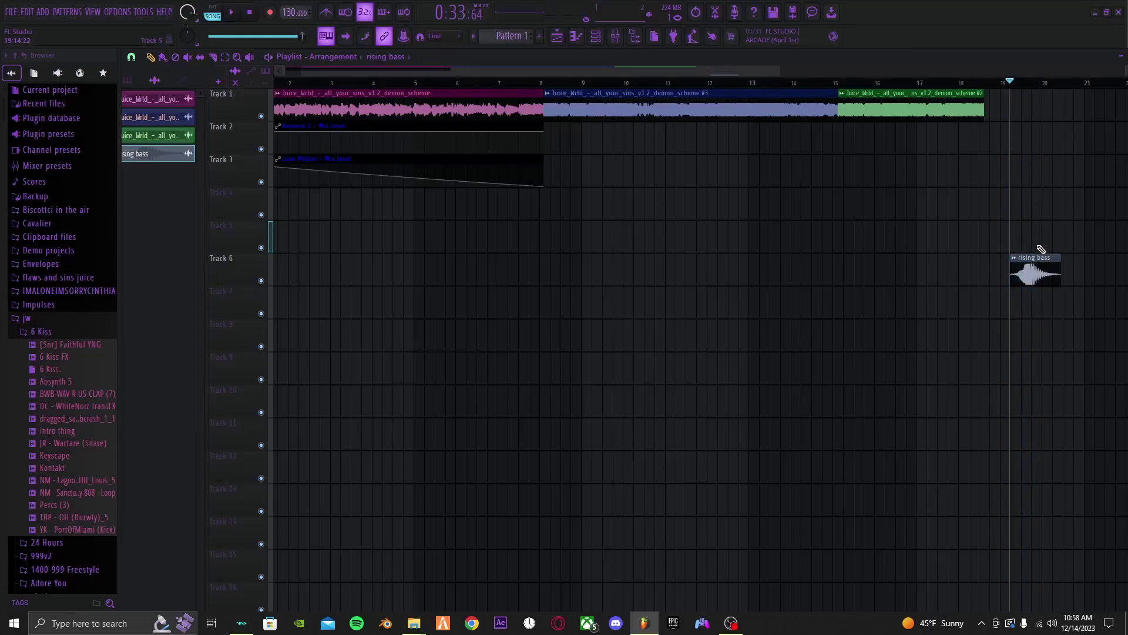
left_click_drag(1040, 250, 548, 198)
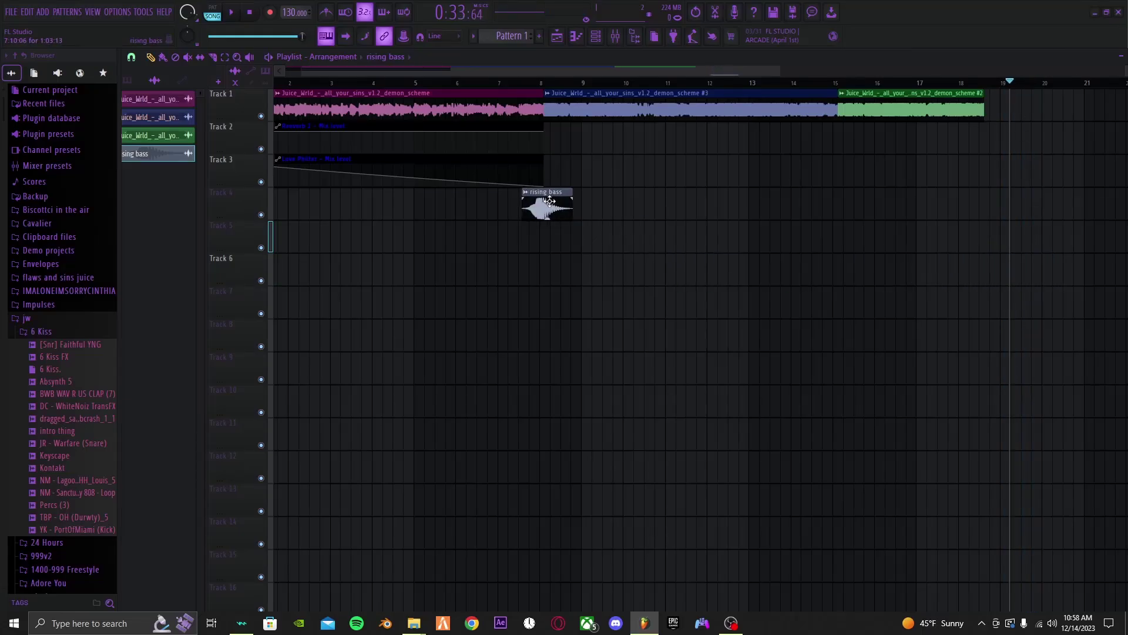
left_click(548, 86)
scroll(547, 86, "up", 6)
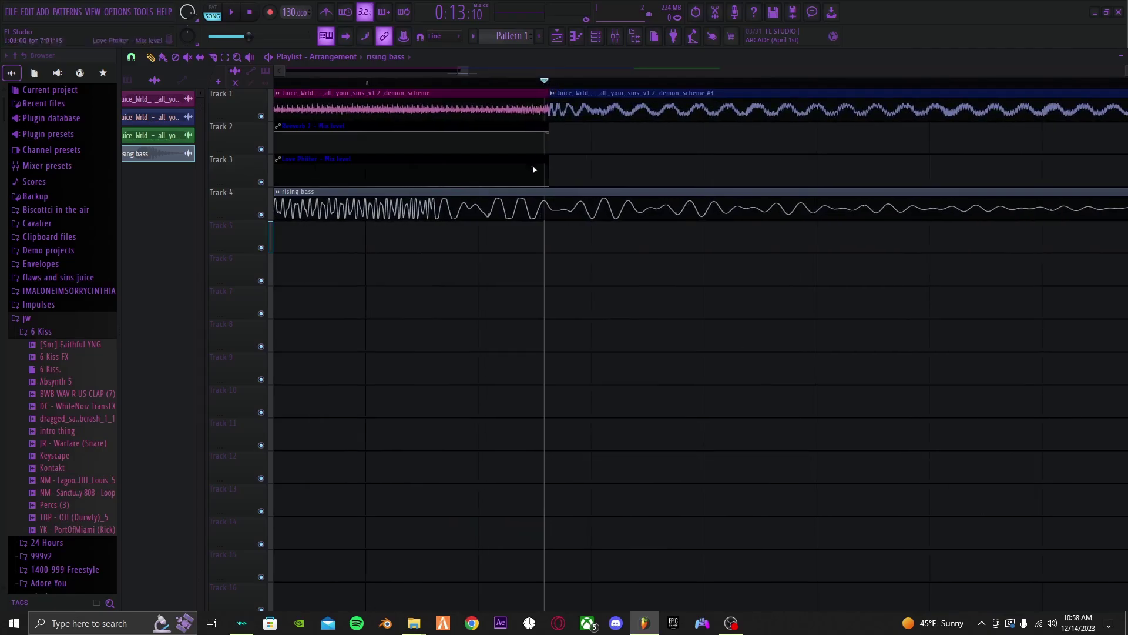
left_click(550, 85)
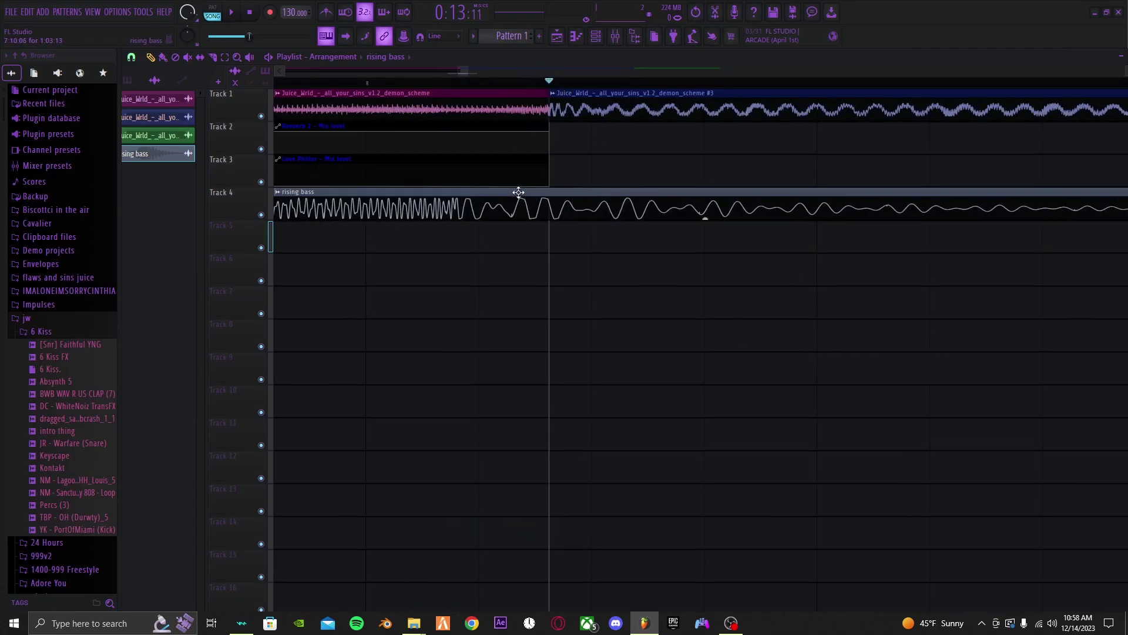
left_click_drag(516, 194, 609, 193)
scroll(617, 234, "down", 3)
scroll(617, 233, "down", 2)
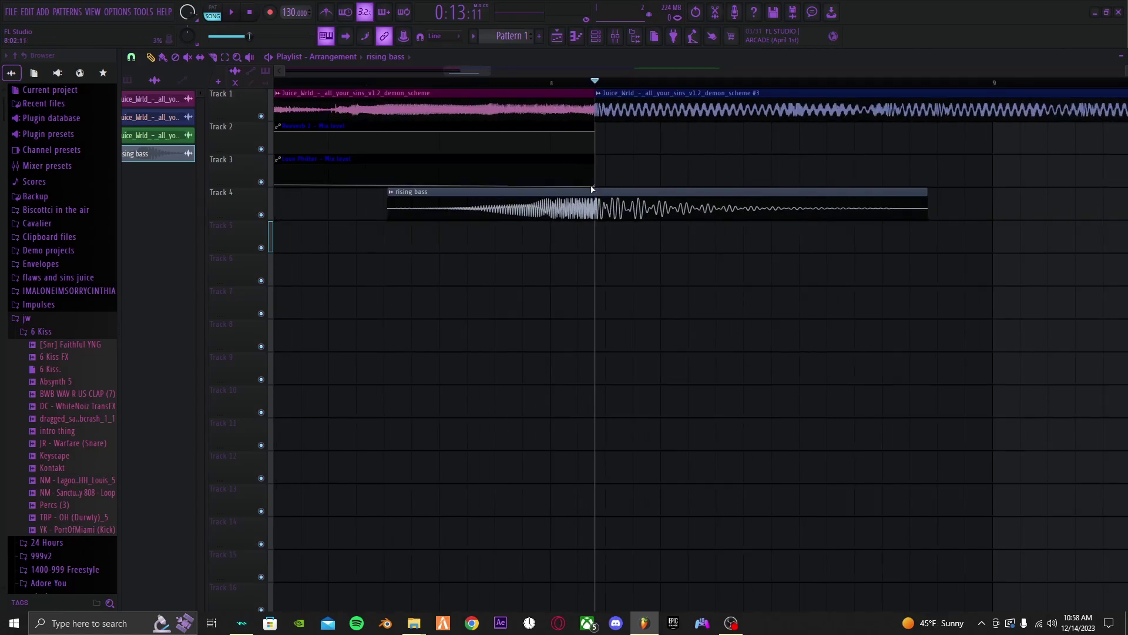
Step: Route the rising bass clip to mixer track 4, load the FOR ABYSS FX track state there, and check its parametric EQ
double_click(608, 189)
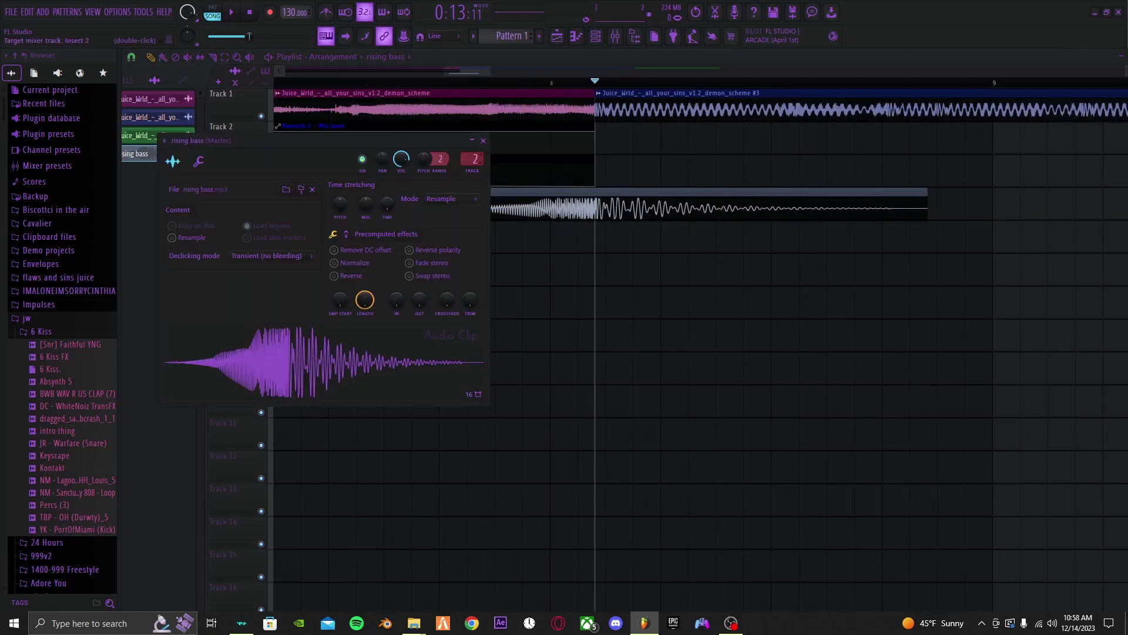
left_click(622, 37)
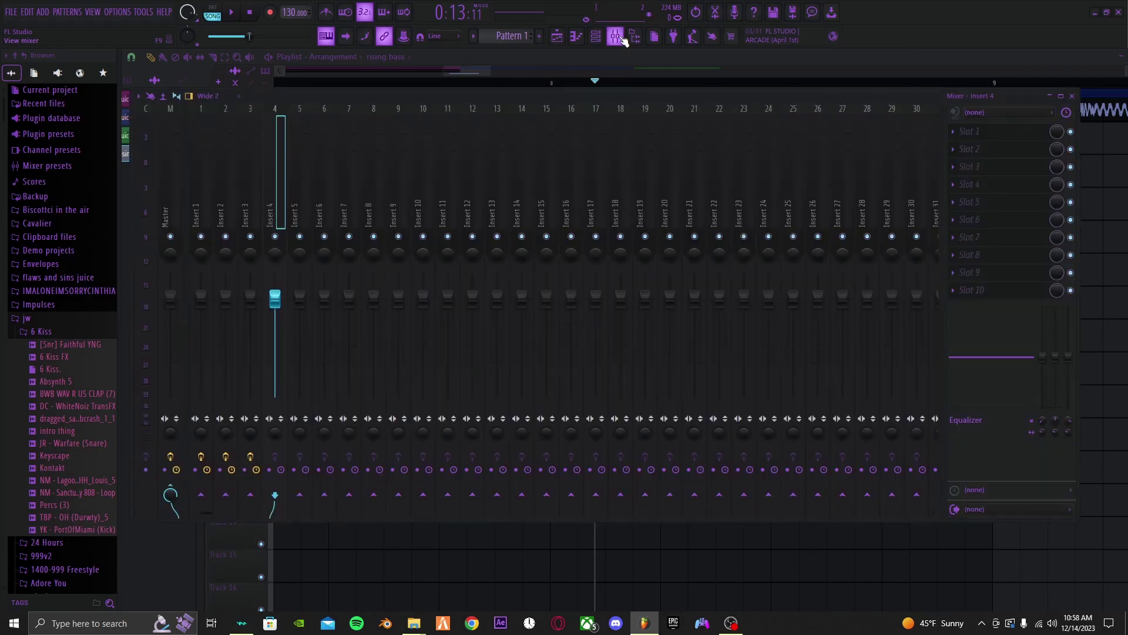
right_click(281, 111)
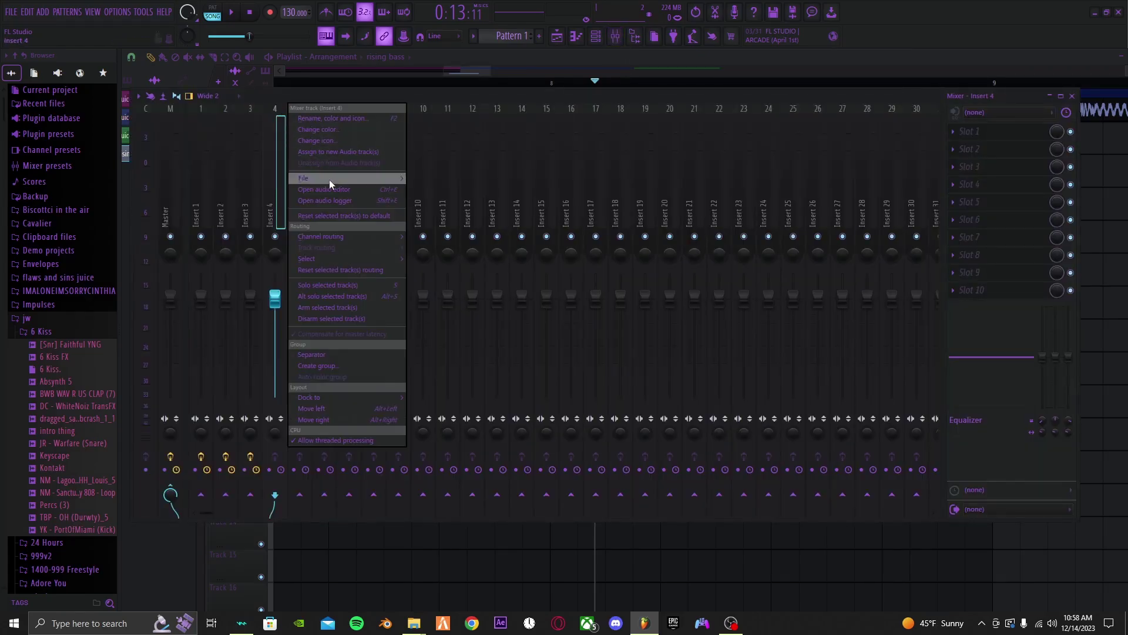
mouse_move(329, 178)
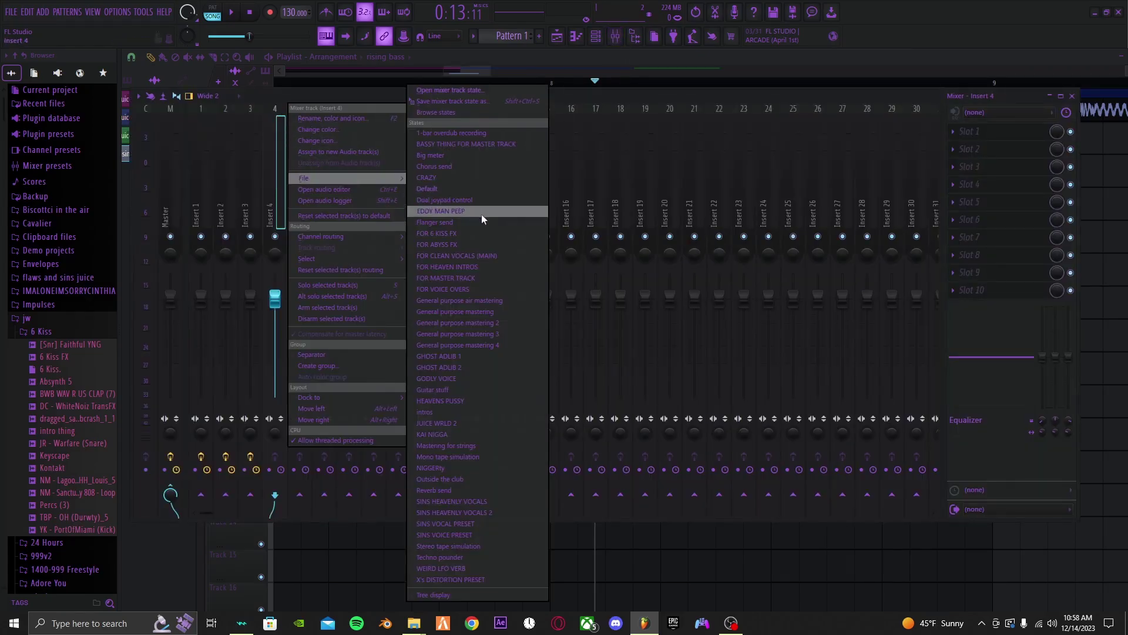
left_click(470, 245)
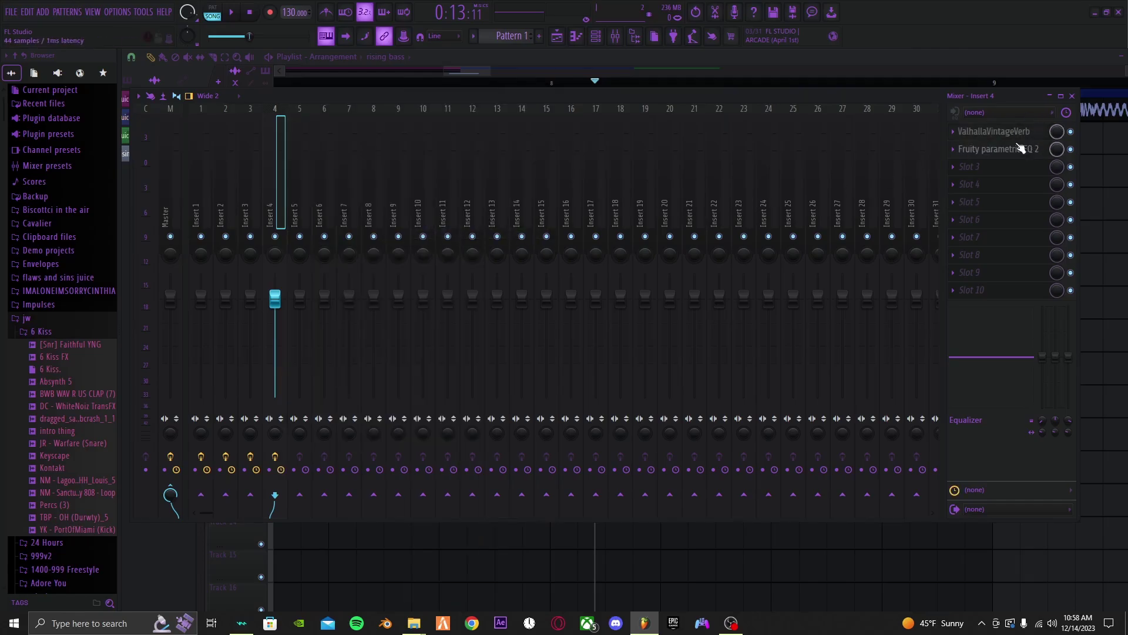
left_click(1032, 149)
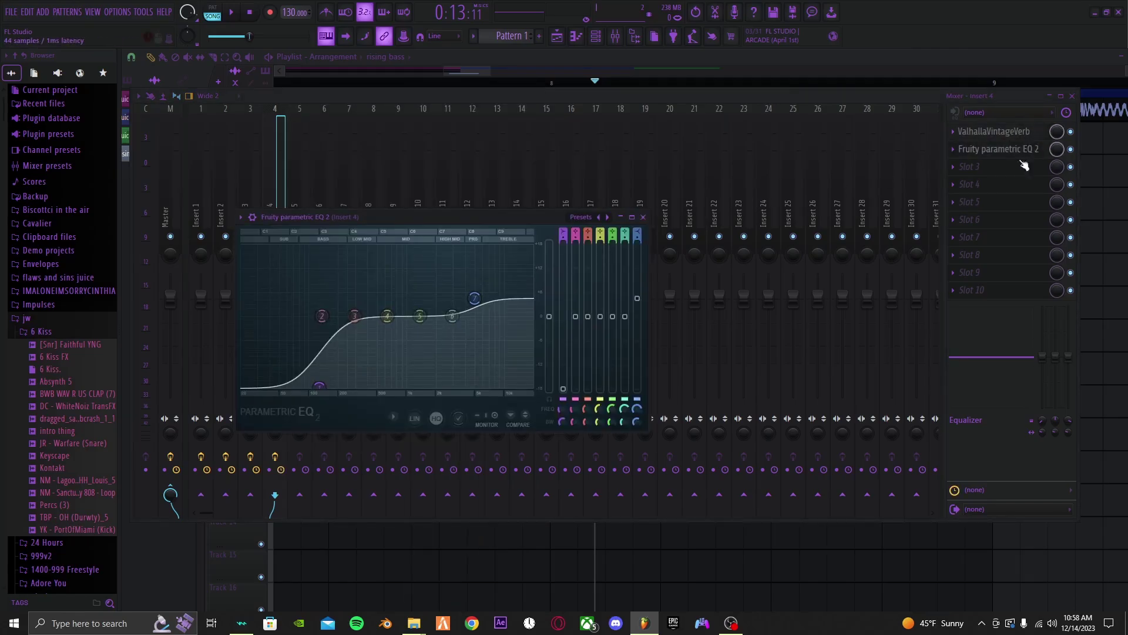
left_click(746, 589)
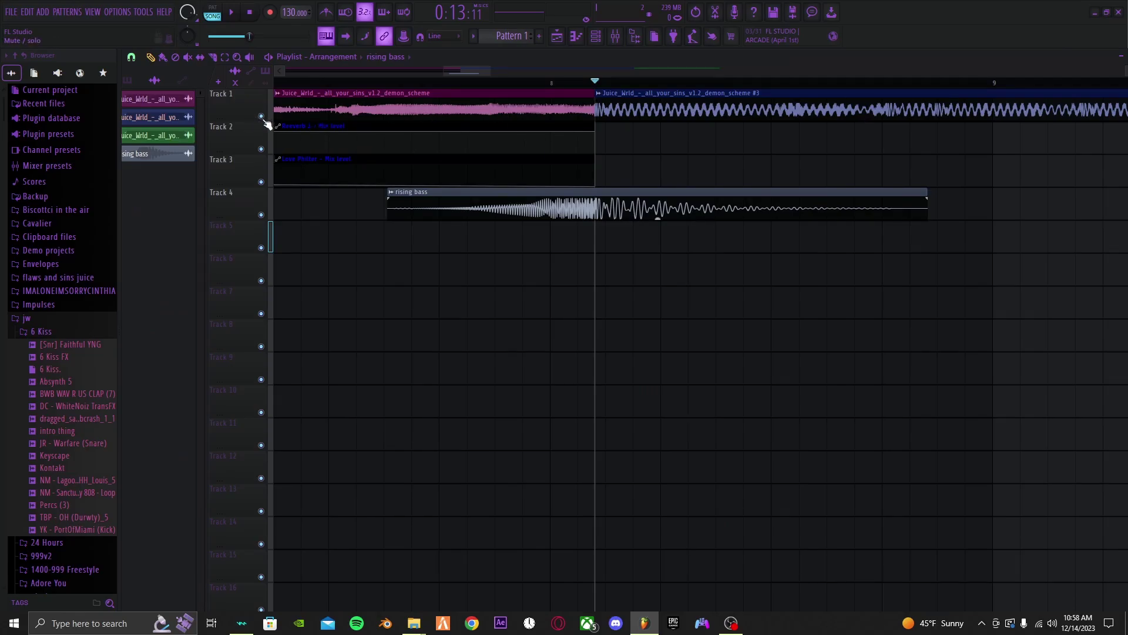
Step: Mute playlist Track 1 and play back the rising bass clip from just before its start
scroll(265, 123, "down", 3)
scroll(265, 123, "down", 3)
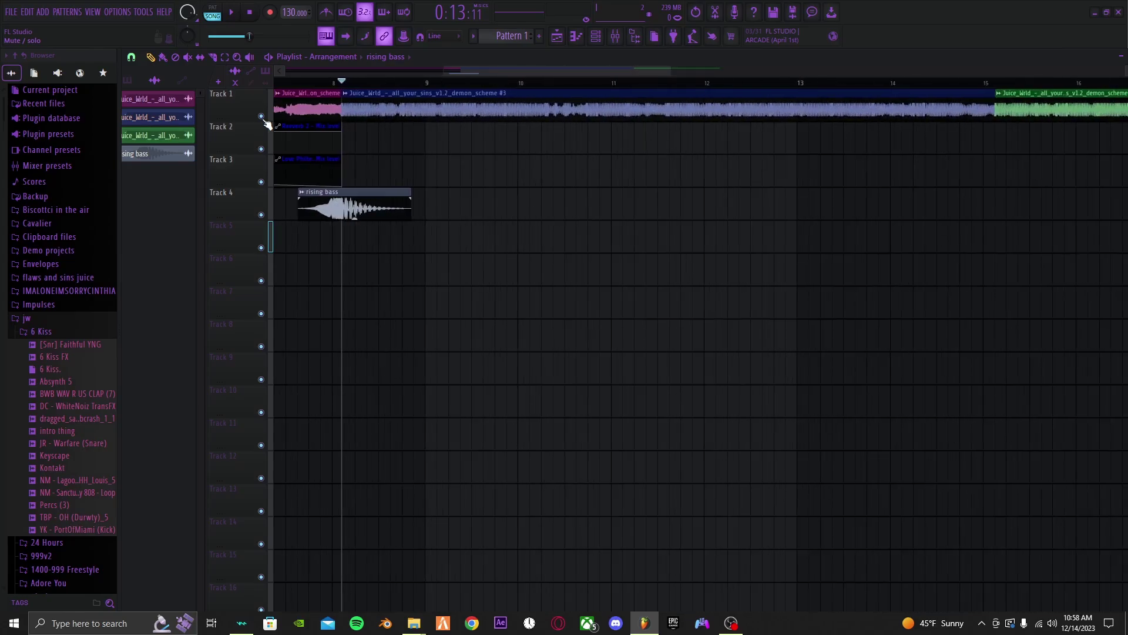
scroll(395, 177, "left", 3)
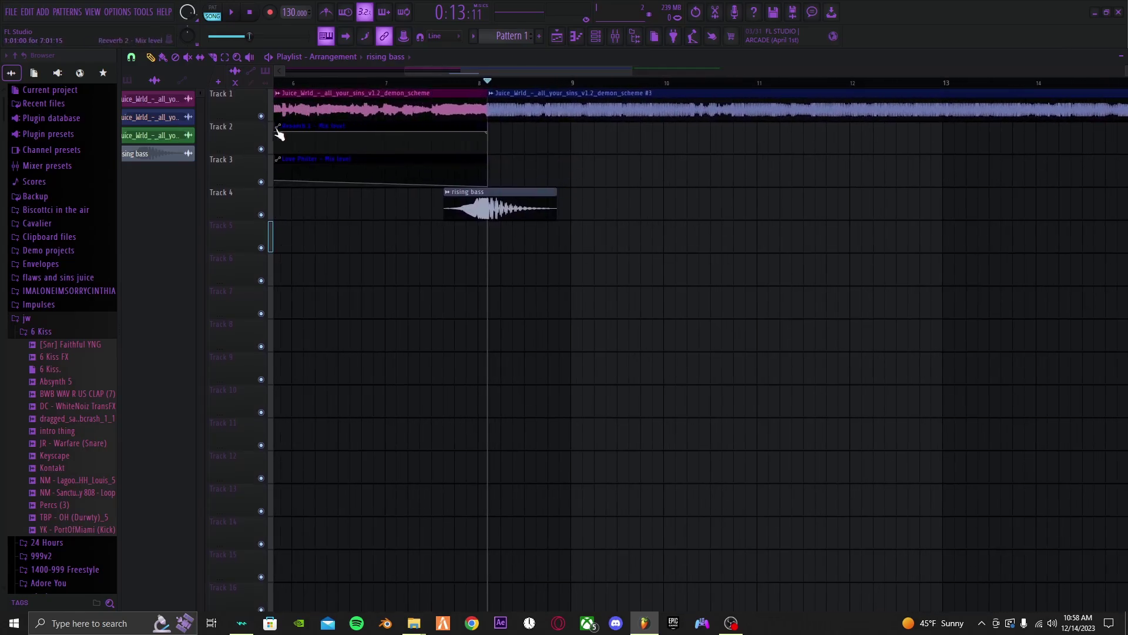
left_click(261, 116)
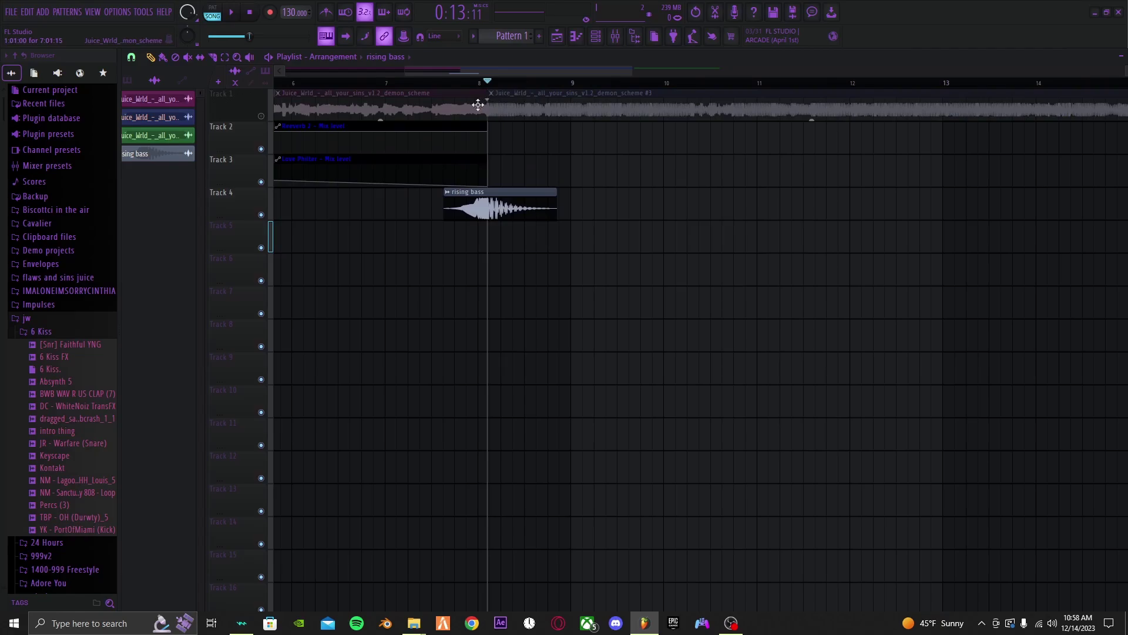
left_click(438, 82)
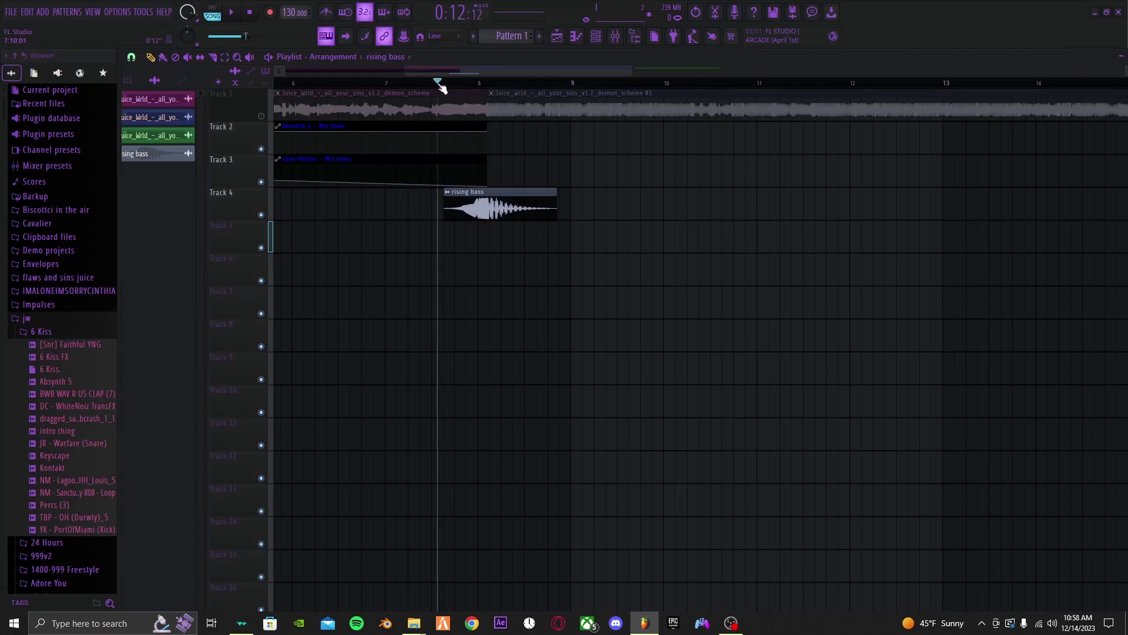
key("space")
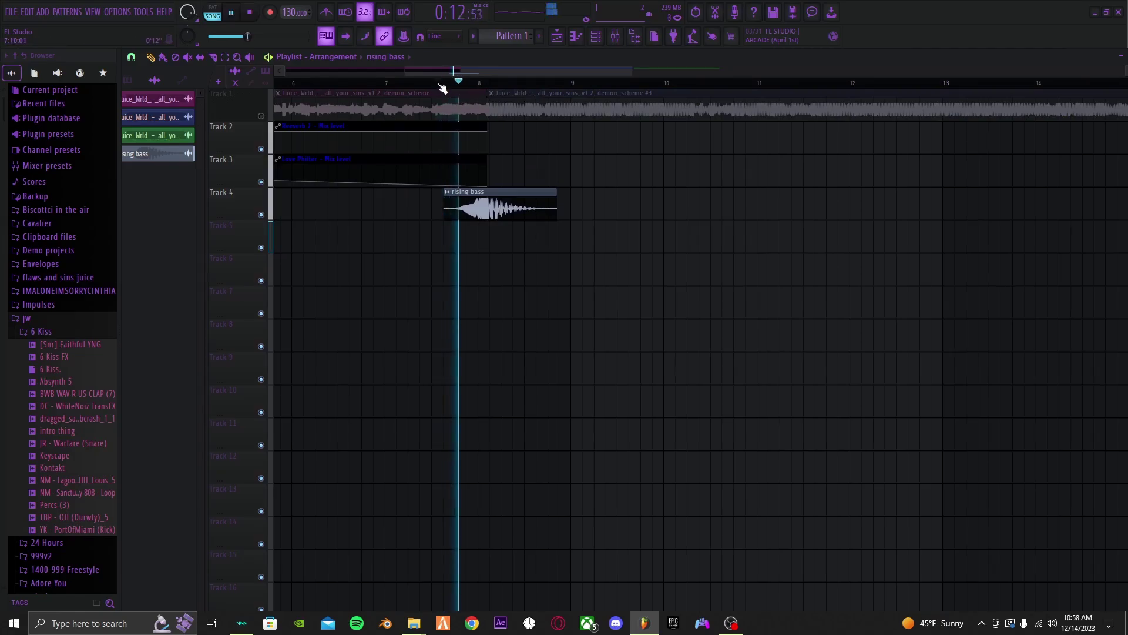
key("space")
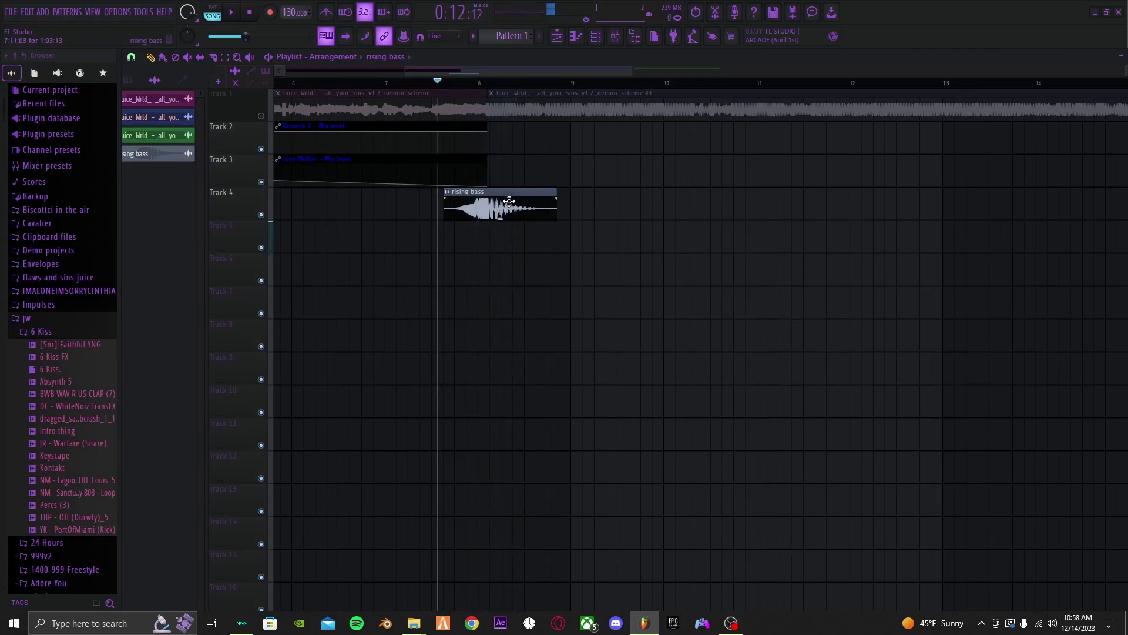
Step: Load the SINS HEAVENLY VOCALS mixer track state onto mixer track 4, which carries the rising bass clip
double_click(509, 201)
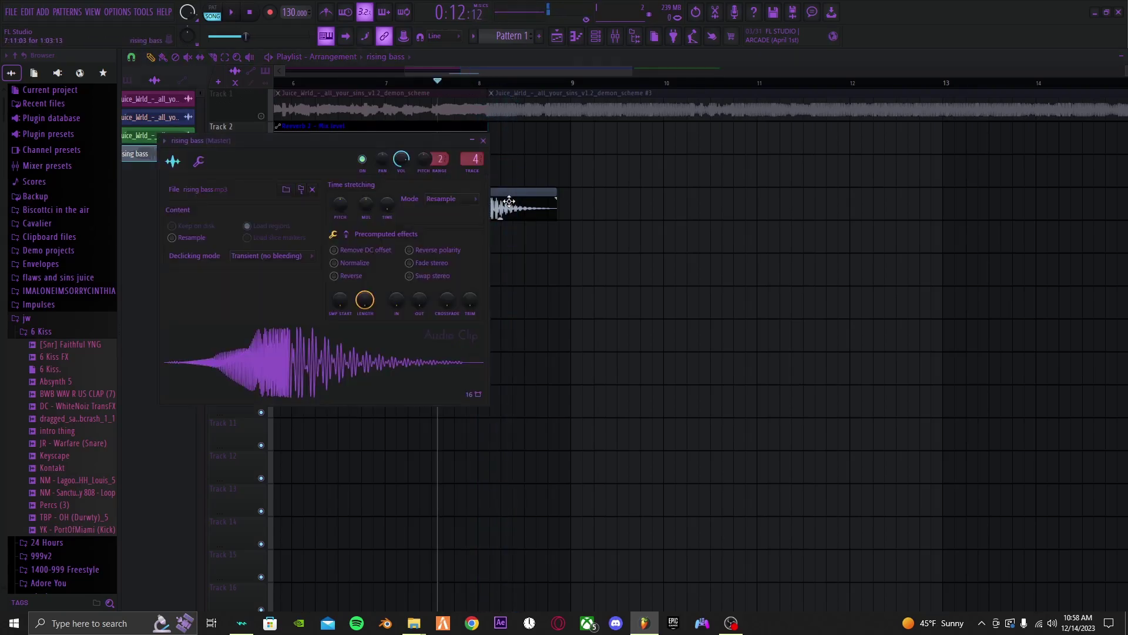
left_click(615, 36)
right_click(276, 112)
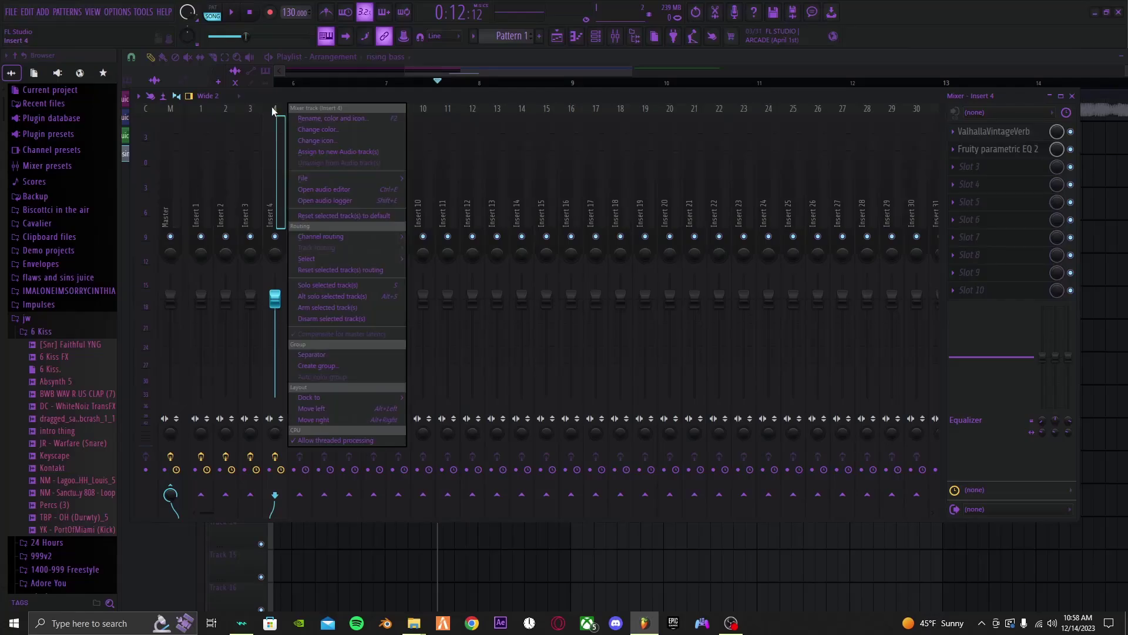
mouse_move(333, 178)
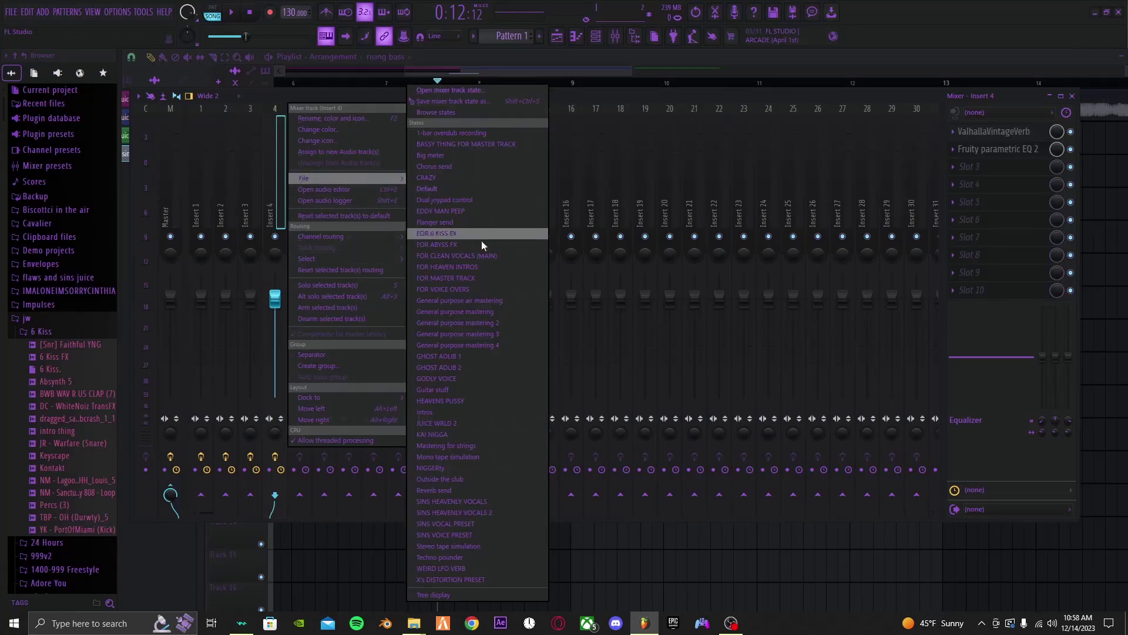
left_click(465, 502)
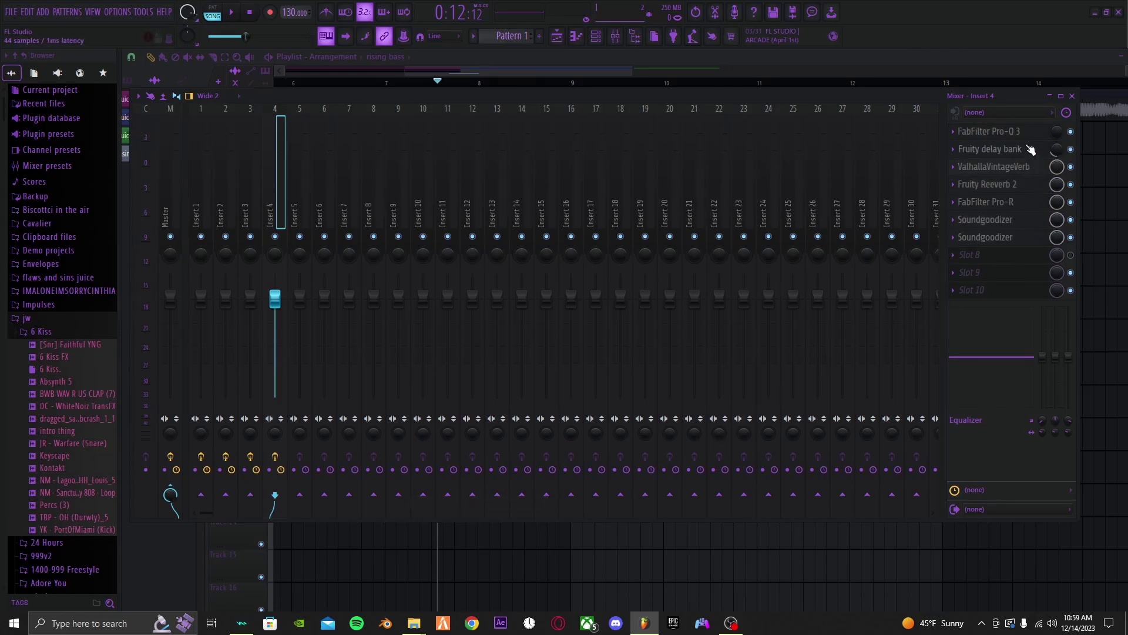
key("F9")
double_click(509, 193)
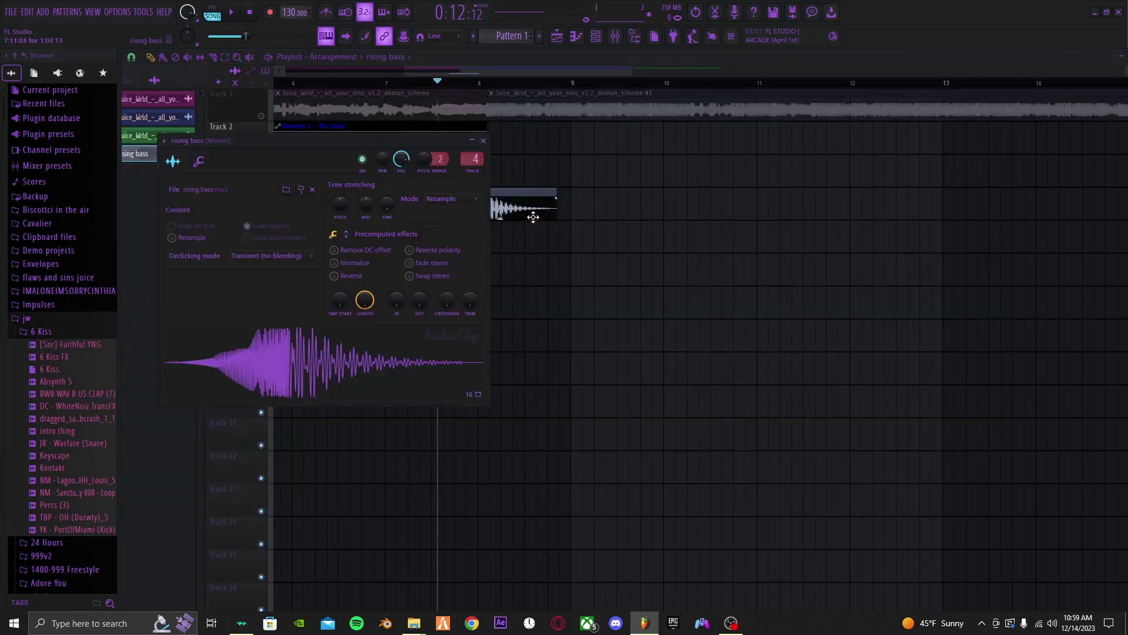
key("Escape")
Step: Unmute Track 1 and place another rising bass clip on Track 2, aligning its peak with the cut between the second and third song clips
scroll(696, 248, "down", 3)
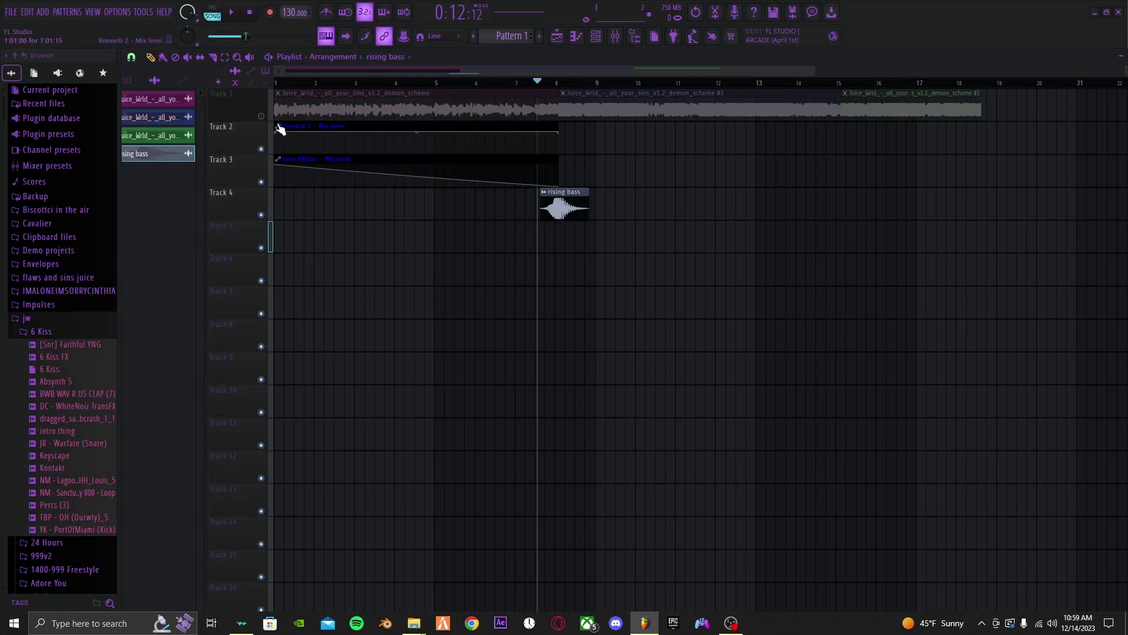
left_click(834, 141)
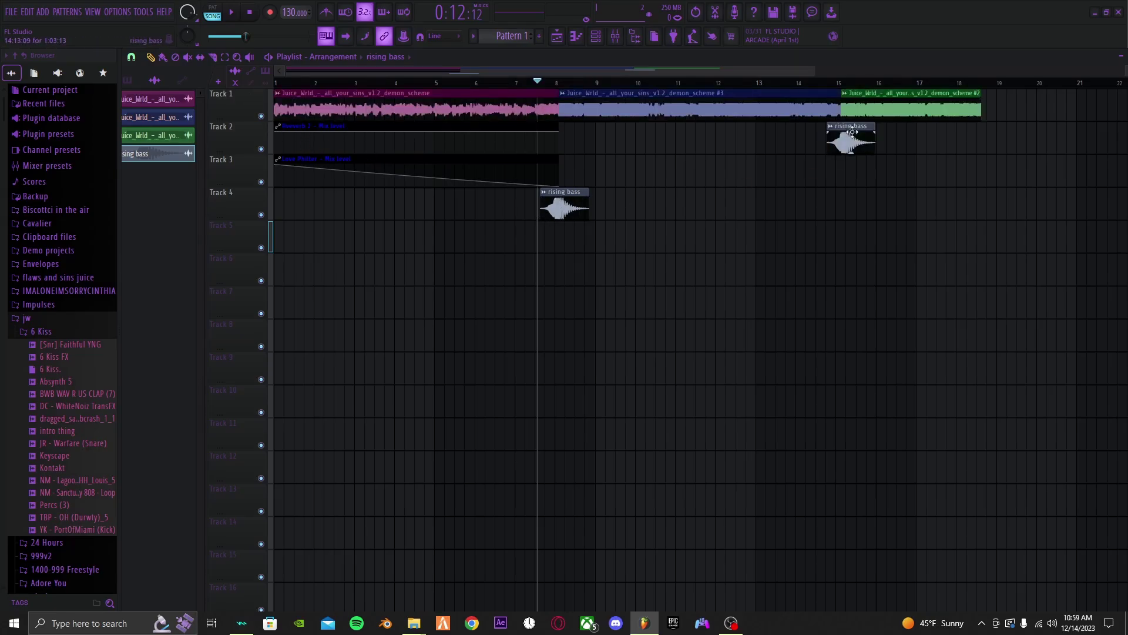
scroll(764, 144, "up", 8)
scroll(607, 145, "up", 3)
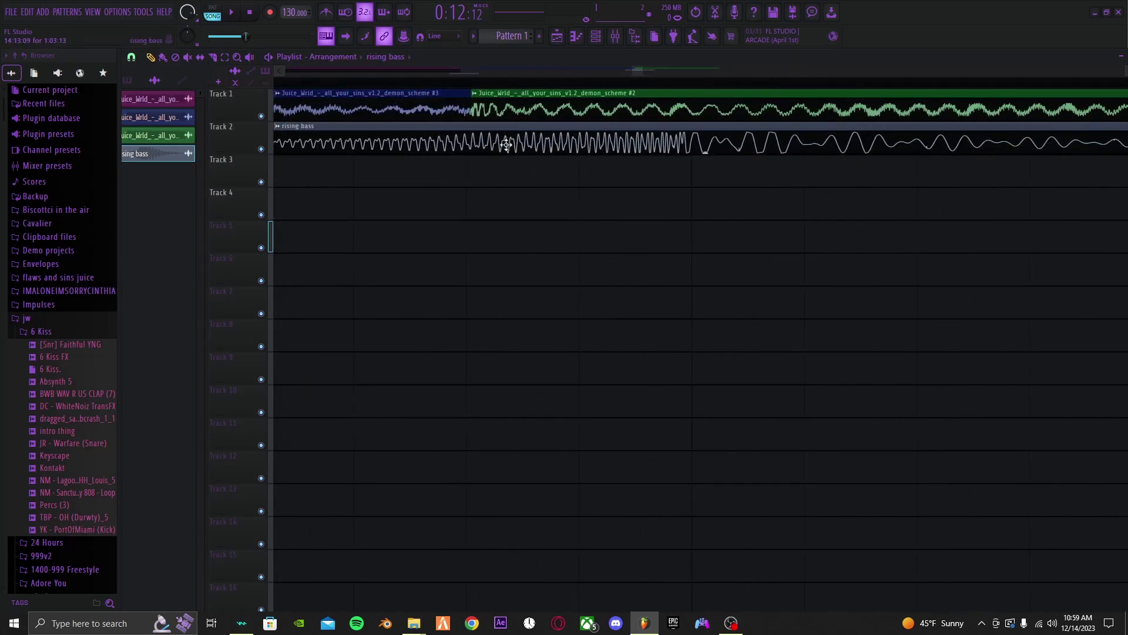
scroll(477, 198, "down", 4)
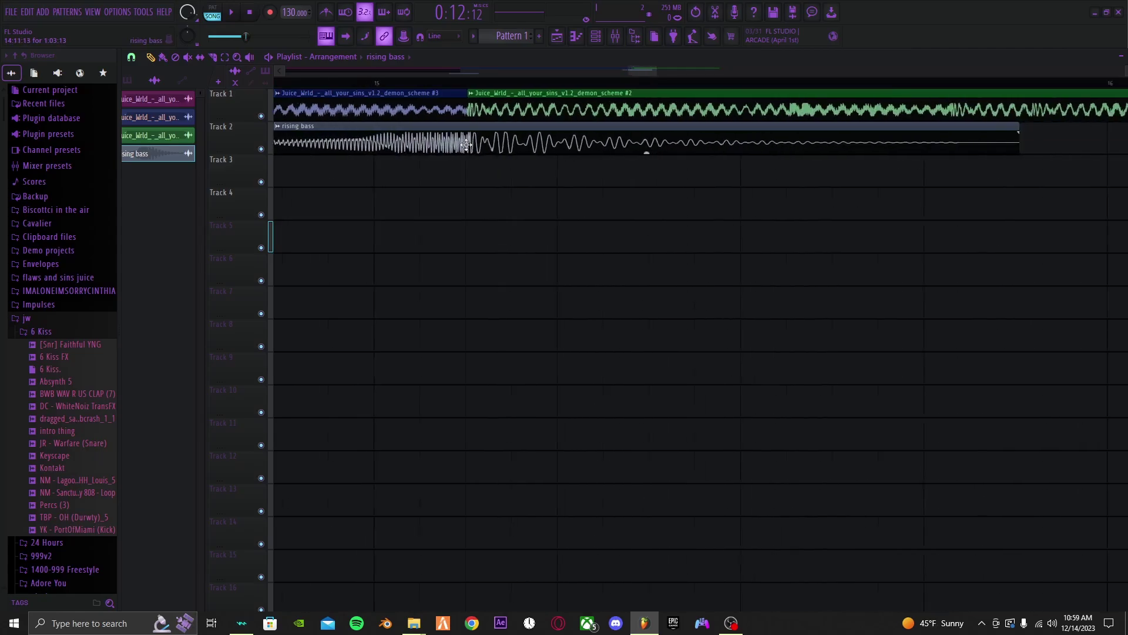
scroll(478, 199, "down", 5)
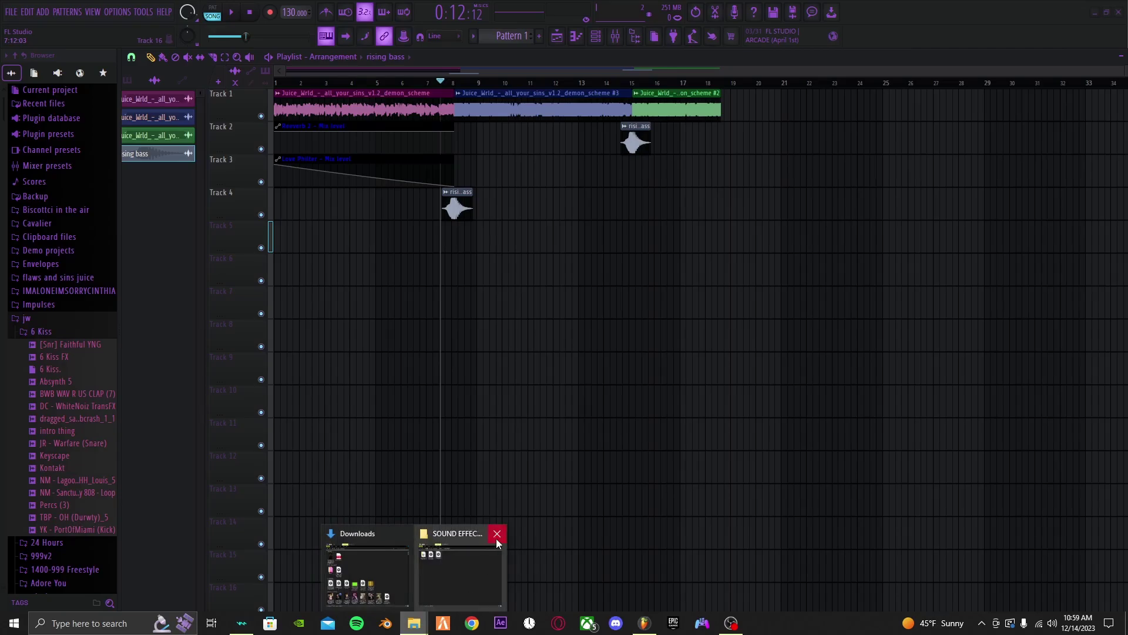
Step: Search the computer for "i love" and add the I LOVE SIN MP3 to playlist Track 4 between bars 1 and 2
left_click(134, 626)
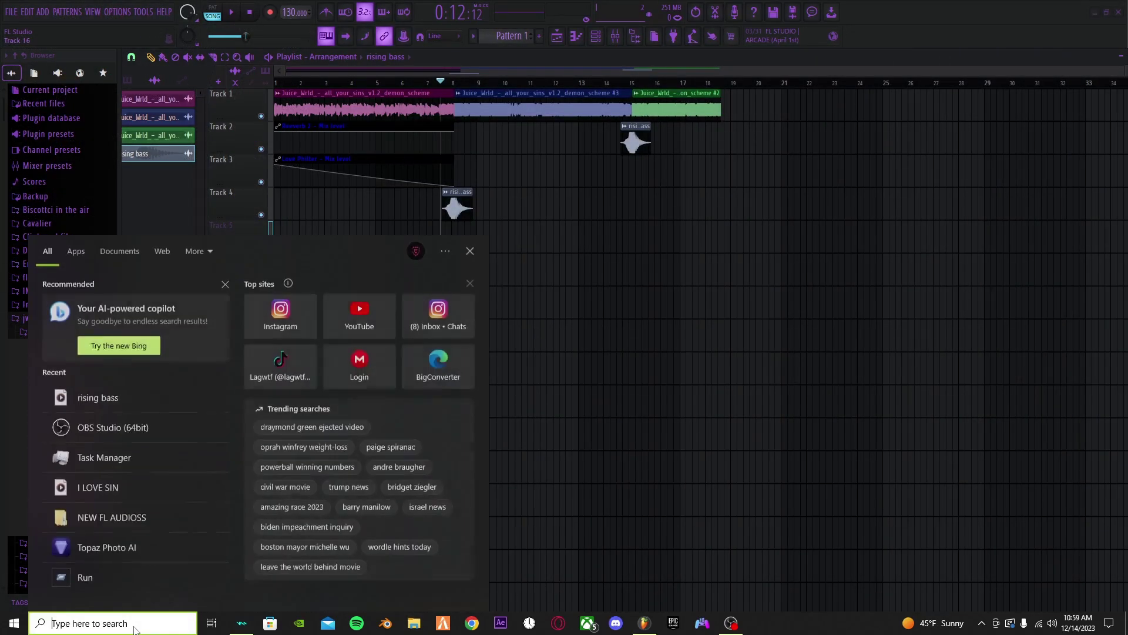
type("i love")
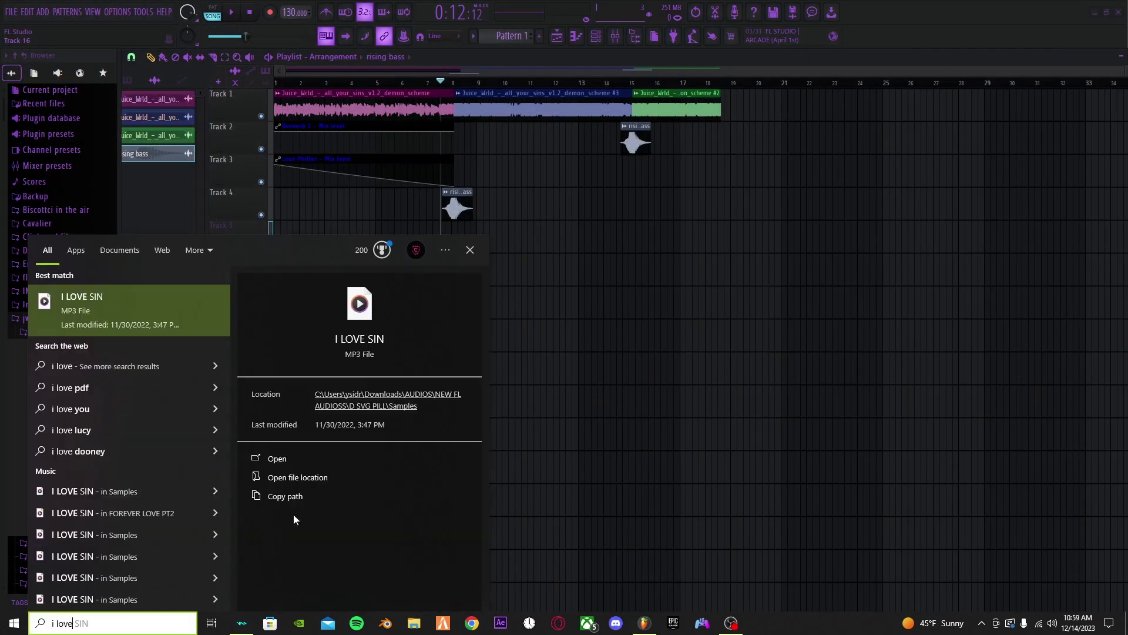
left_click(302, 479)
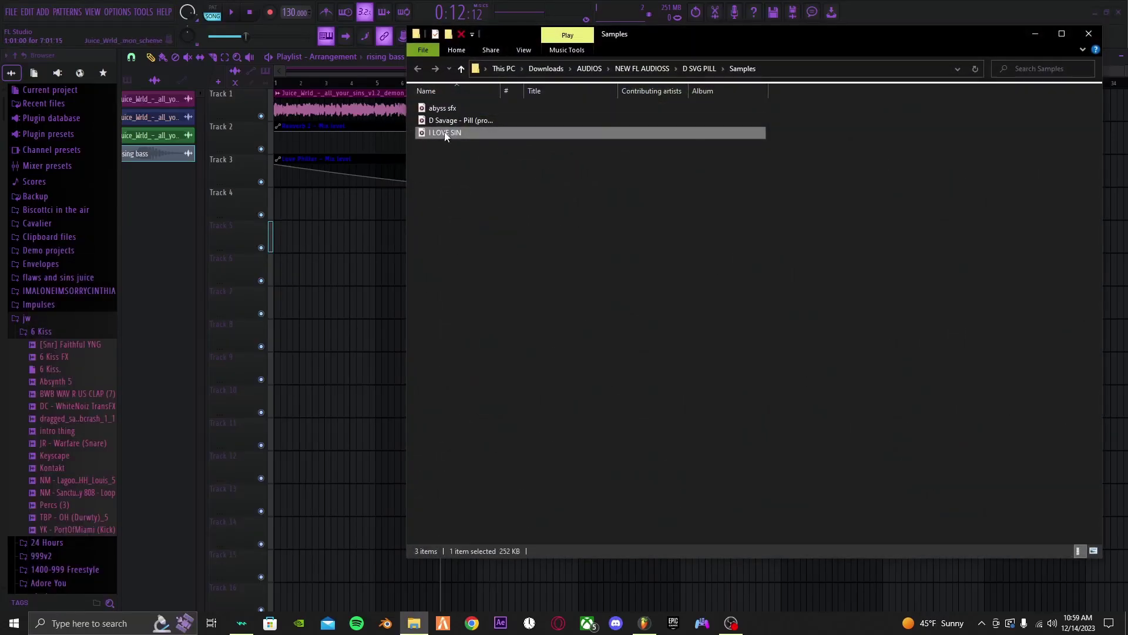
left_click_drag(445, 136, 317, 205)
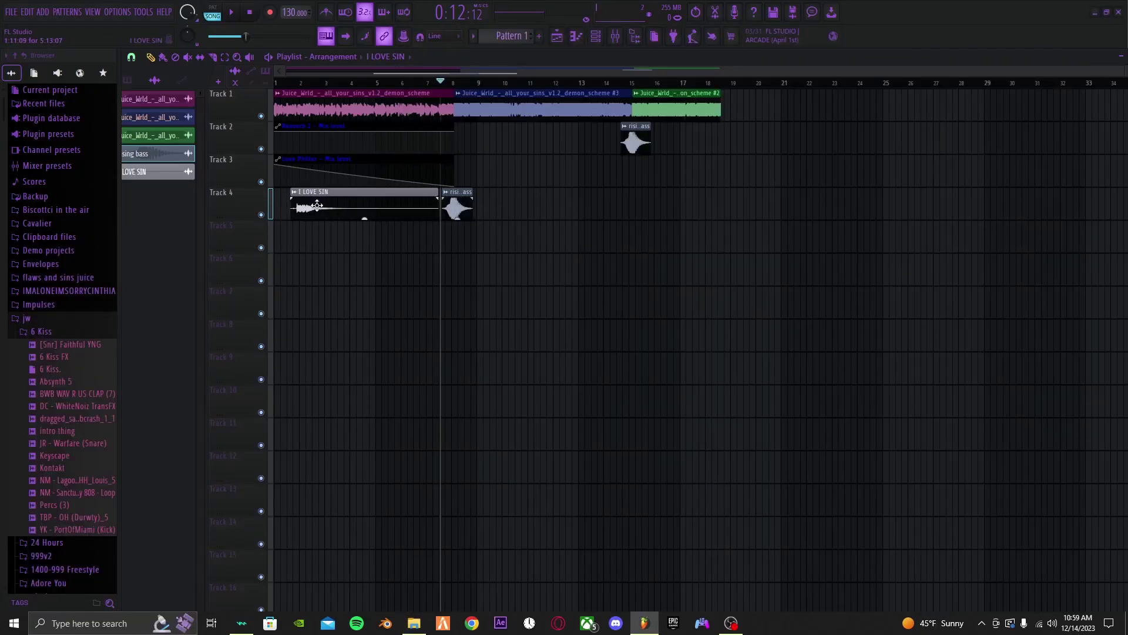
Step: Route the I LOVE SIN clip to mixer track 5 and load the SINS HEAVENLY VOCALS track state there
double_click(328, 192)
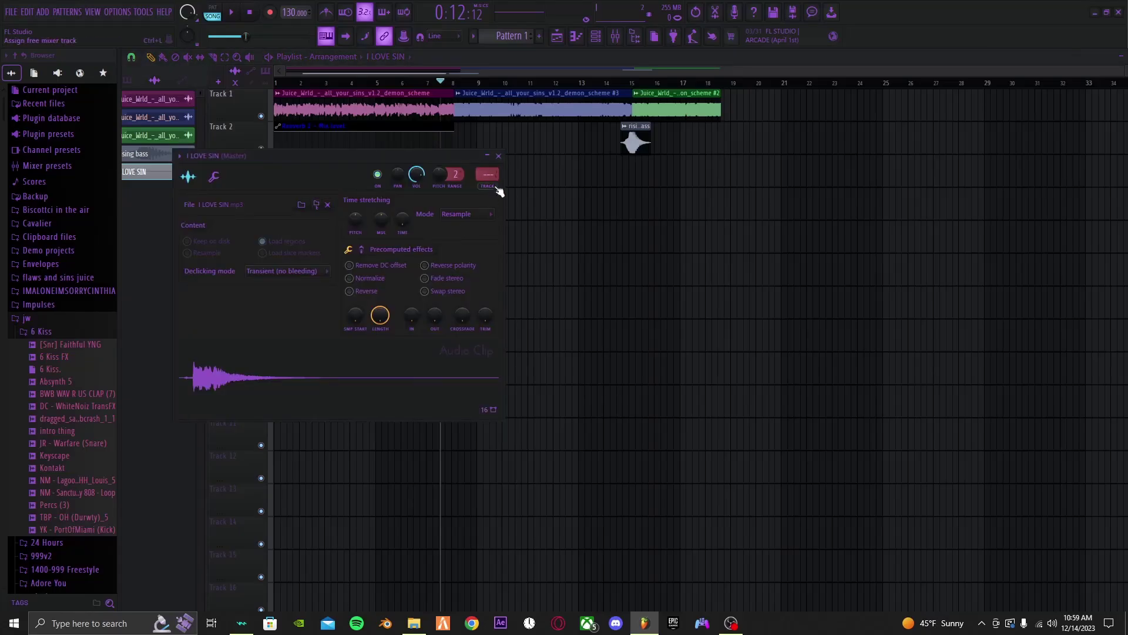
left_click(616, 40)
right_click(297, 107)
mouse_move(355, 177)
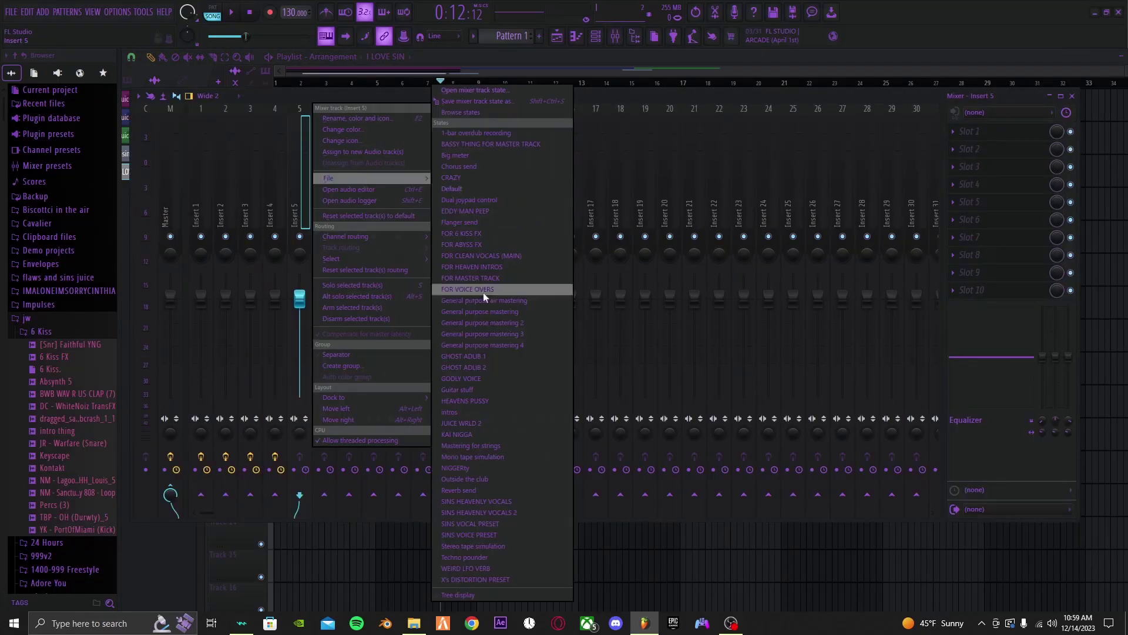
left_click(474, 503)
left_click(514, 556)
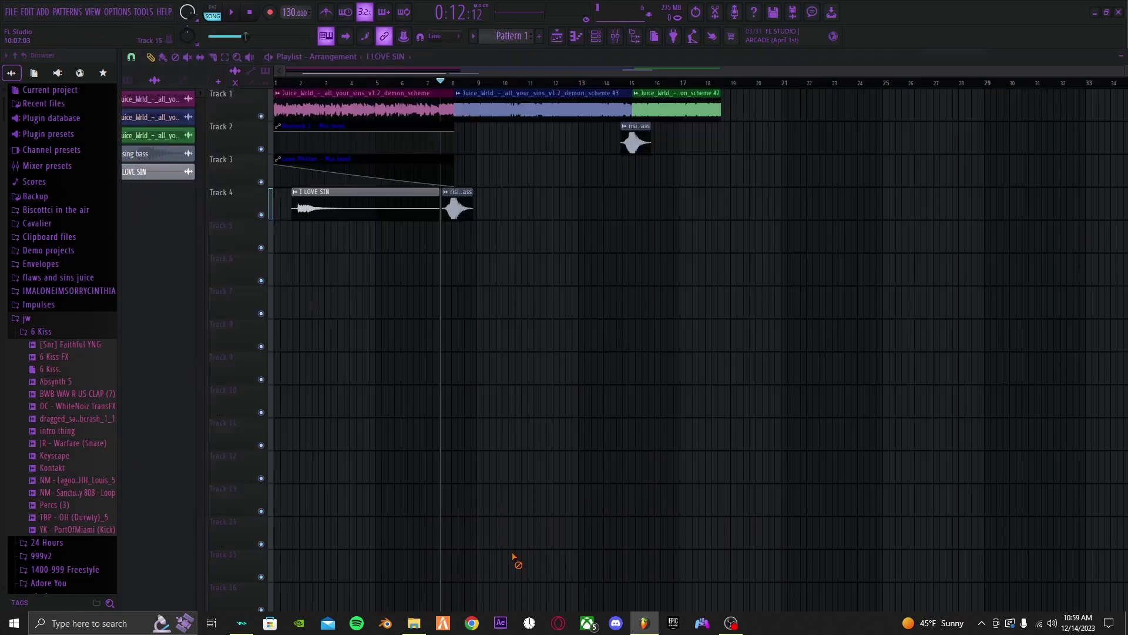
Step: Lower the I LOVE SIN clip's channel volume to 34% and play the arrangement from the beginning
double_click(343, 196)
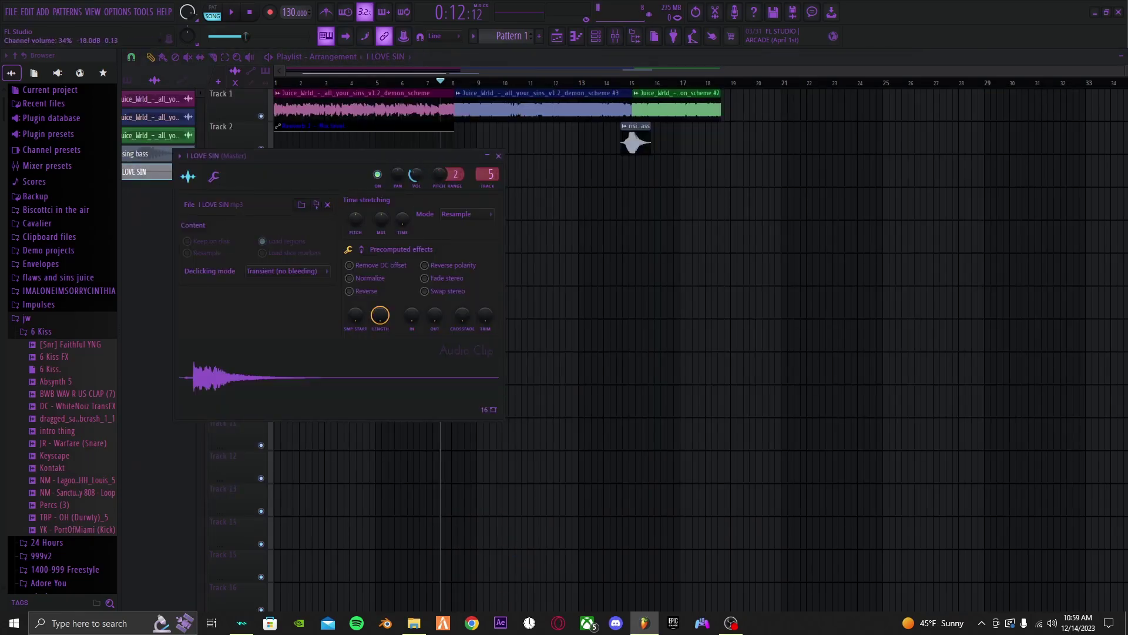
left_click(345, 84)
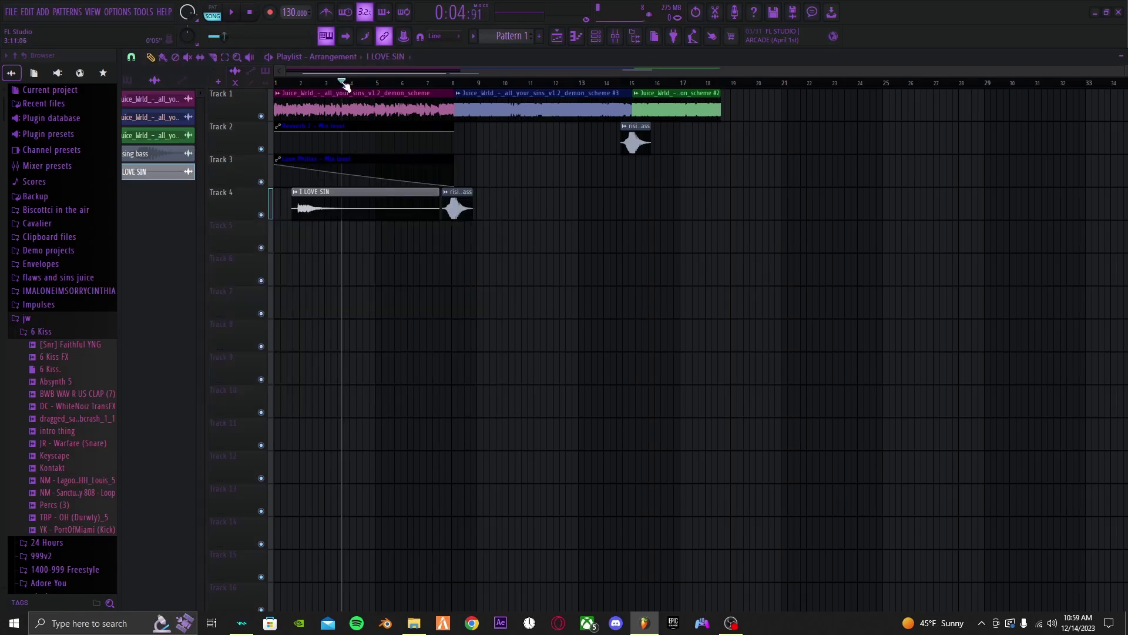
left_click(277, 83)
key("space")
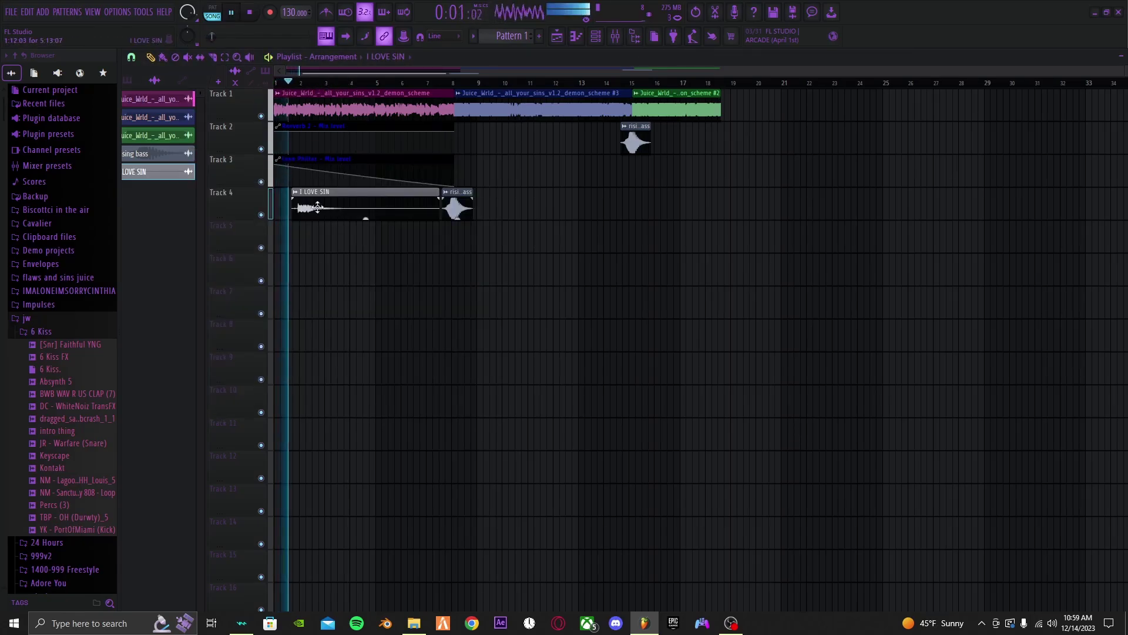
Step: Move the I LOVE SIN clip along Track 4 to about bar 6, just before the rising bass clip, and stop playback
left_click_drag(330, 200, 415, 202)
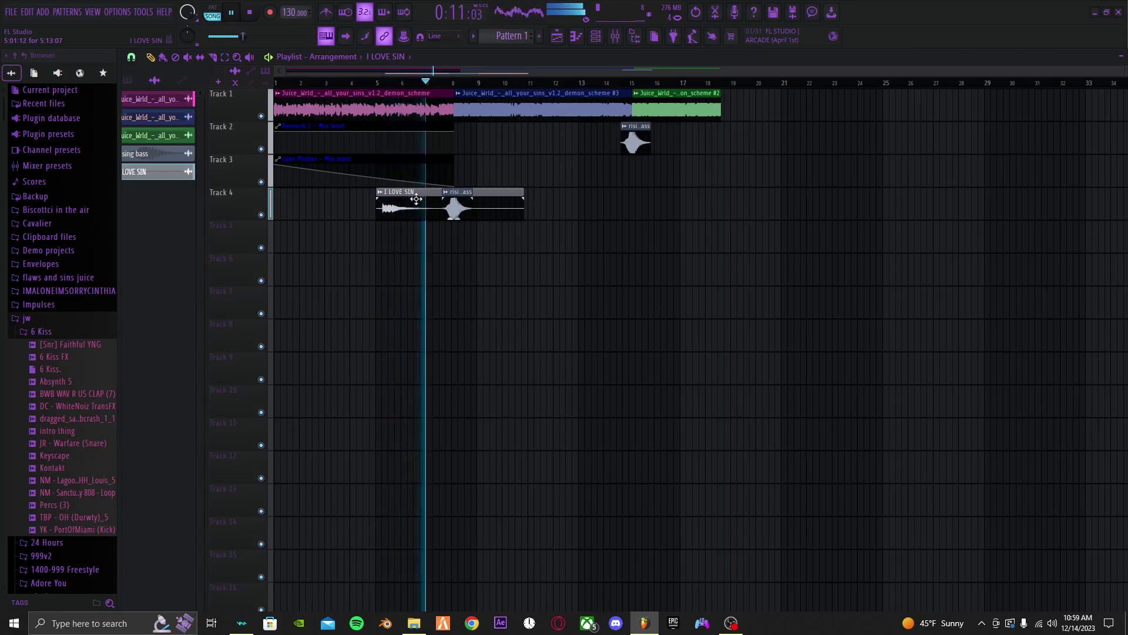
left_click_drag(416, 202, 442, 195)
key("space")
Step: Raise the I LOVE SIN clip's channel volume and play back from the start of the clip
double_click(413, 213)
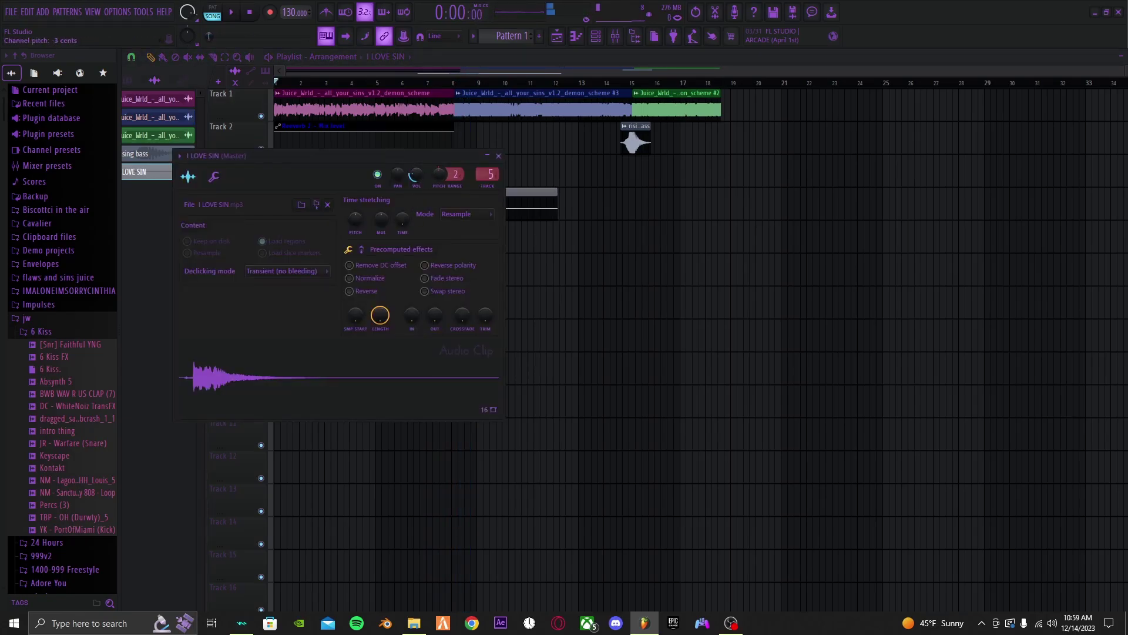
left_click(499, 155)
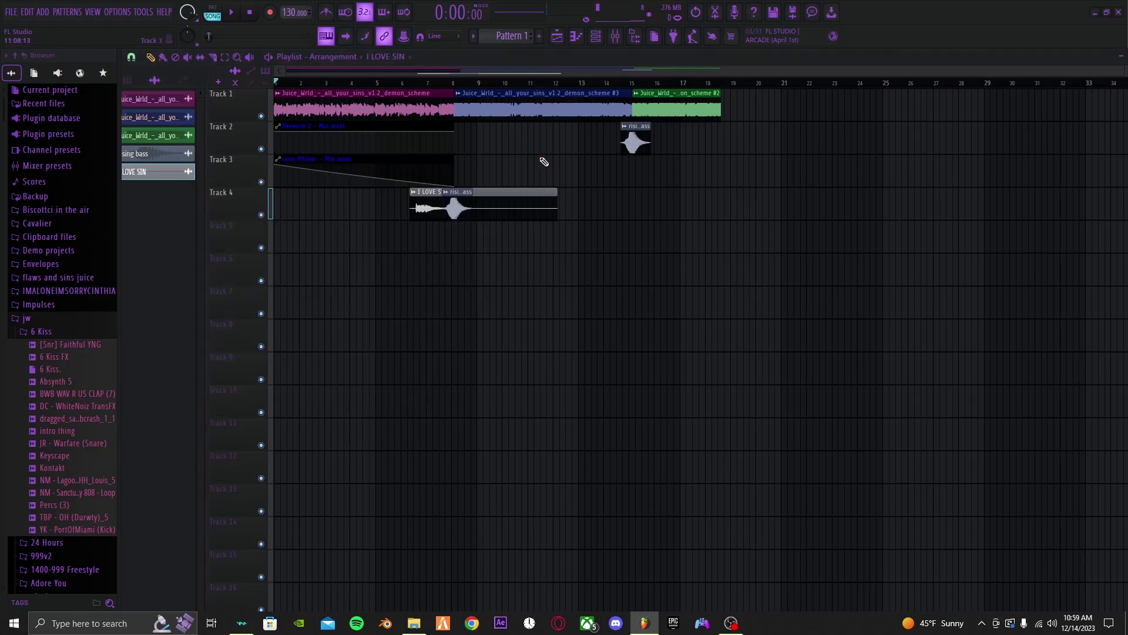
key("space")
left_click(412, 83)
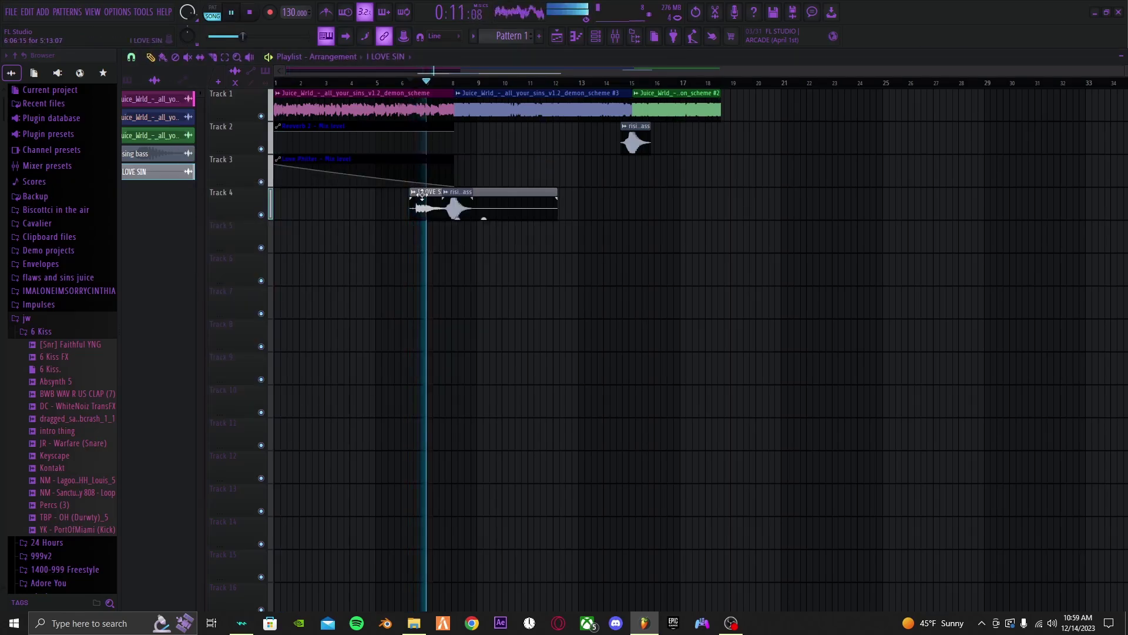
key("space")
Step: Normalize the I LOVE SIN clip and play back the transition into the second song clip
double_click(437, 212)
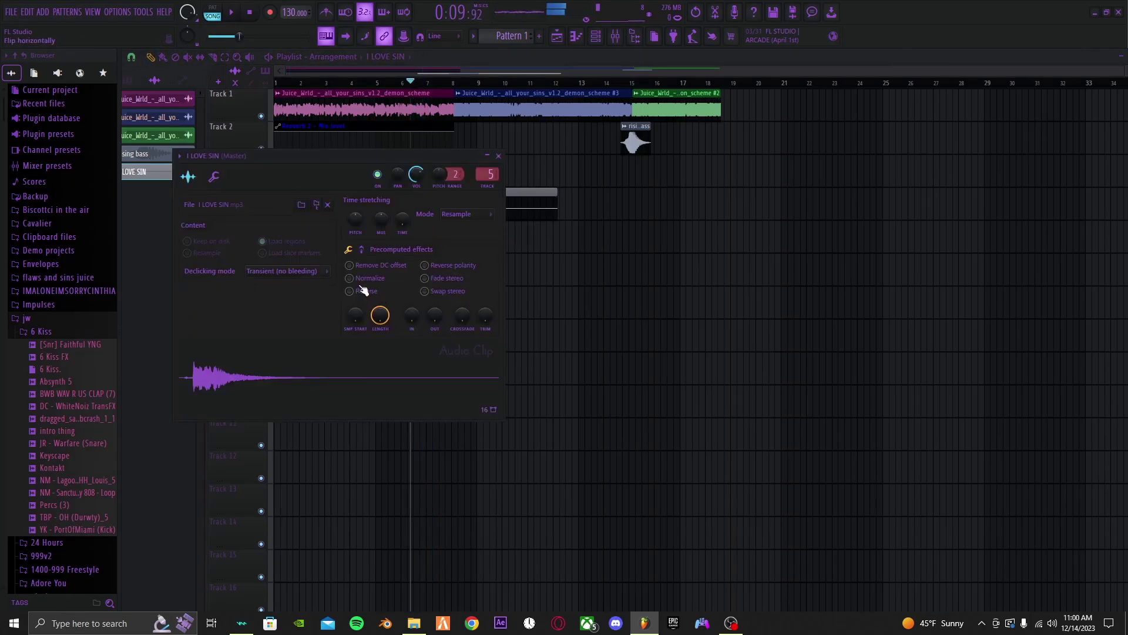
left_click(362, 290)
left_click(498, 156)
key("space")
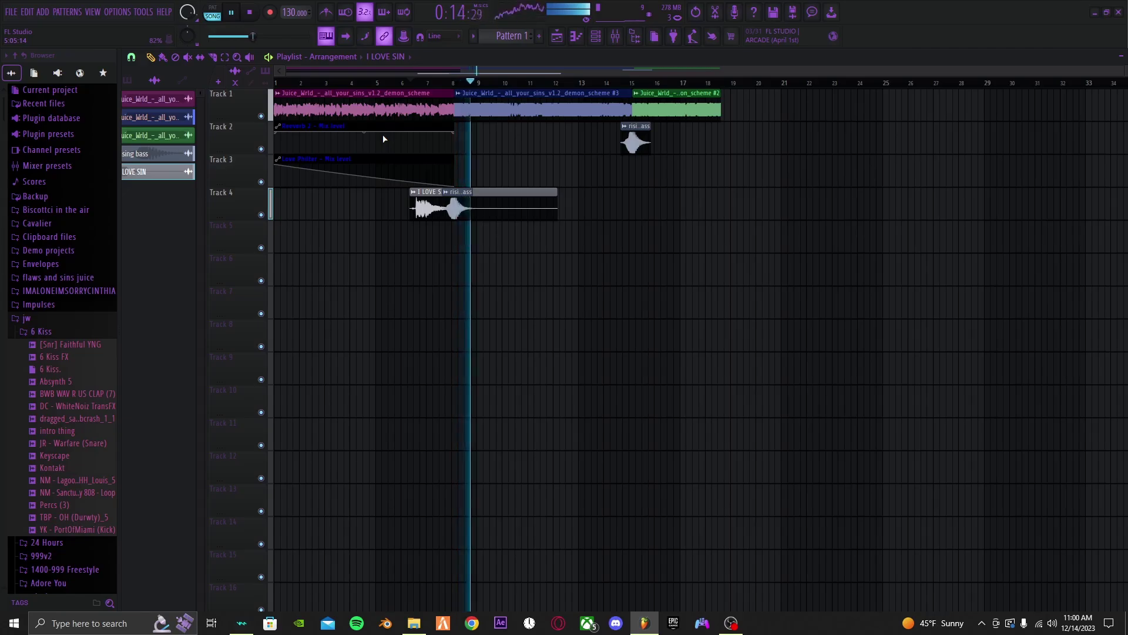
key("space")
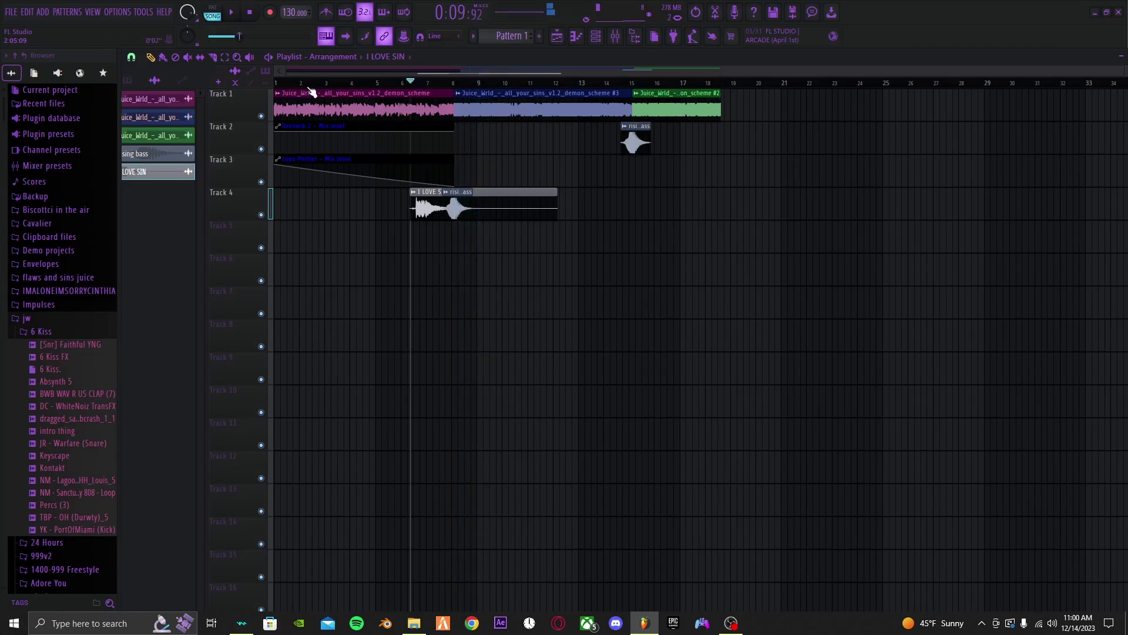
Step: Return the playhead to the start of the song and create an automation clip for the master track's volume
left_click_drag(298, 82, 276, 82)
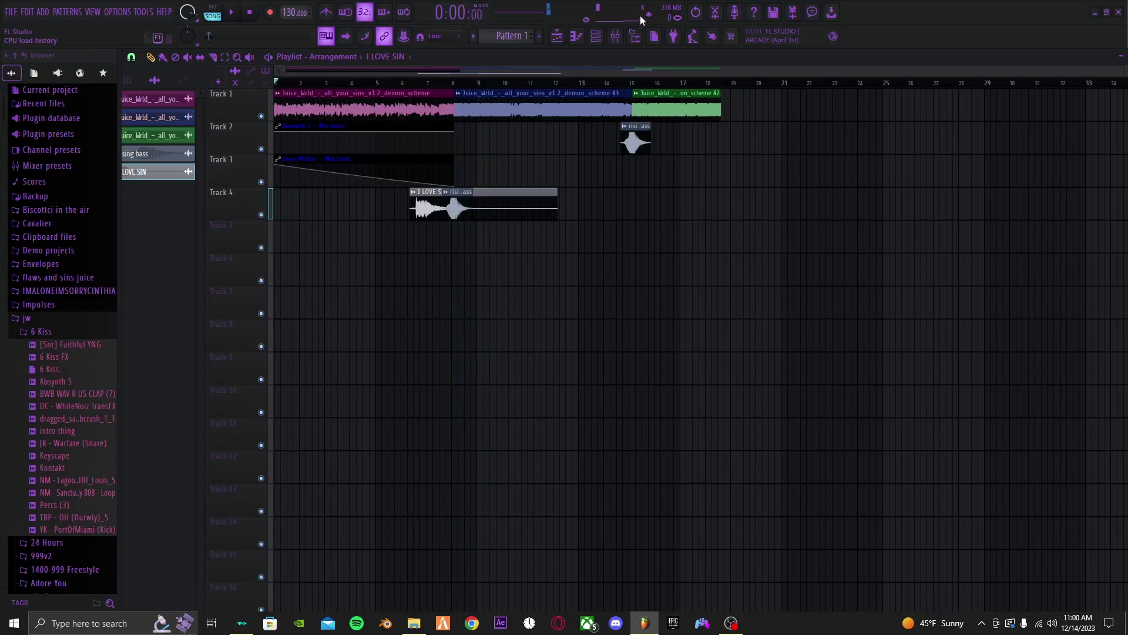
left_click(615, 37)
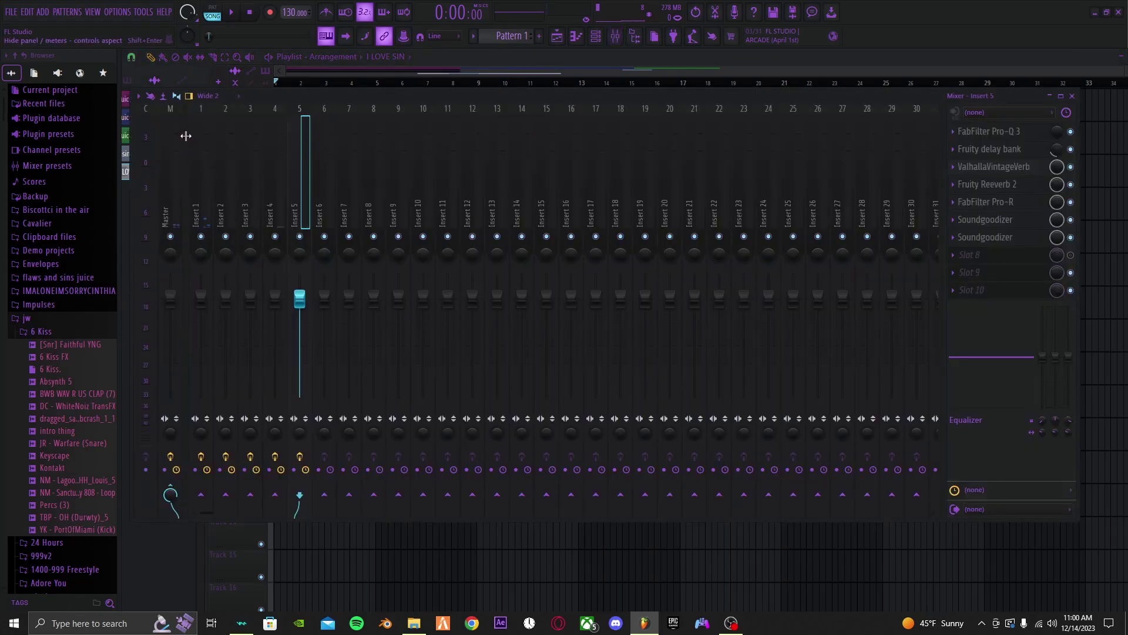
left_click(169, 114)
key("F9")
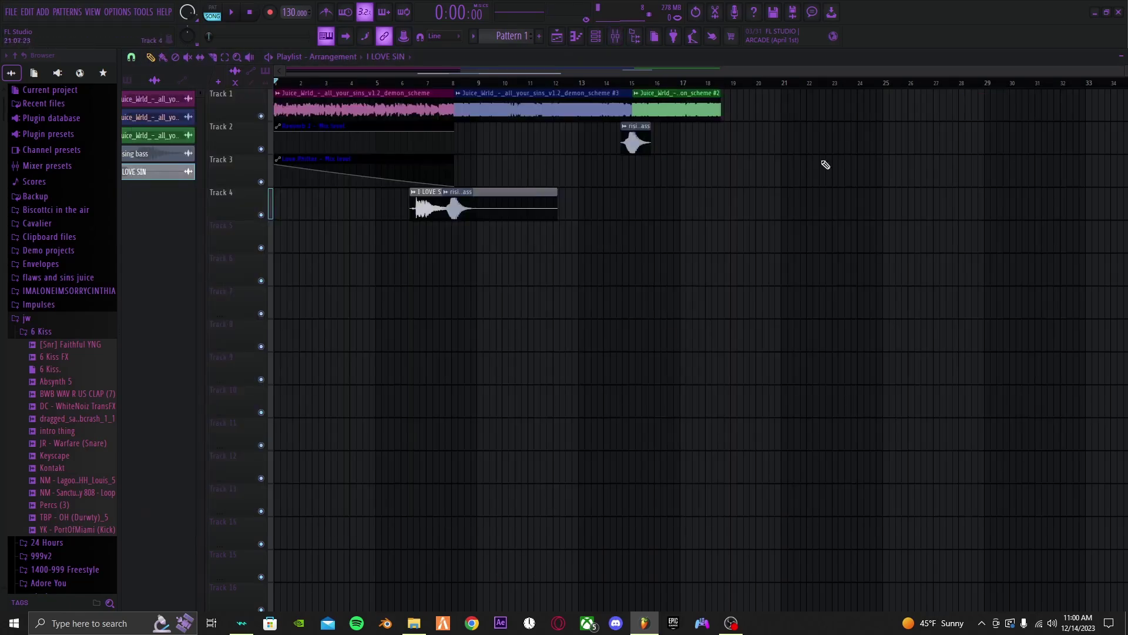
left_click(617, 37)
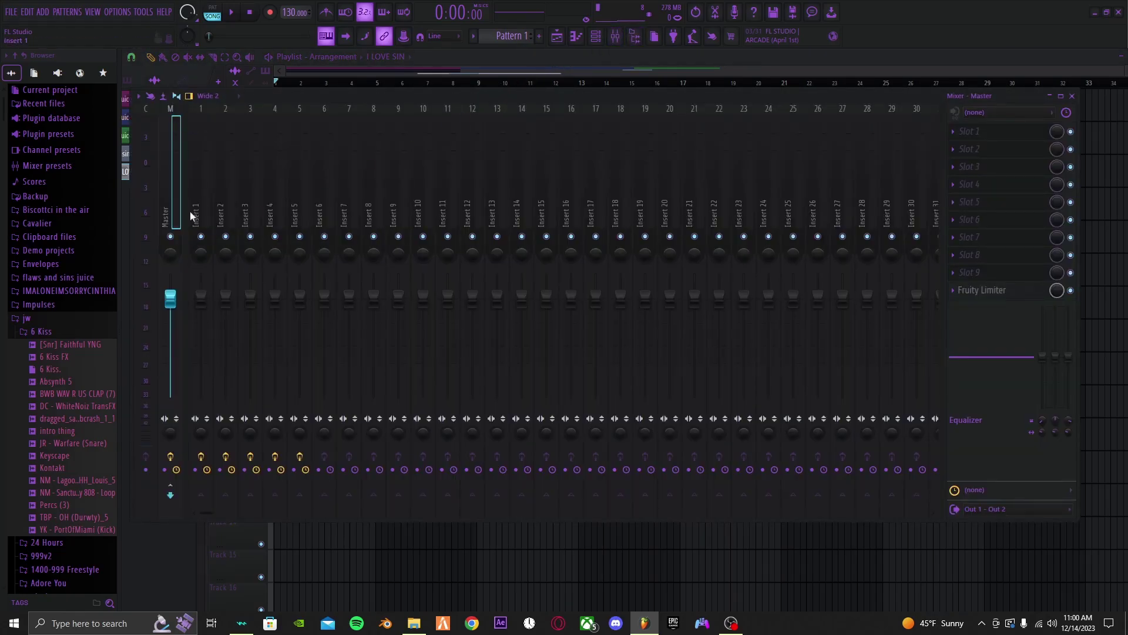
right_click(170, 300)
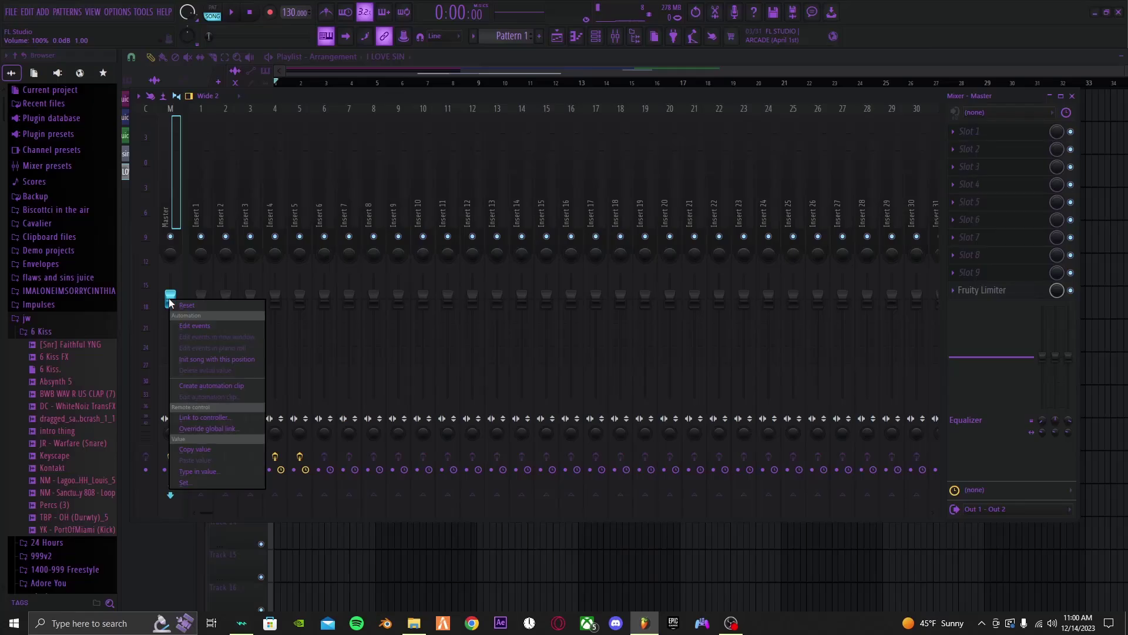
left_click(231, 389)
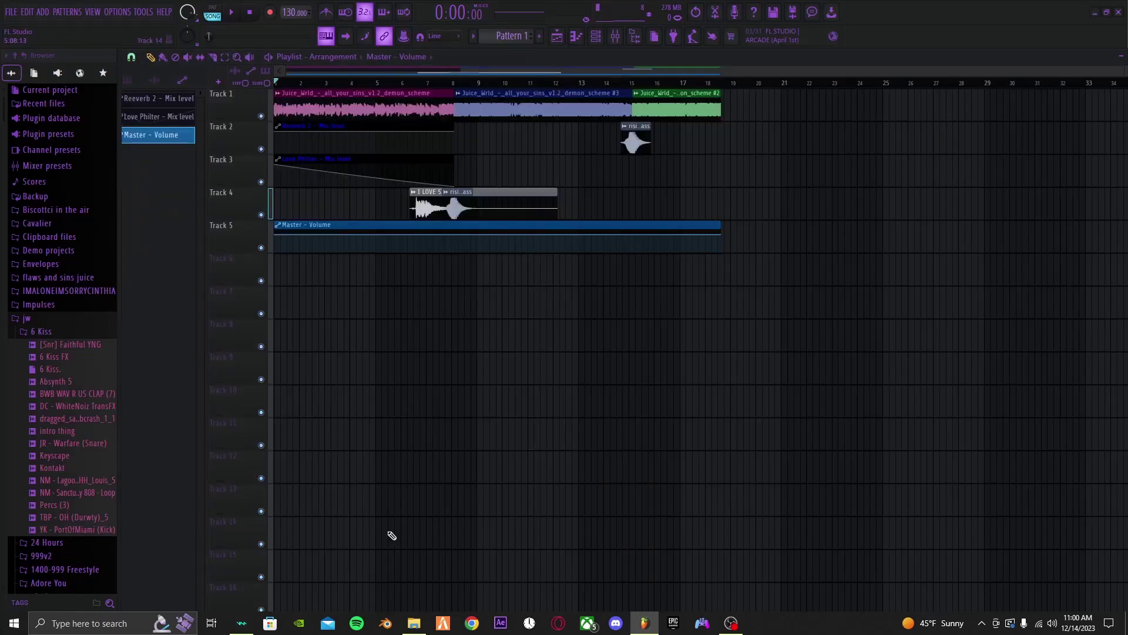
Step: Add a master volume automation point where the second song clip starts, then lower the first point to the minimum for a steeply curved fade-in
scroll(311, 252, "up", 5)
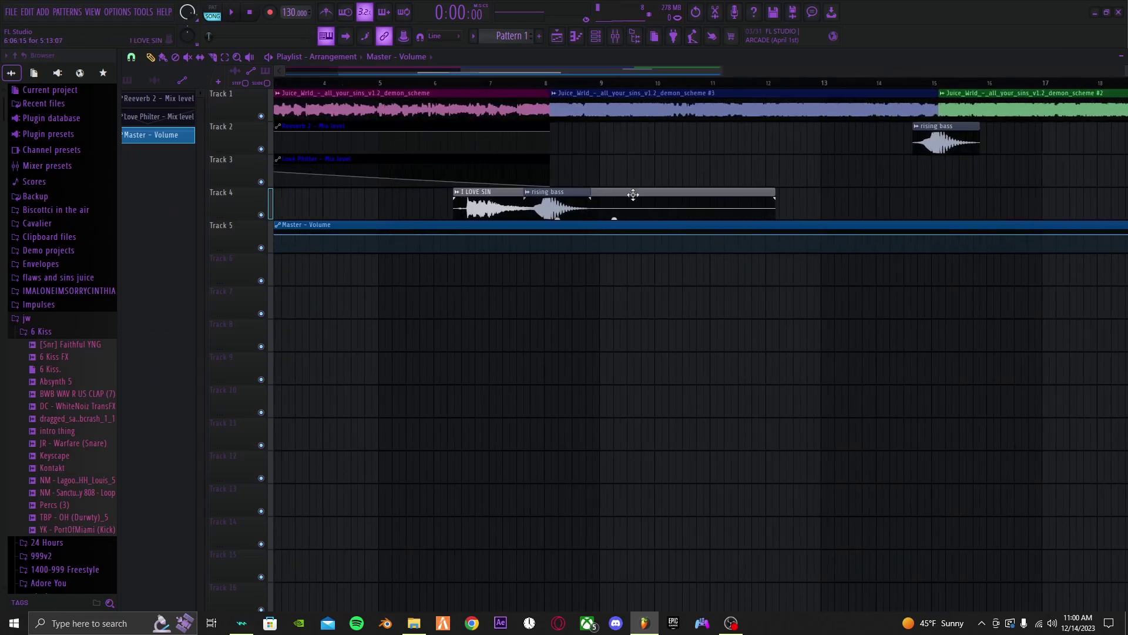
scroll(549, 246, "up", 2)
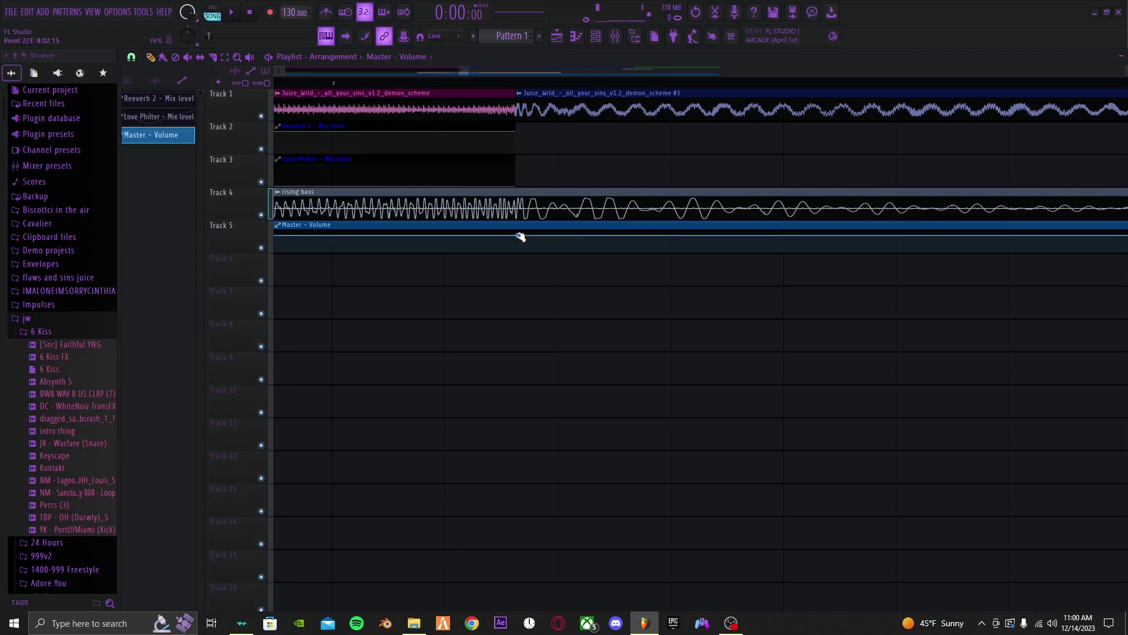
scroll(478, 282, "down", 5)
scroll(412, 286, "left", 3)
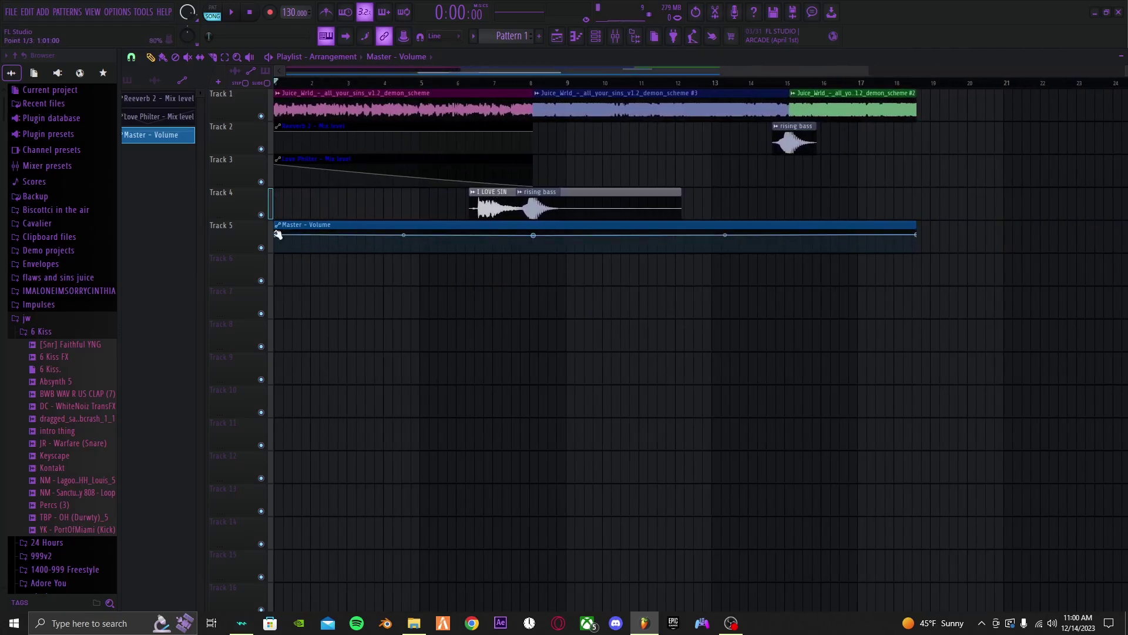
left_click_drag(277, 235, 275, 252)
left_click_drag(402, 244, 403, 219)
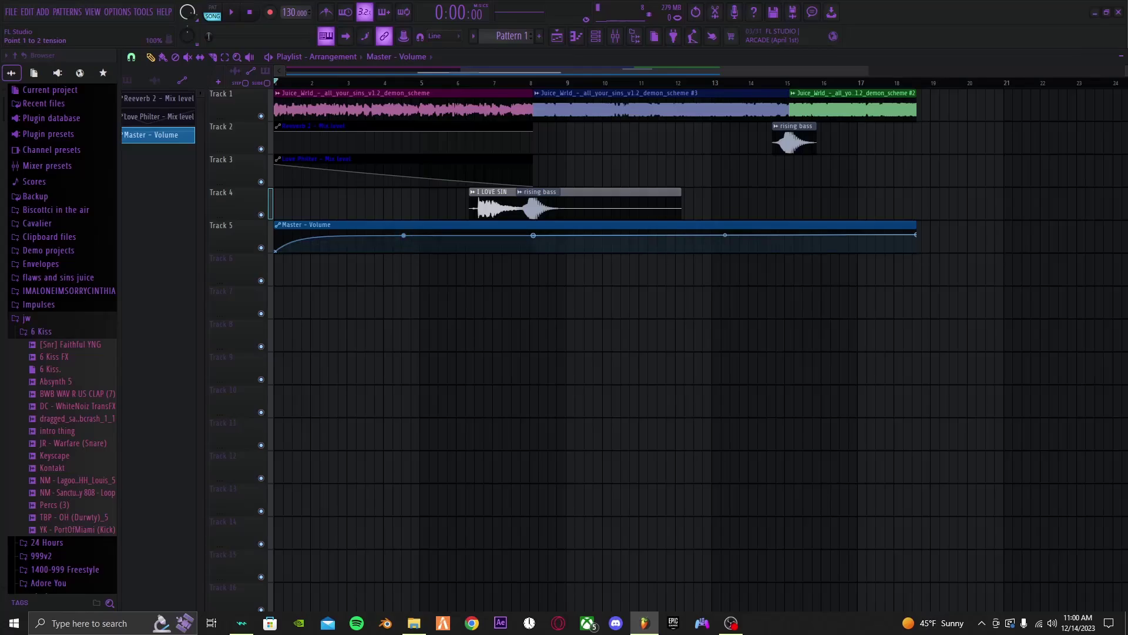
Step: Add a master volume point where the third song clip starts, lower the end point to the minimum for a fade-out, and play the song
scroll(820, 345, "right", 5)
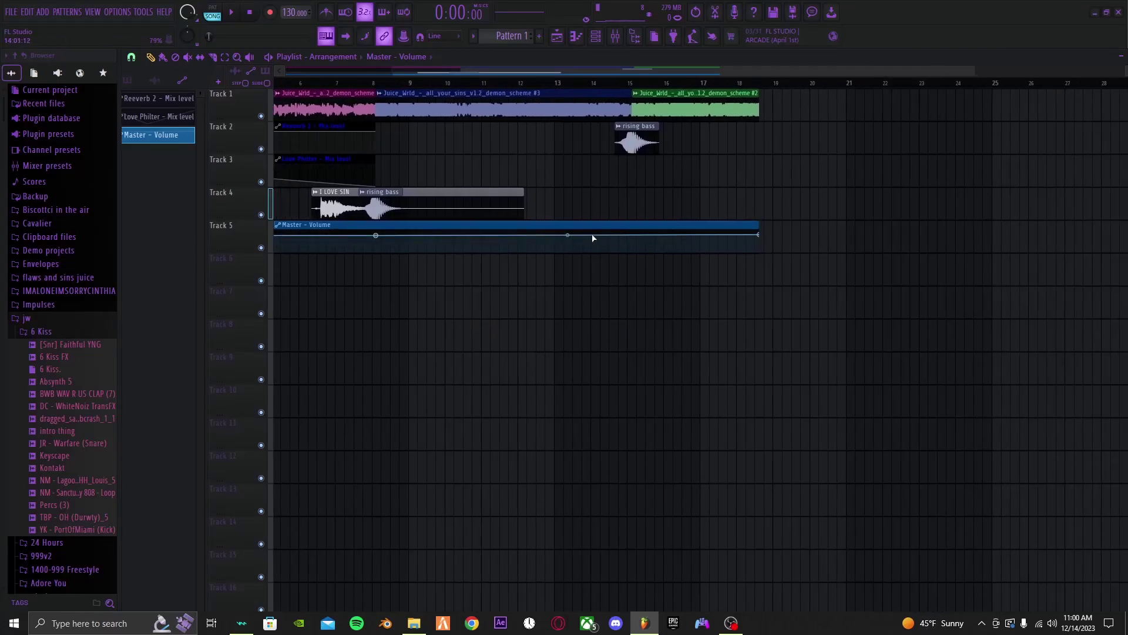
scroll(629, 141, "up", 8)
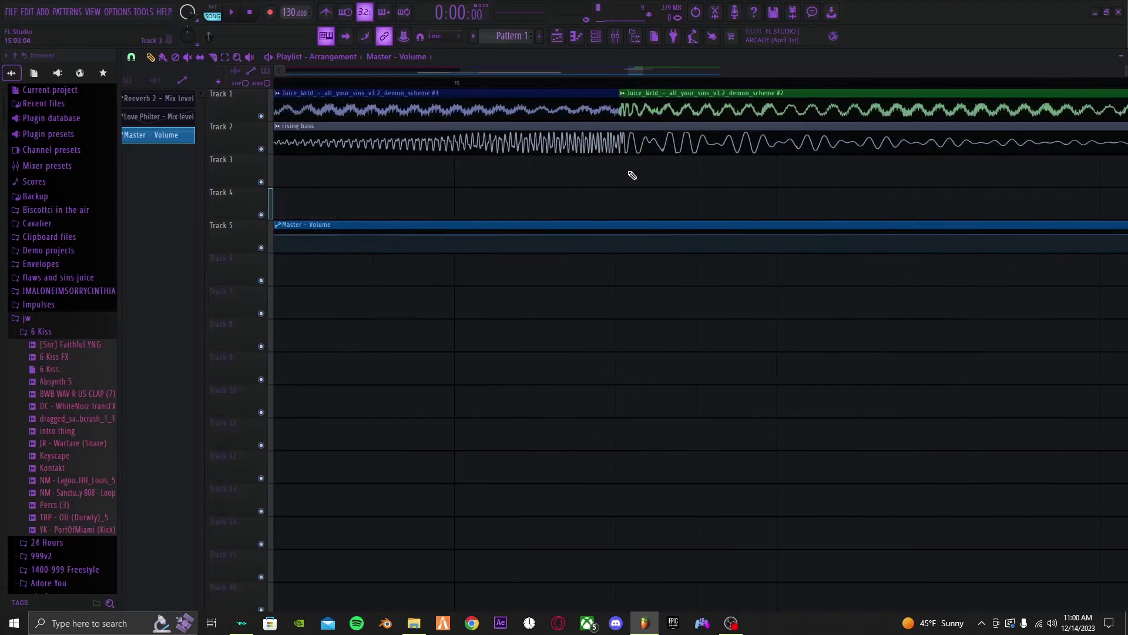
scroll(629, 188, "up", 3)
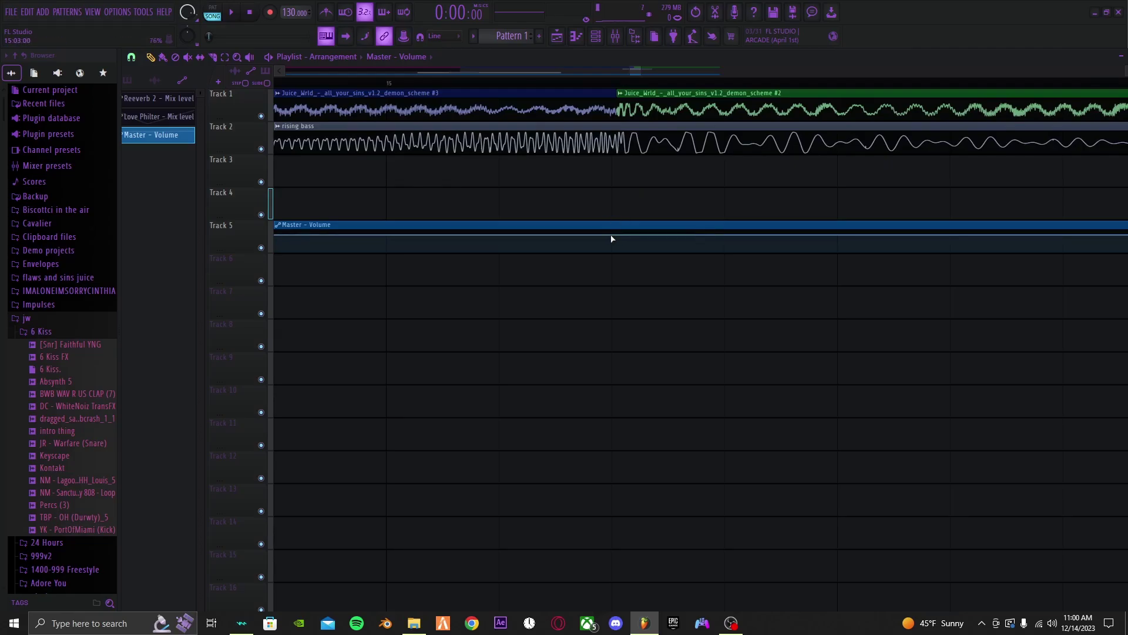
scroll(830, 277, "down", 10)
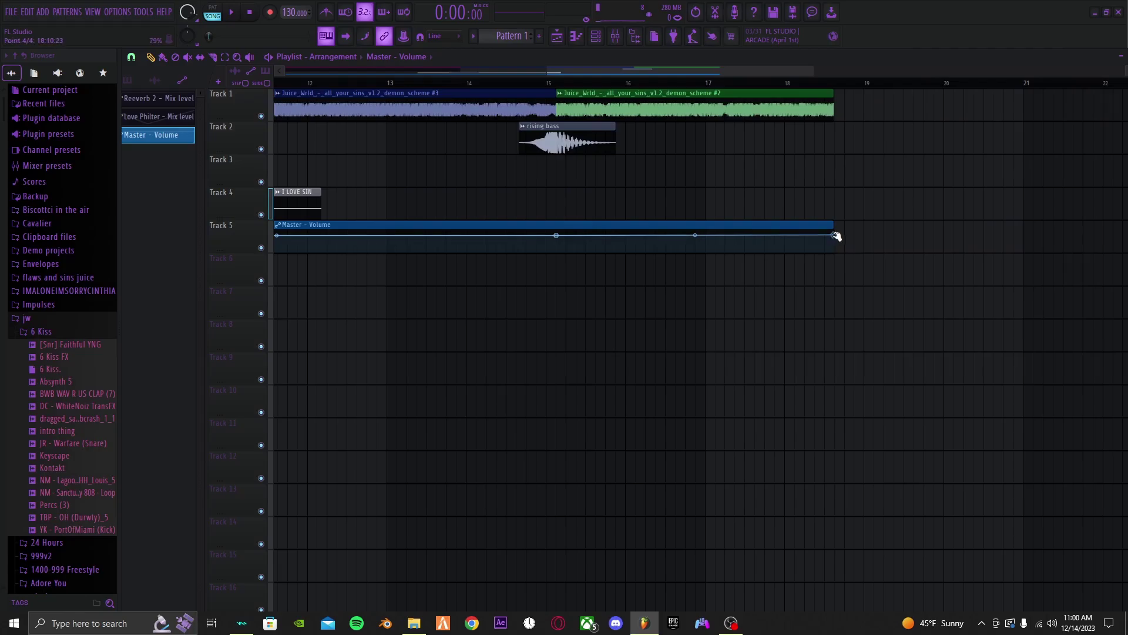
left_click_drag(834, 235, 837, 259)
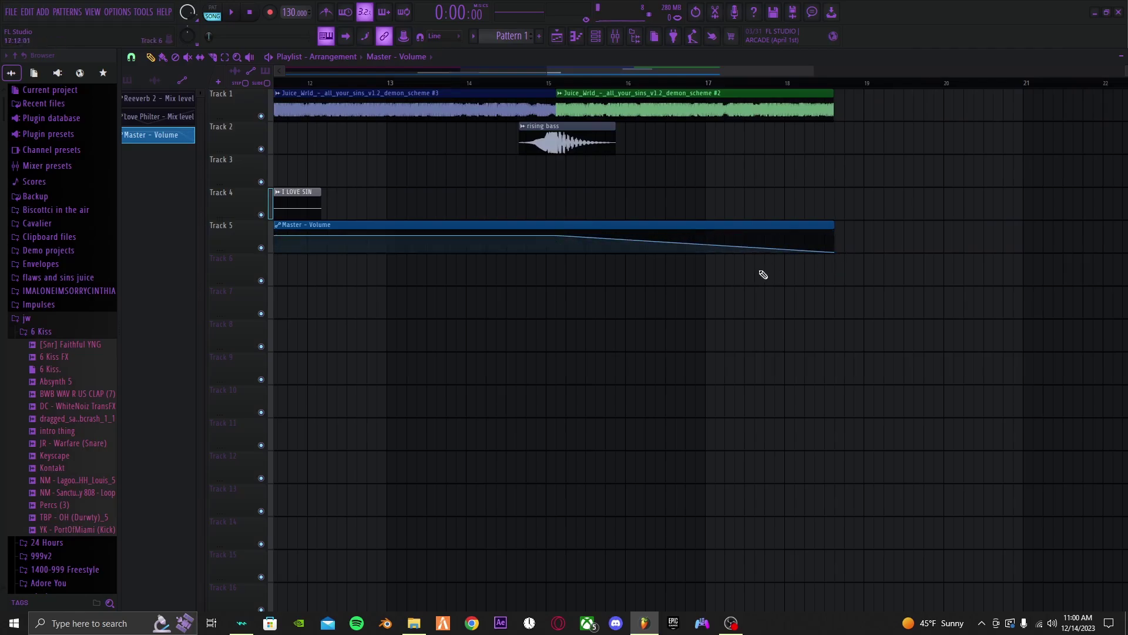
scroll(662, 221, "down", 4)
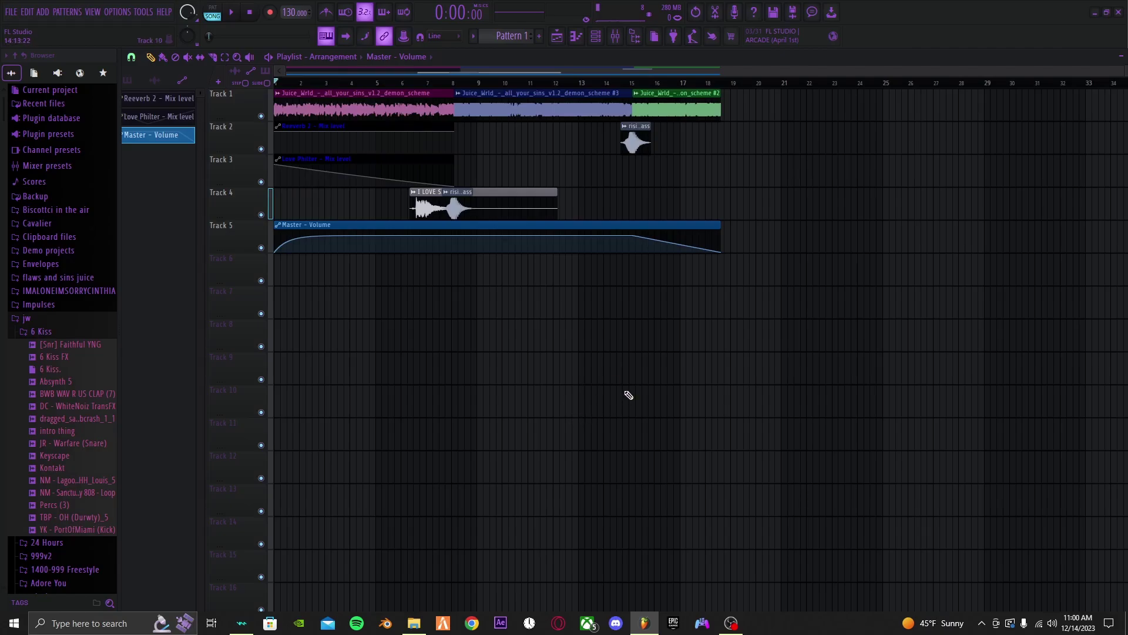
key("space")
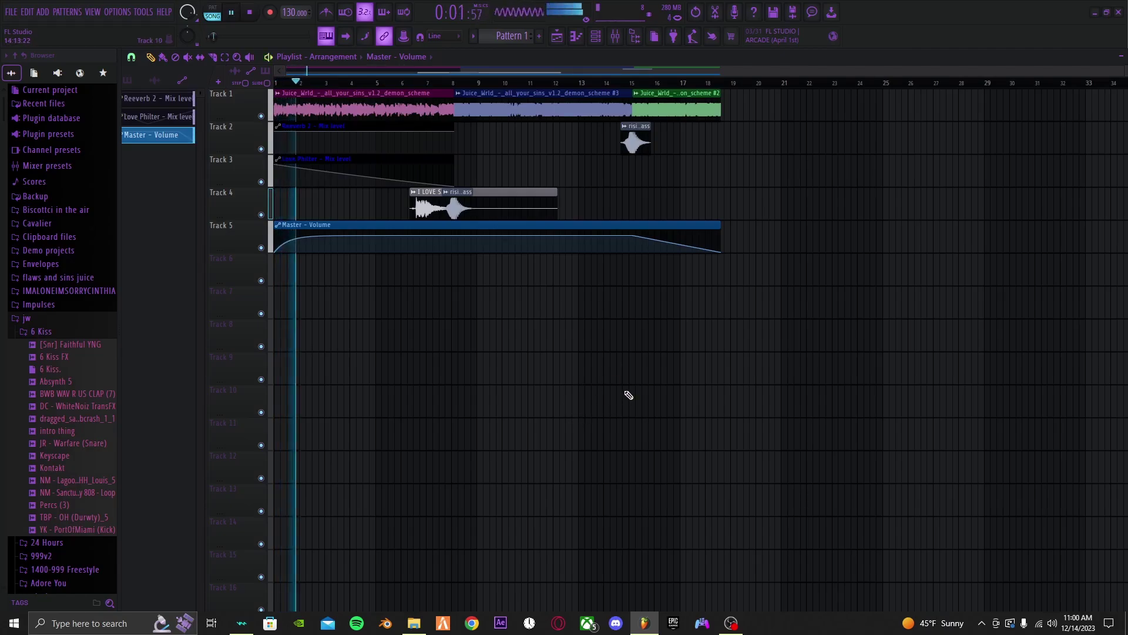